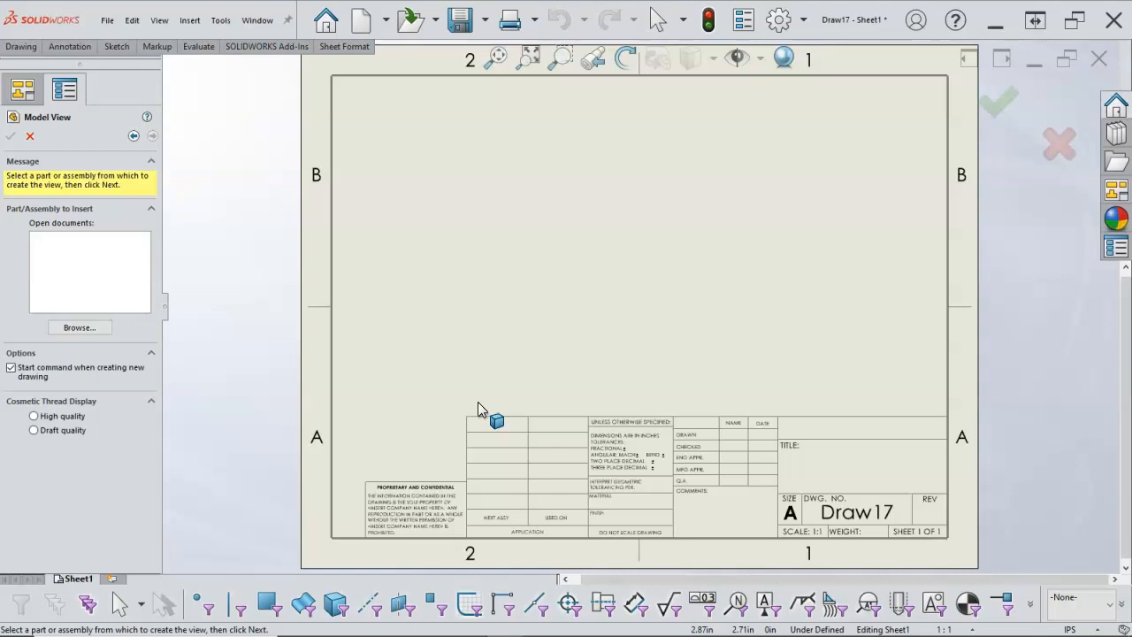
Load P5-17 Slider Assembly.SLDASM from the Asssignment 5 folder in 2021 Fall MPT150 as the model for the drawing view.
click(93, 329)
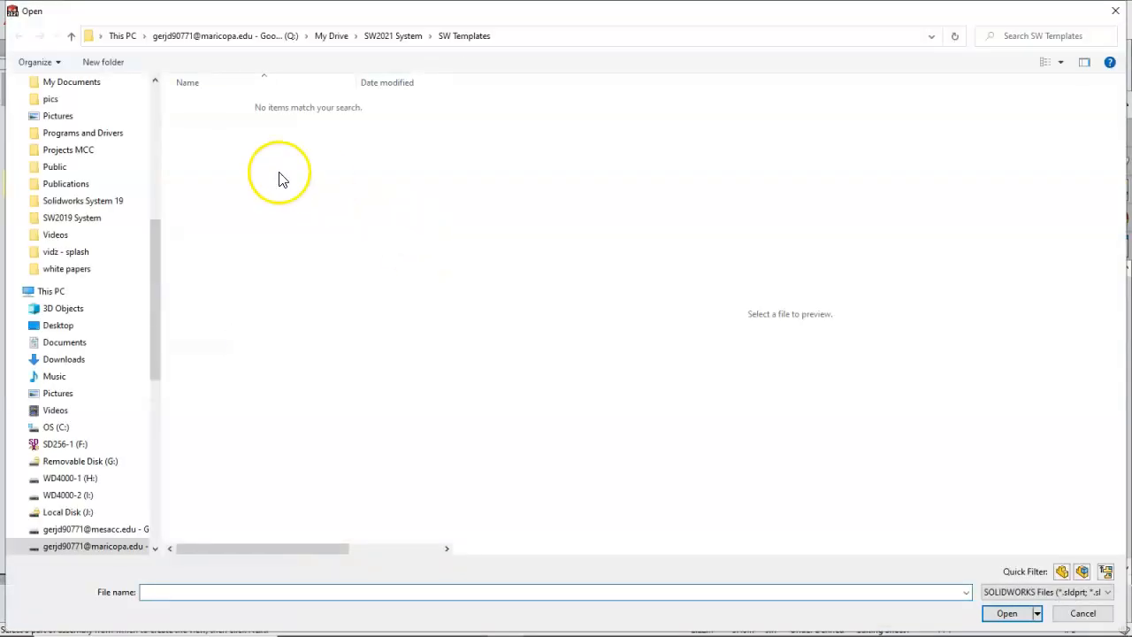
drag(156, 239, 172, 107)
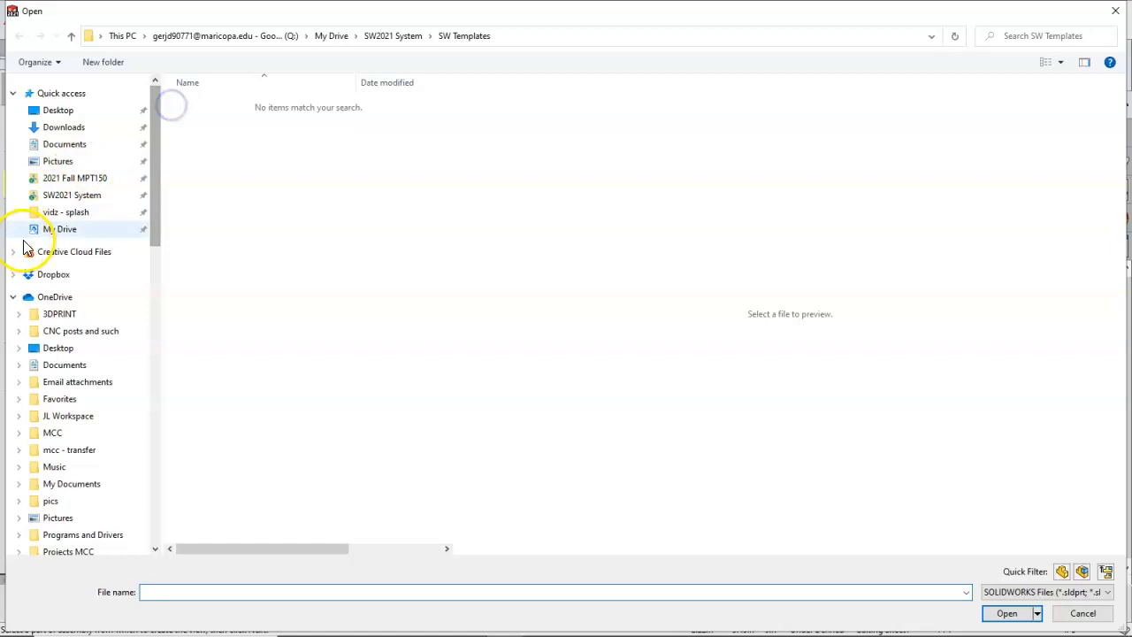
click(84, 198)
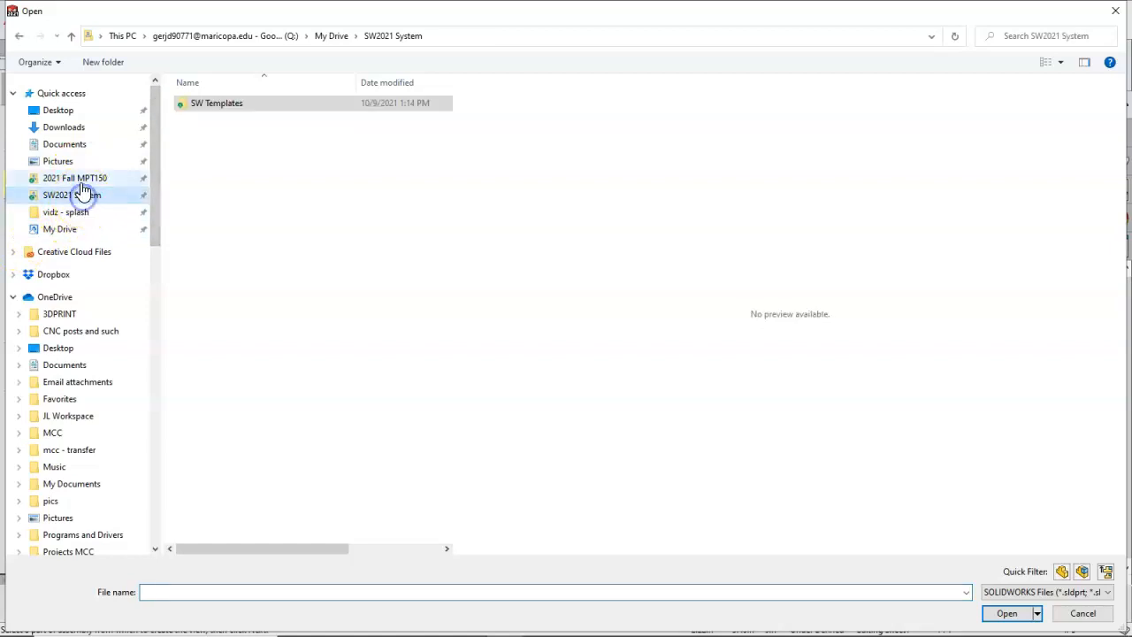
click(81, 181)
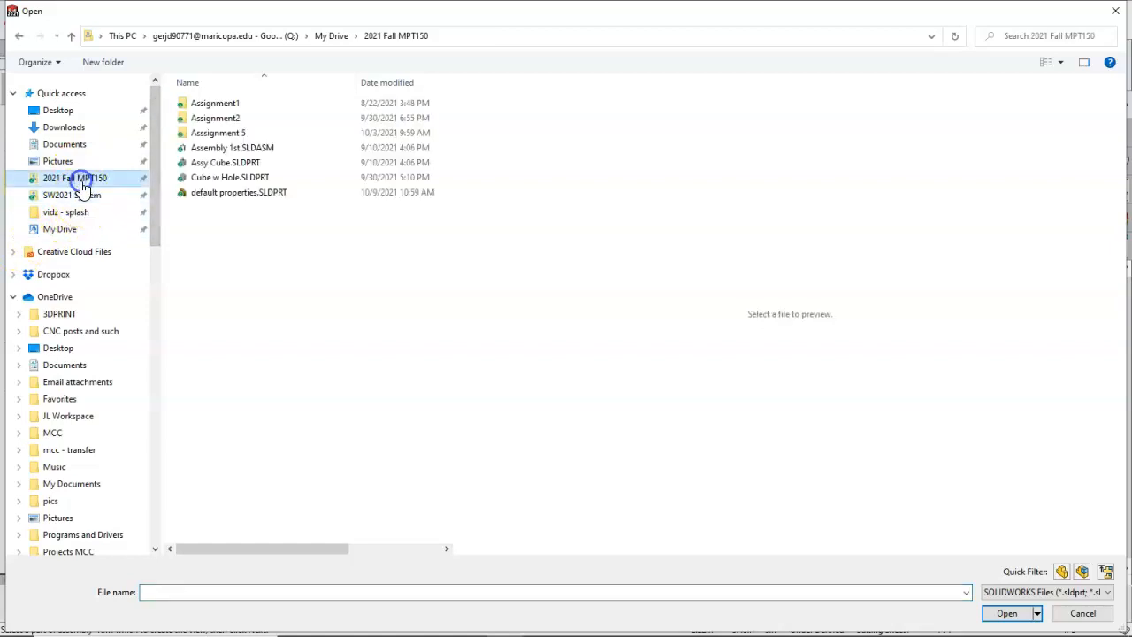
click(219, 135)
double_click(220, 138)
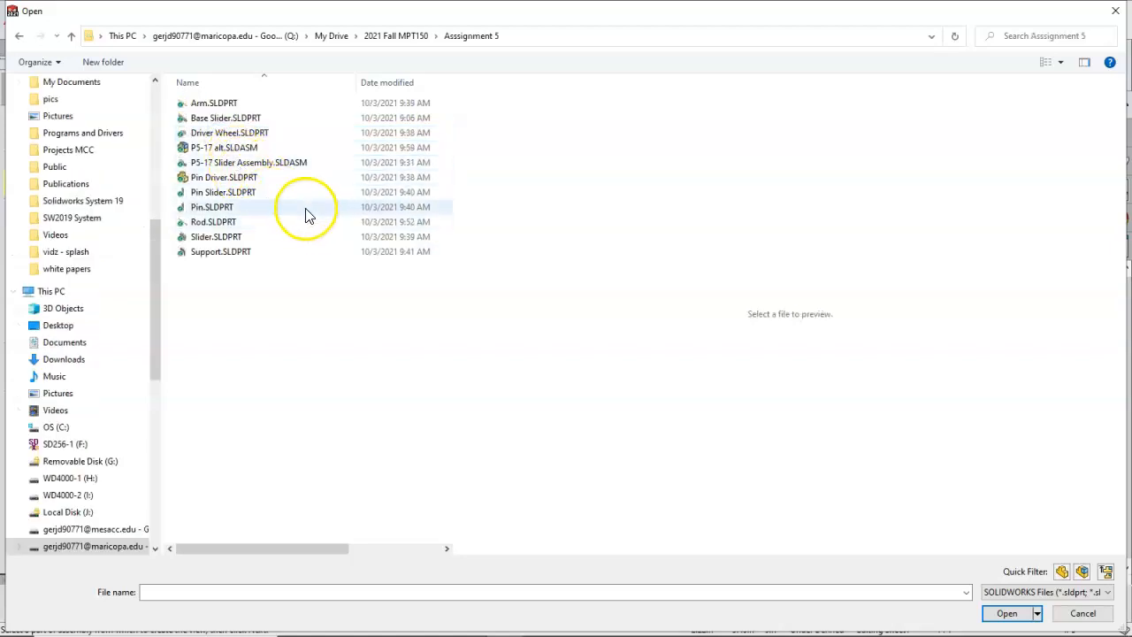
click(251, 162)
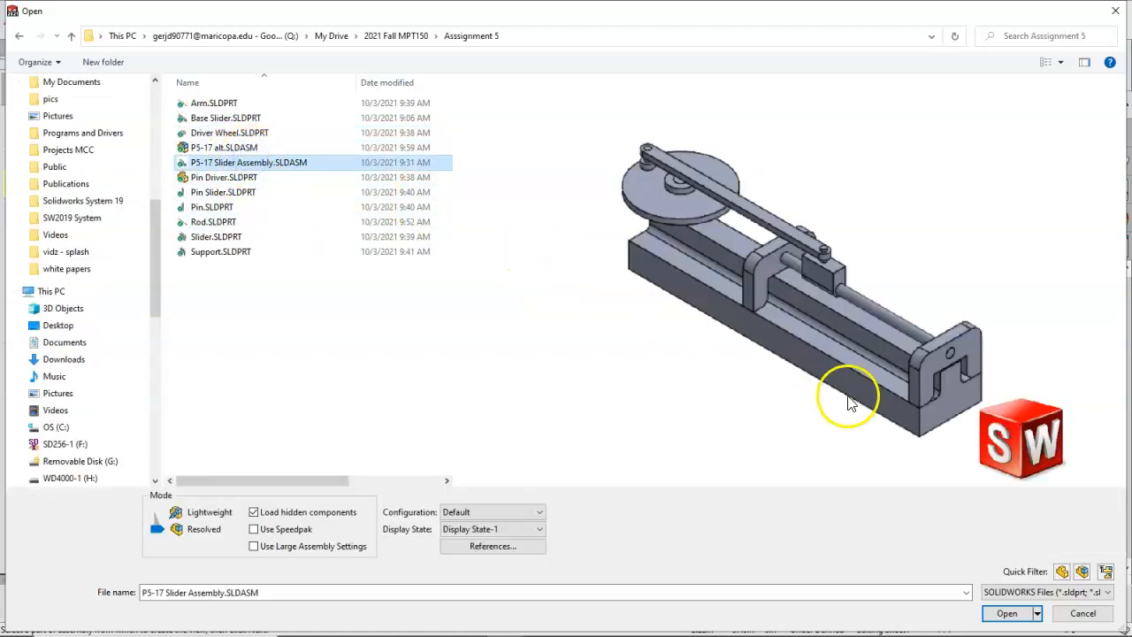
click(1007, 613)
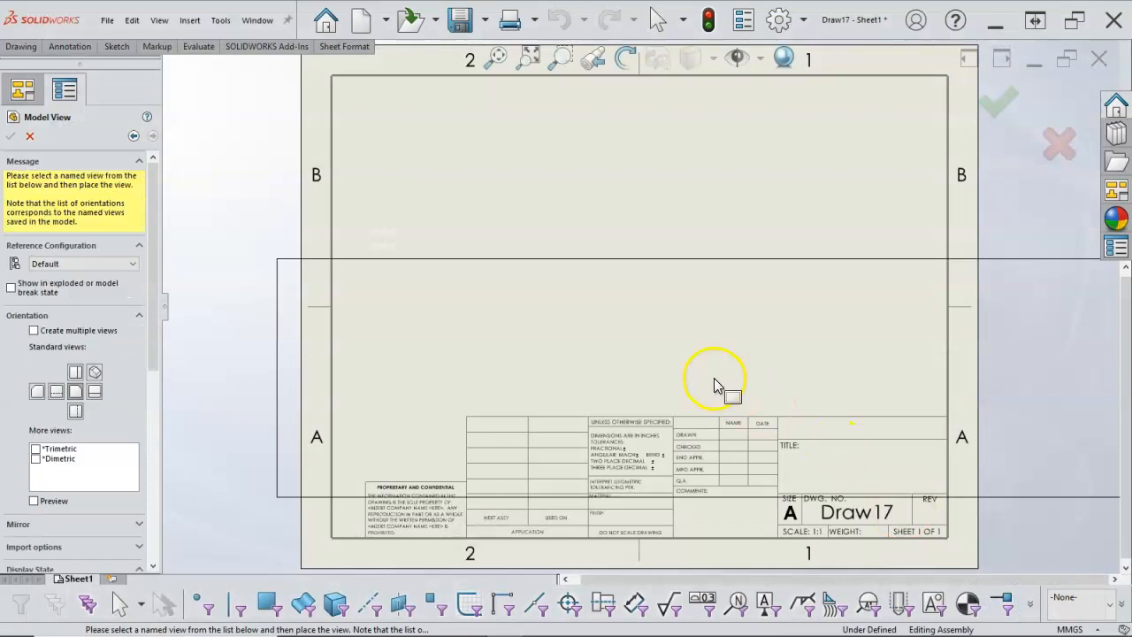
Place an isometric view of the slider assembly on the left half of the sheet.
click(94, 373)
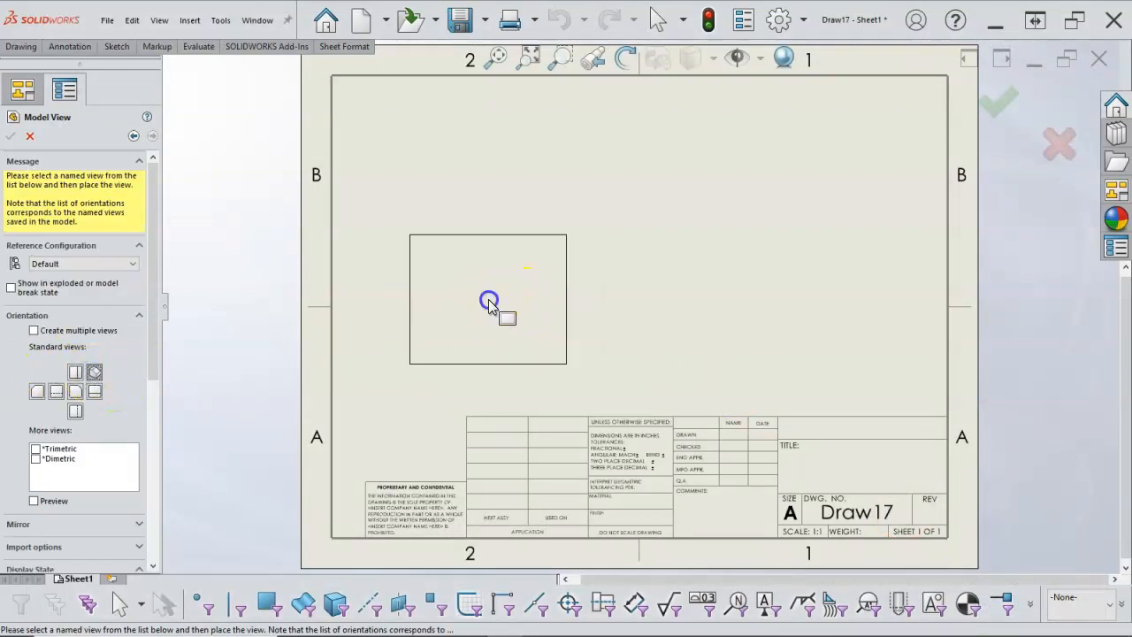
click(492, 300)
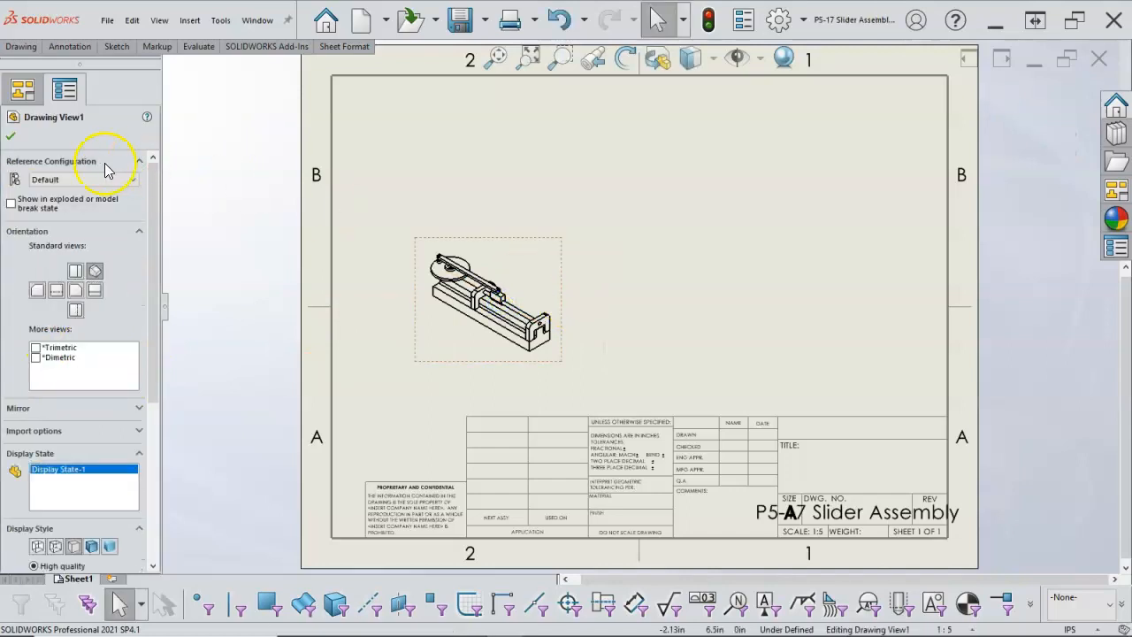
click(10, 137)
Copy the isometric view, paste it on the right half of the sheet and shift the copy toward the sheet's right border.
click(483, 250)
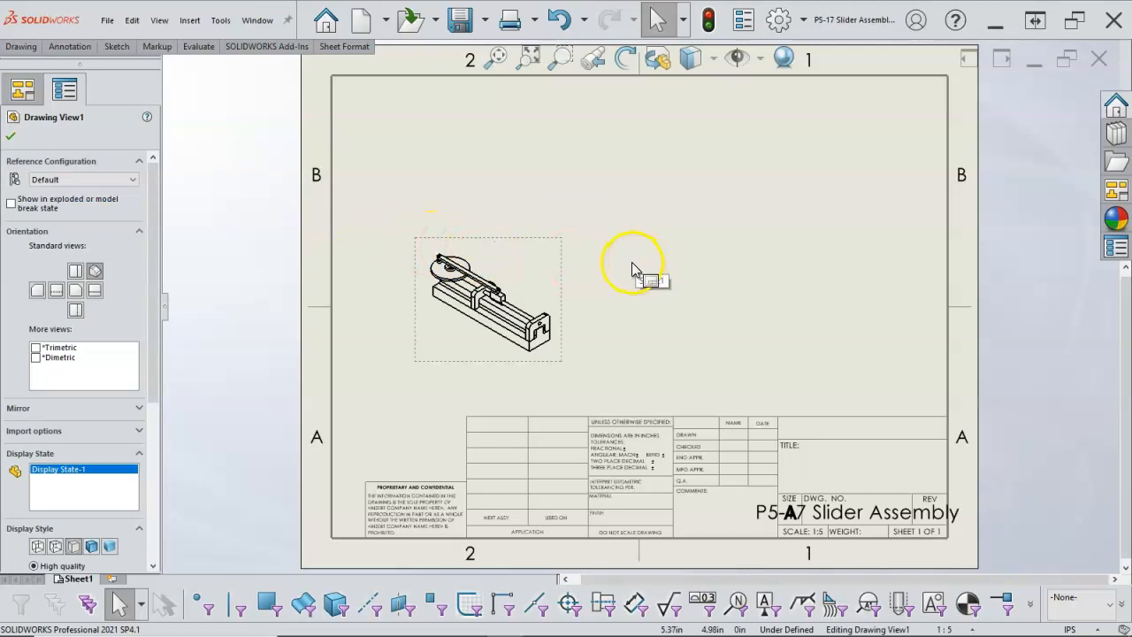
click(741, 298)
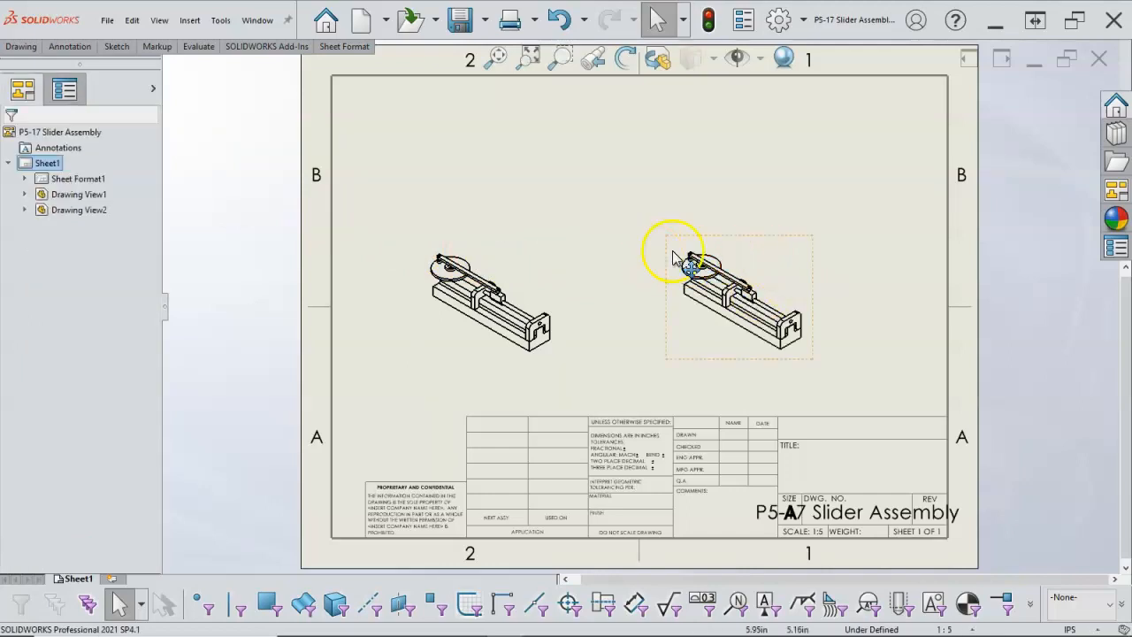
drag(761, 244, 837, 263)
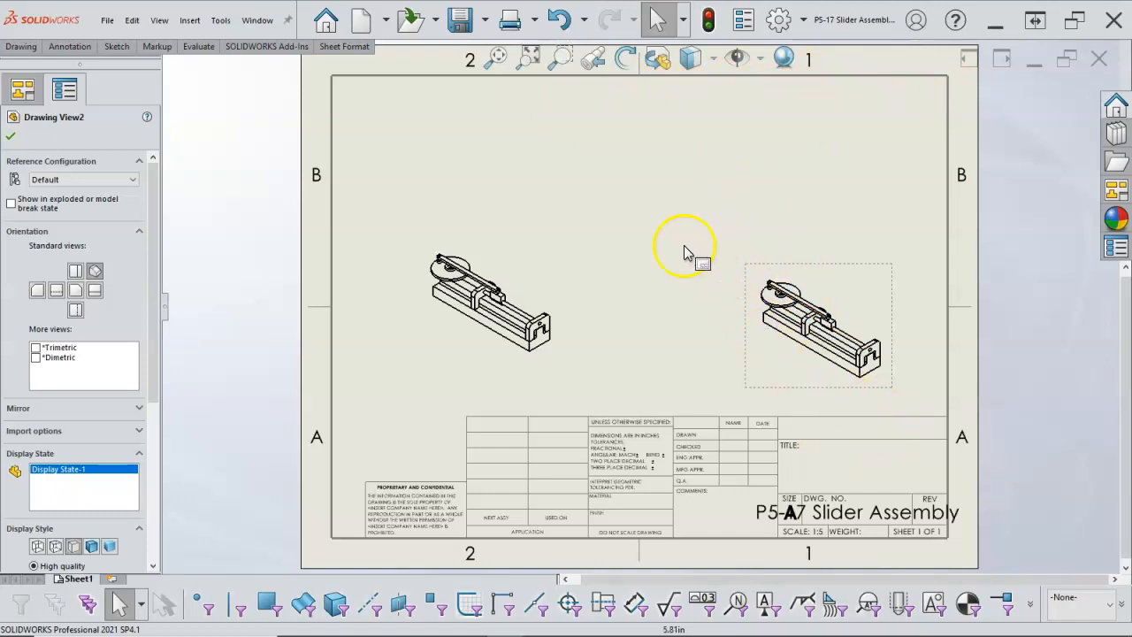
Show the left view in its exploded state and reposition both views above the title block.
click(542, 264)
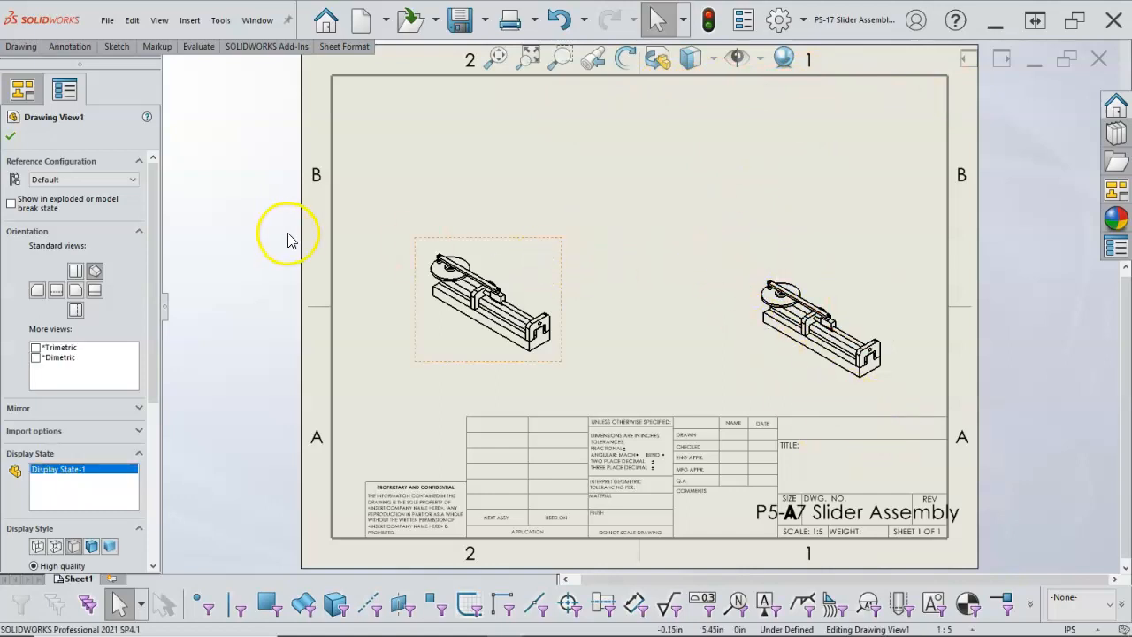
click(10, 205)
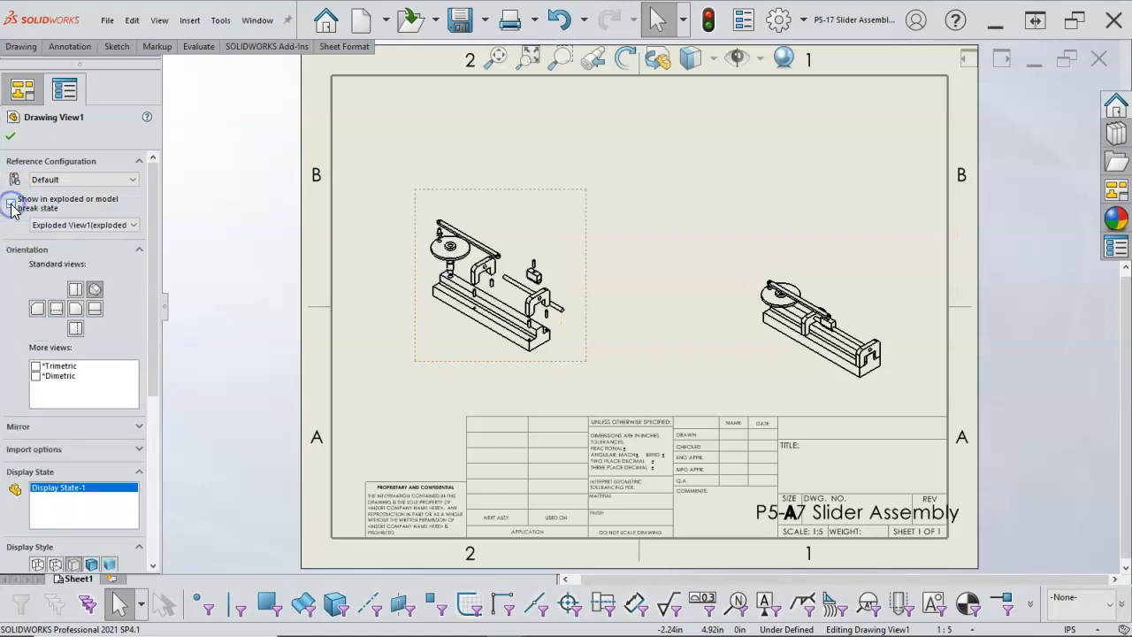
drag(505, 215, 544, 181)
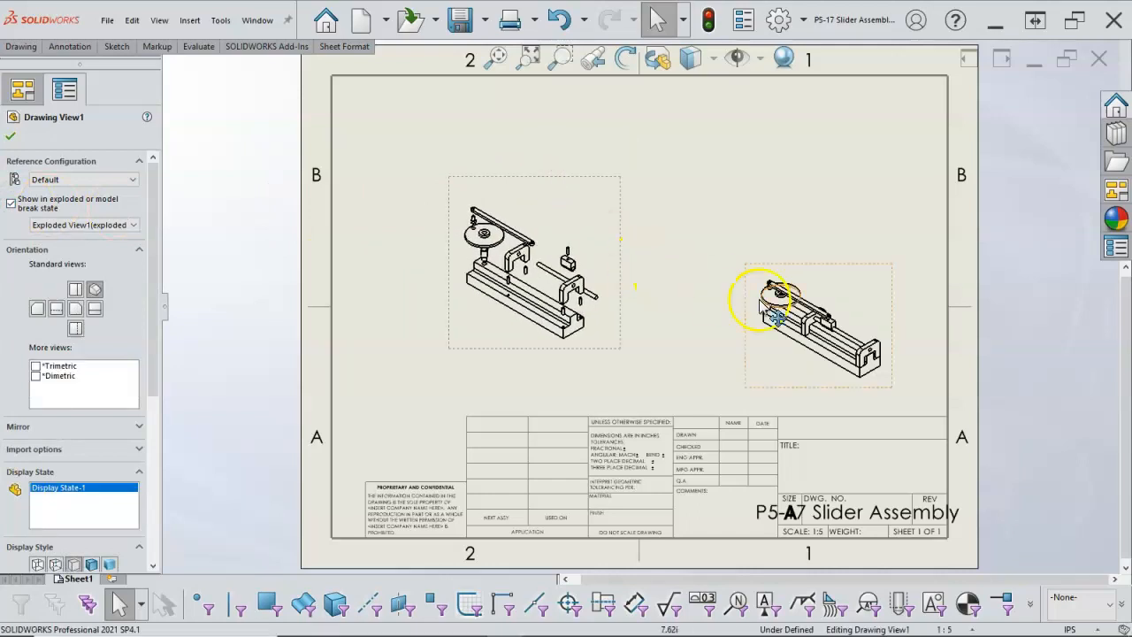
drag(741, 349, 730, 304)
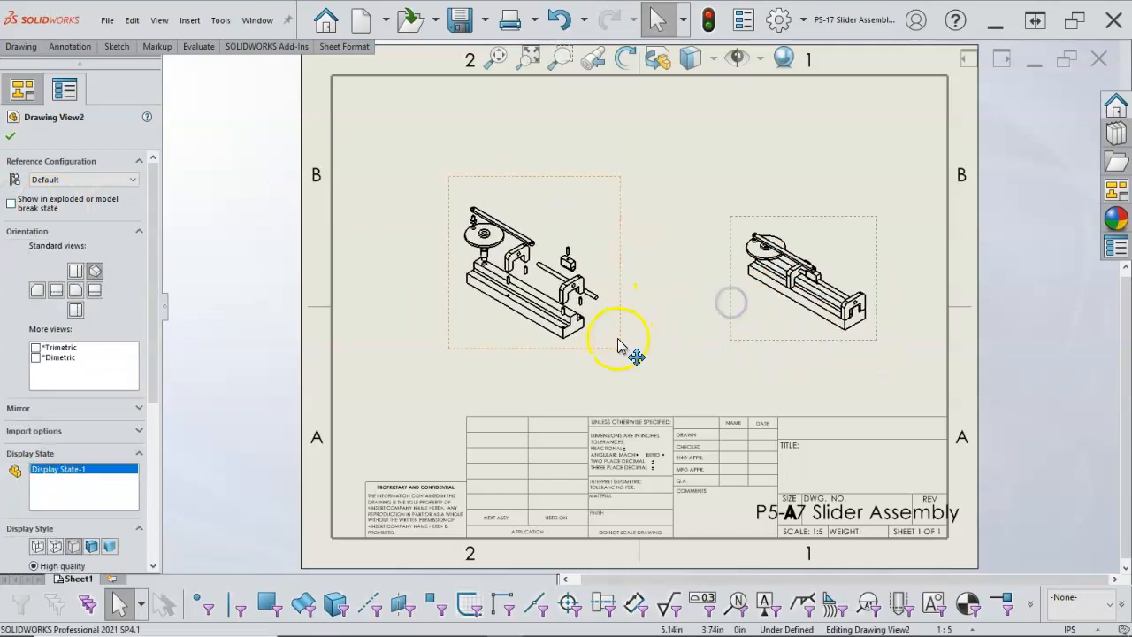
drag(624, 337, 613, 352)
Try the sheet scale at 1:2 and at a user-defined 1:3.
click(971, 628)
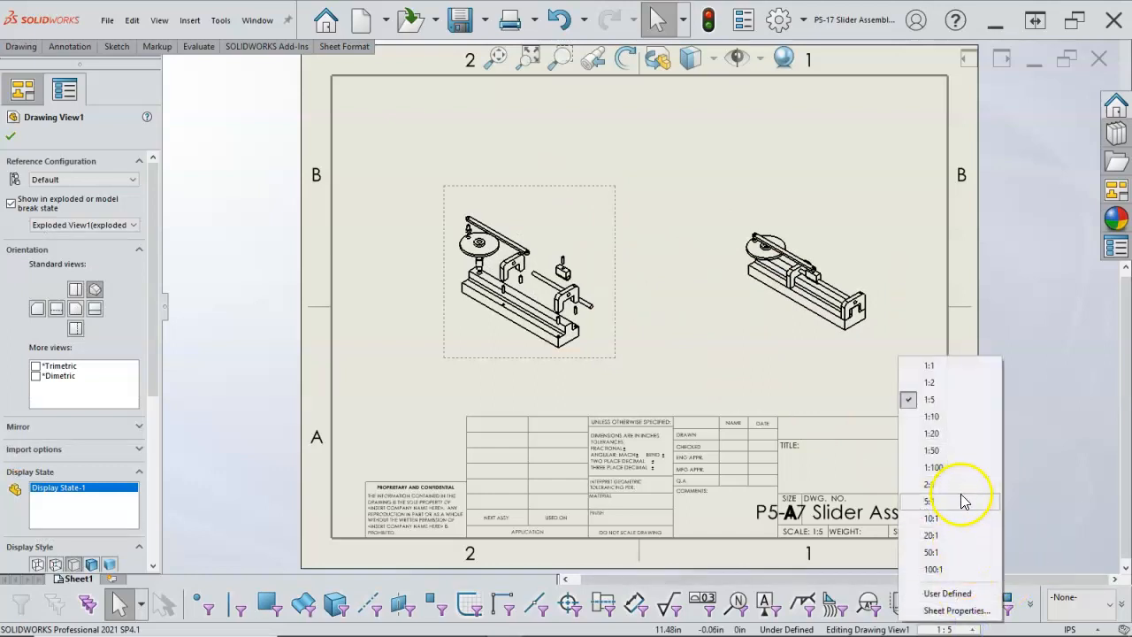
click(940, 387)
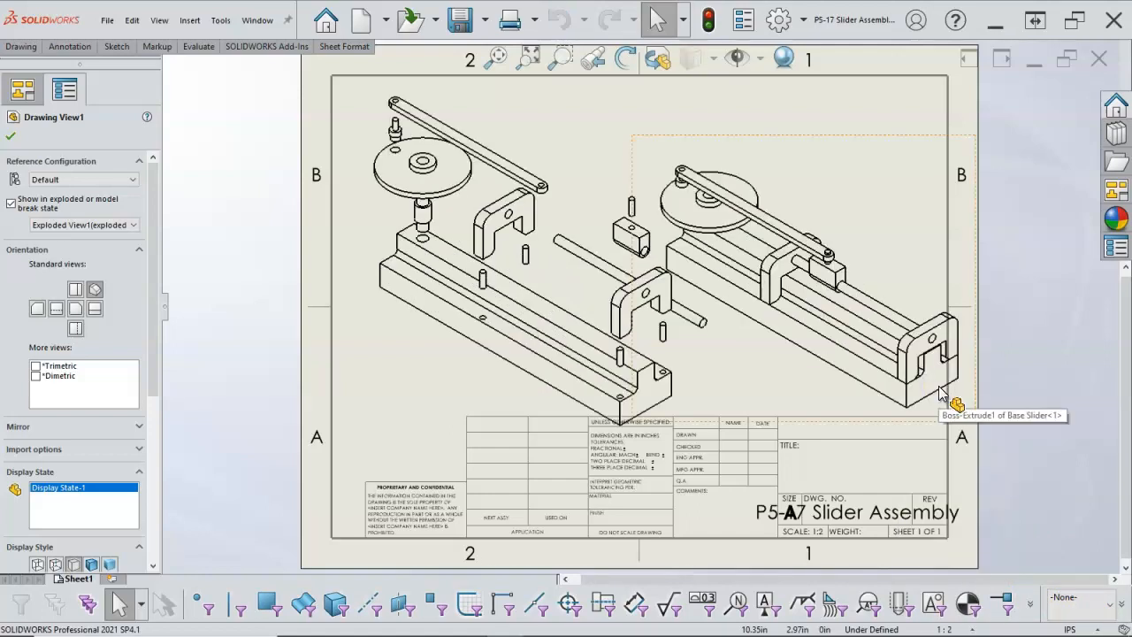
click(973, 628)
click(946, 593)
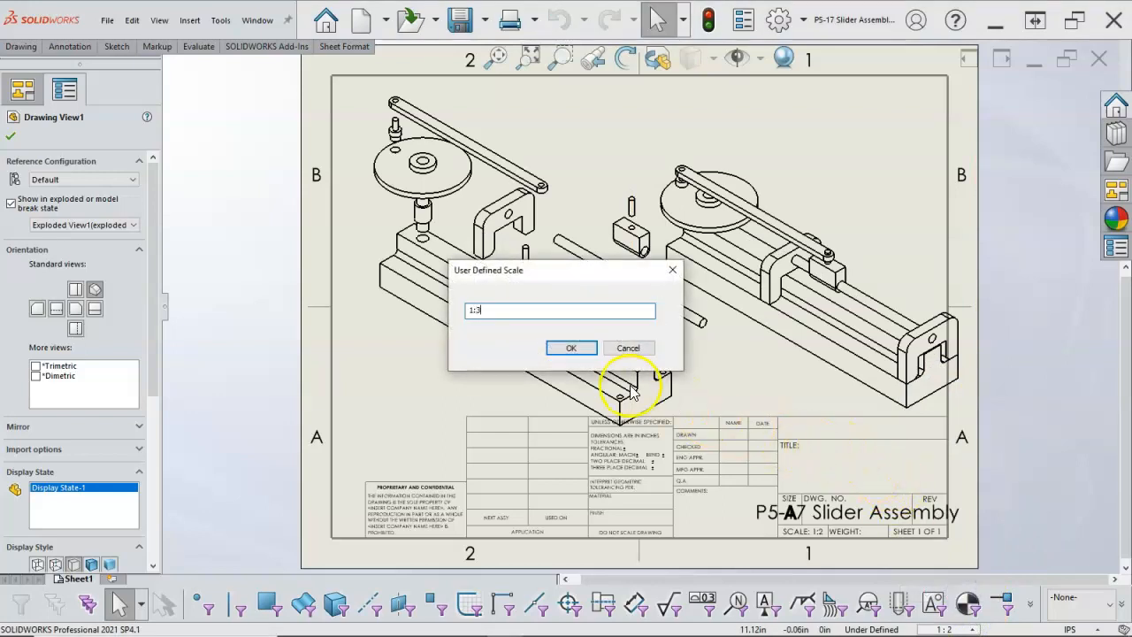
click(573, 347)
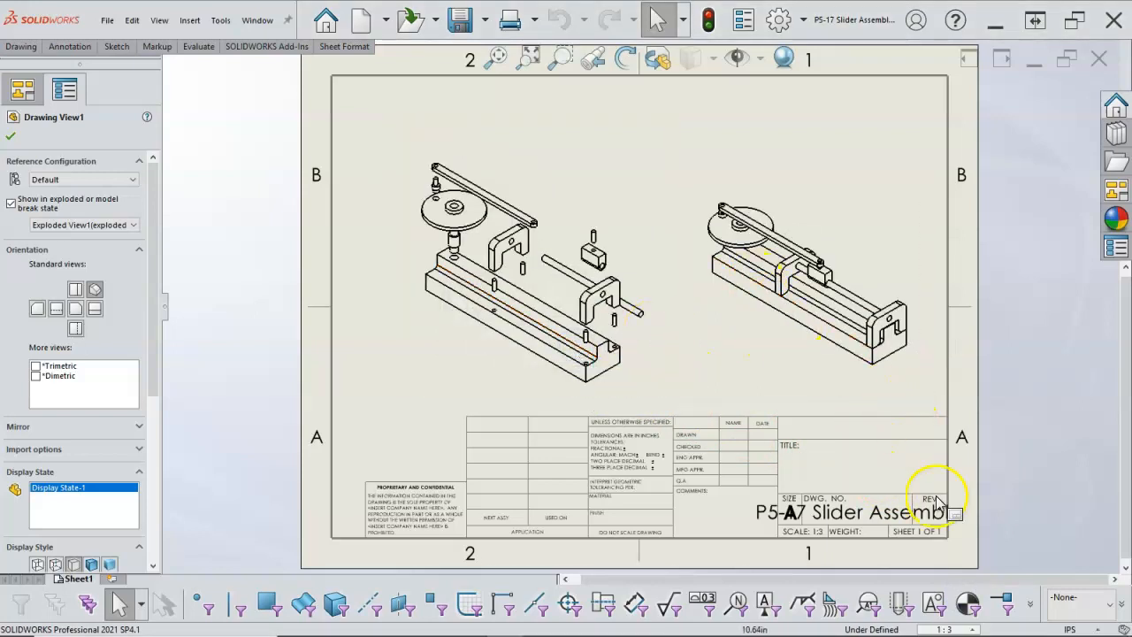
Set the sheet to a user-defined scale of 1:4.
click(946, 629)
click(951, 595)
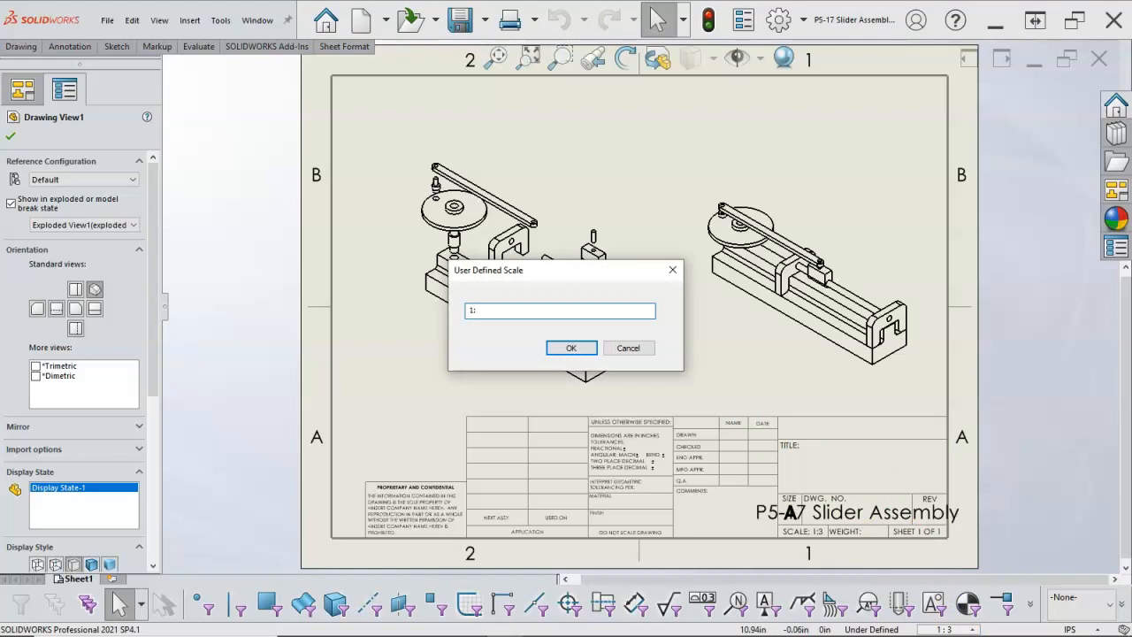
text(1:4)
click(573, 350)
Move the assembled view down toward the title block and the exploded view closer to the sheet's left border.
click(618, 341)
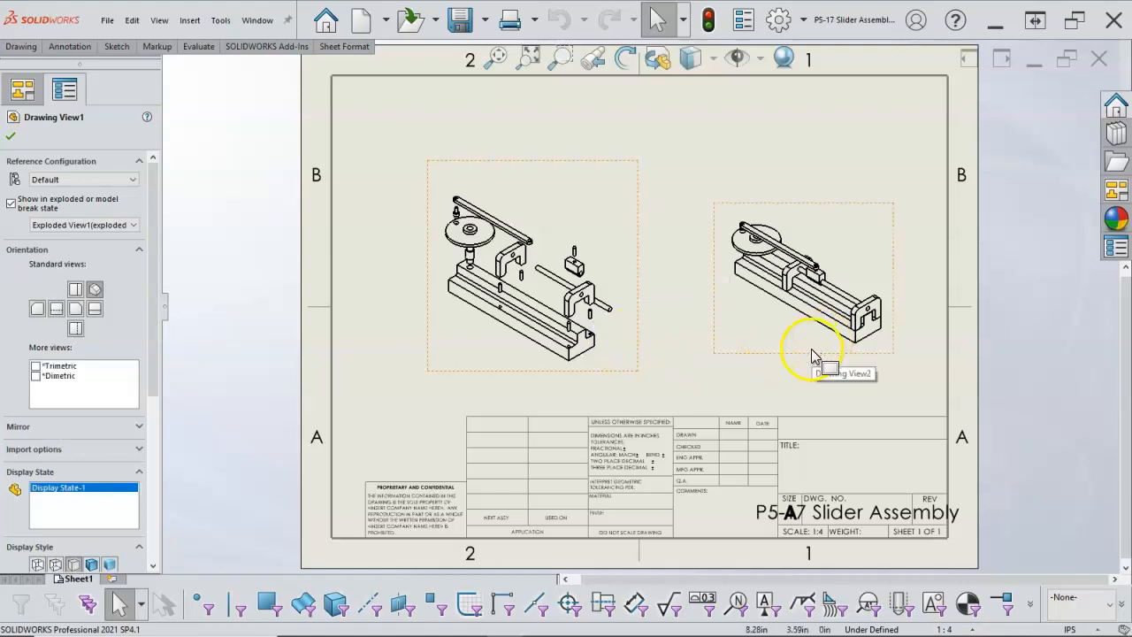
click(811, 392)
mouse_move(871, 358)
mouse_down()
mouse_move(879, 354)
mouse_move(875, 396)
mouse_up()
click(652, 366)
drag(608, 378, 572, 379)
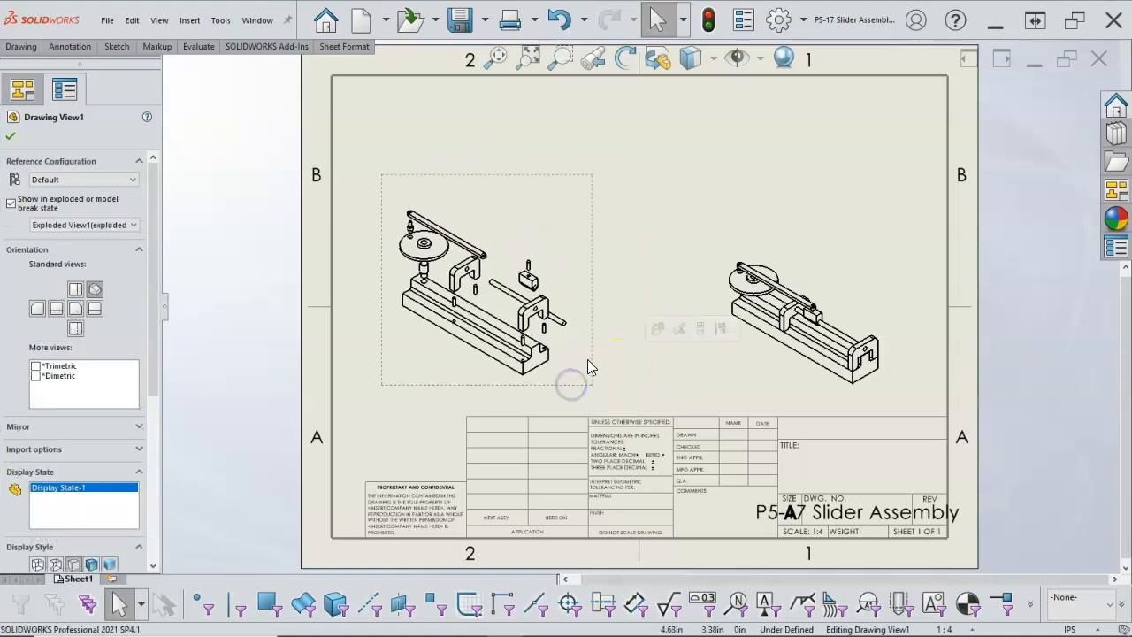
Insert a top-level bill of materials for the exploded view using the bom-standard template, placed in the sheet's upper right corner.
right_click(530, 186)
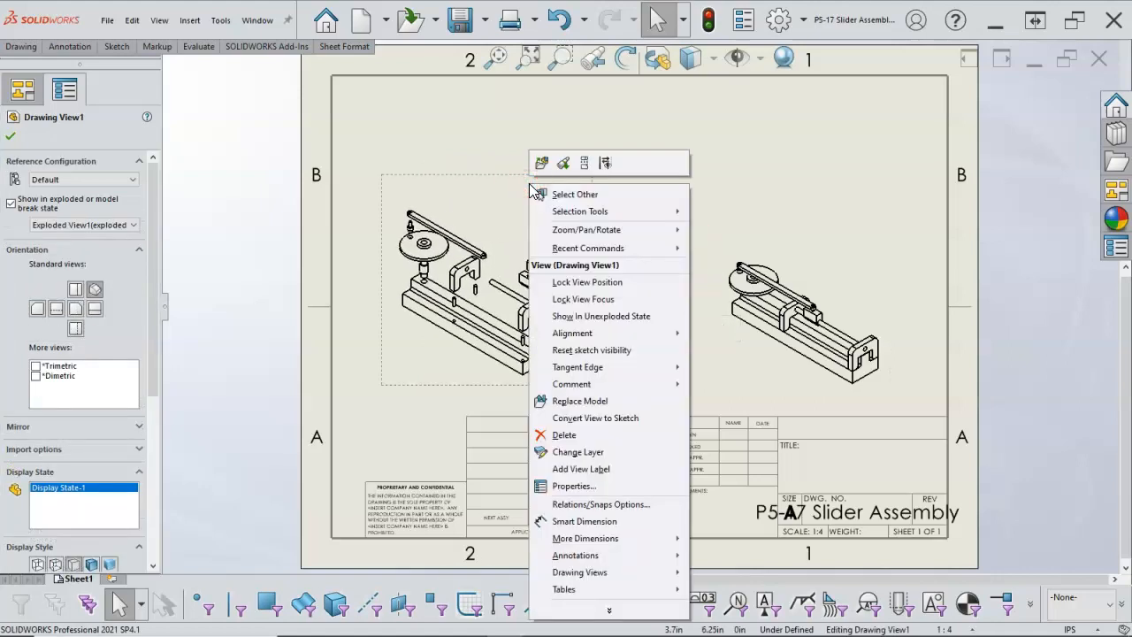
mouse_move(594, 601)
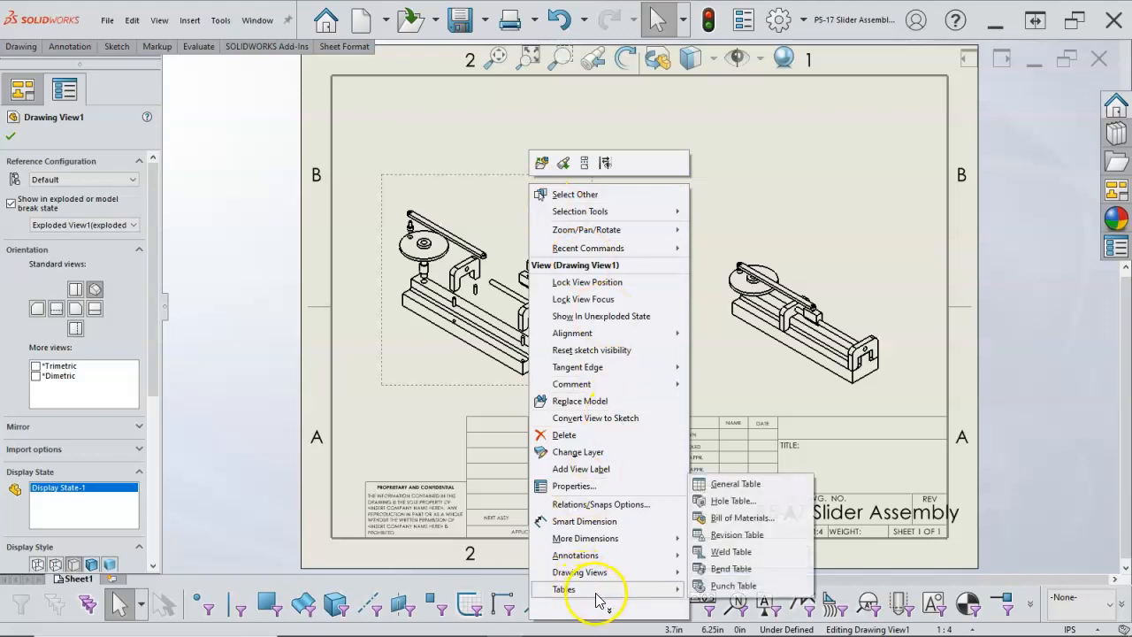
click(738, 518)
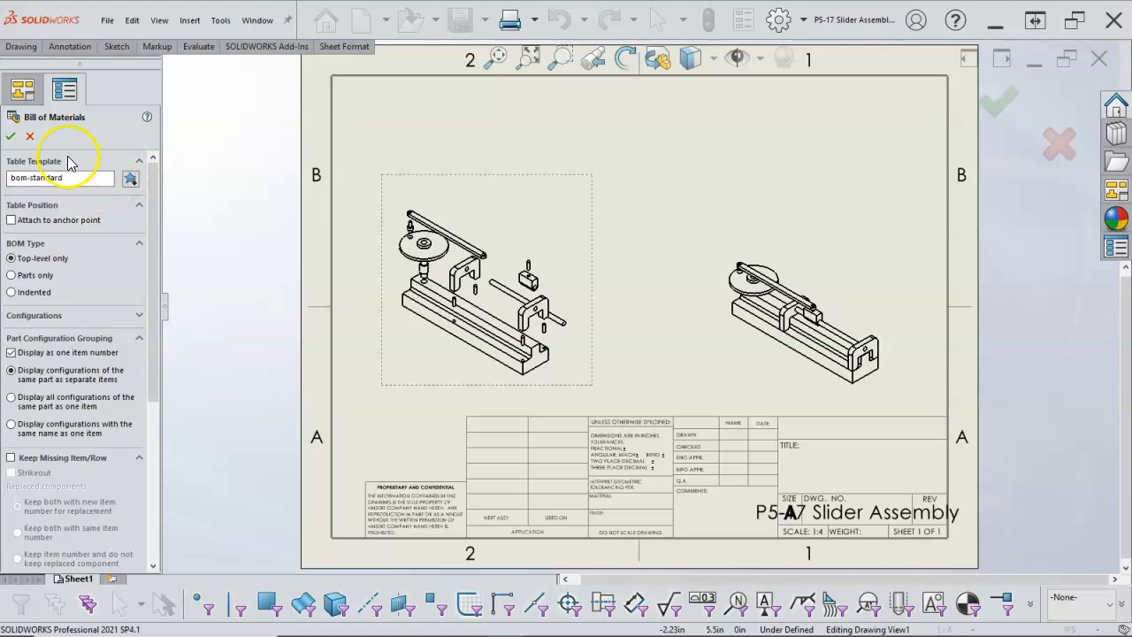
click(9, 135)
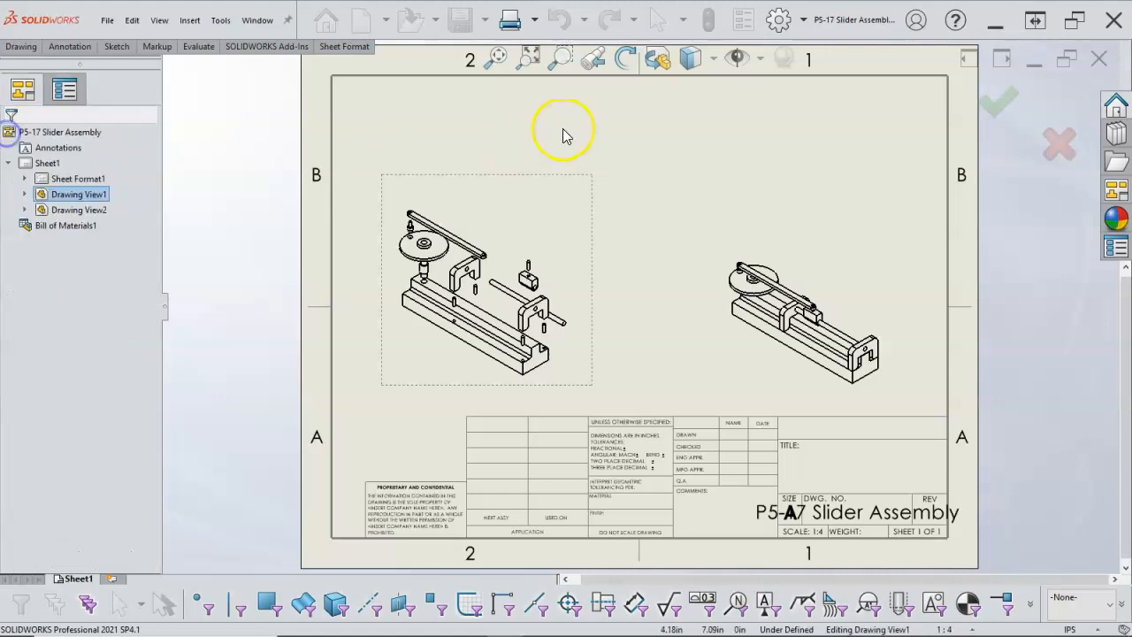
click(525, 82)
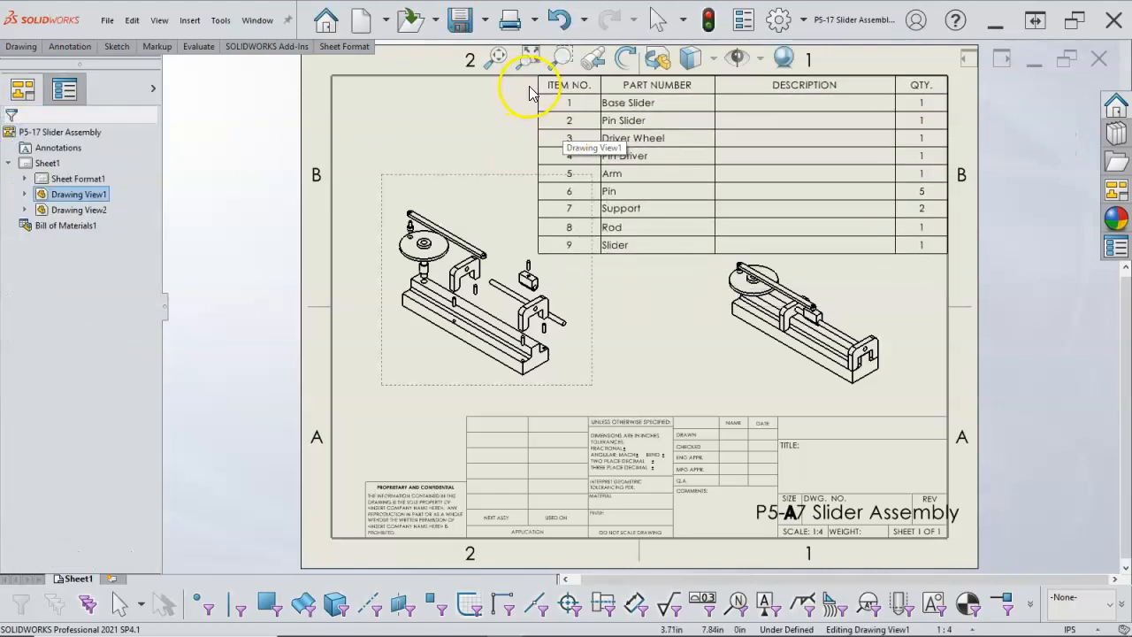
Rename the PART NUMBER column header of the bill of materials to PART NAME.
click(590, 141)
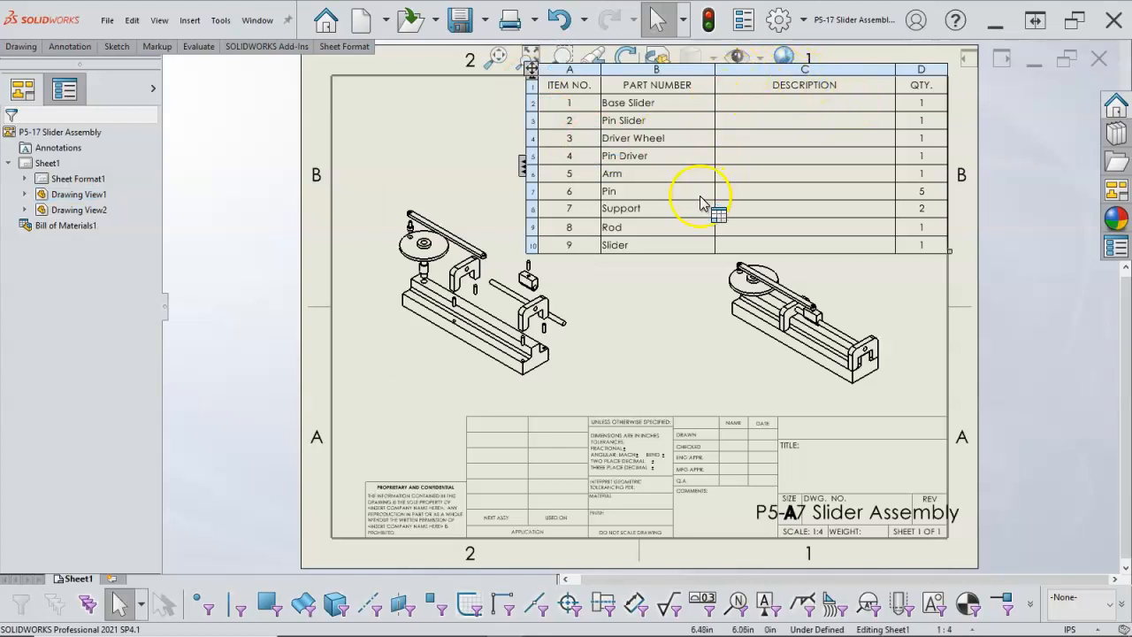
click(798, 74)
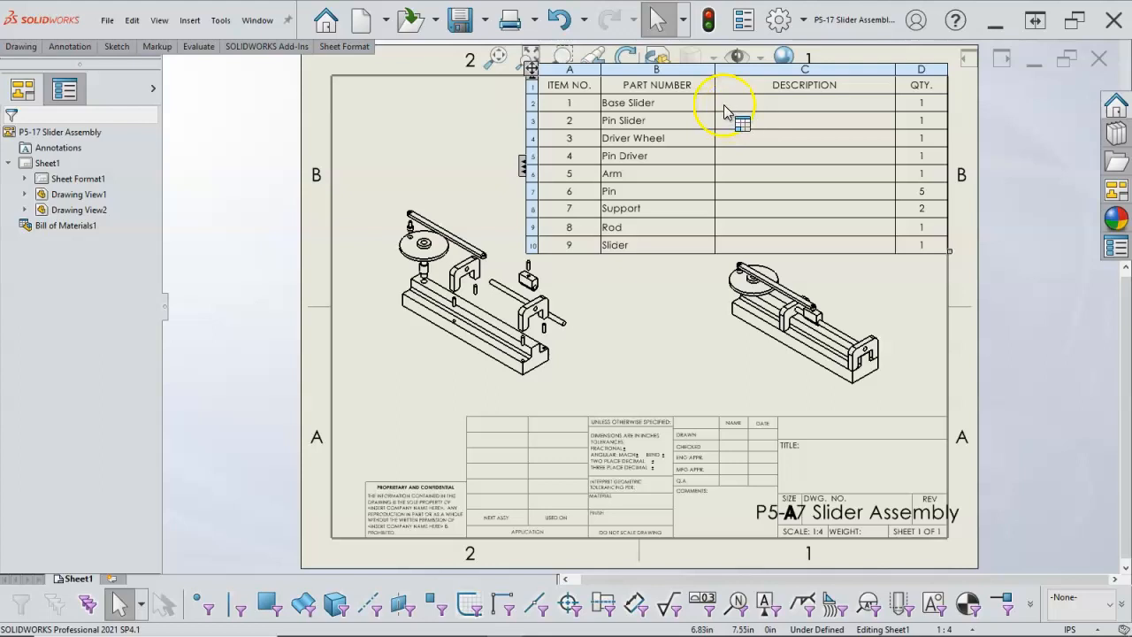
click(687, 86)
double_click(688, 85)
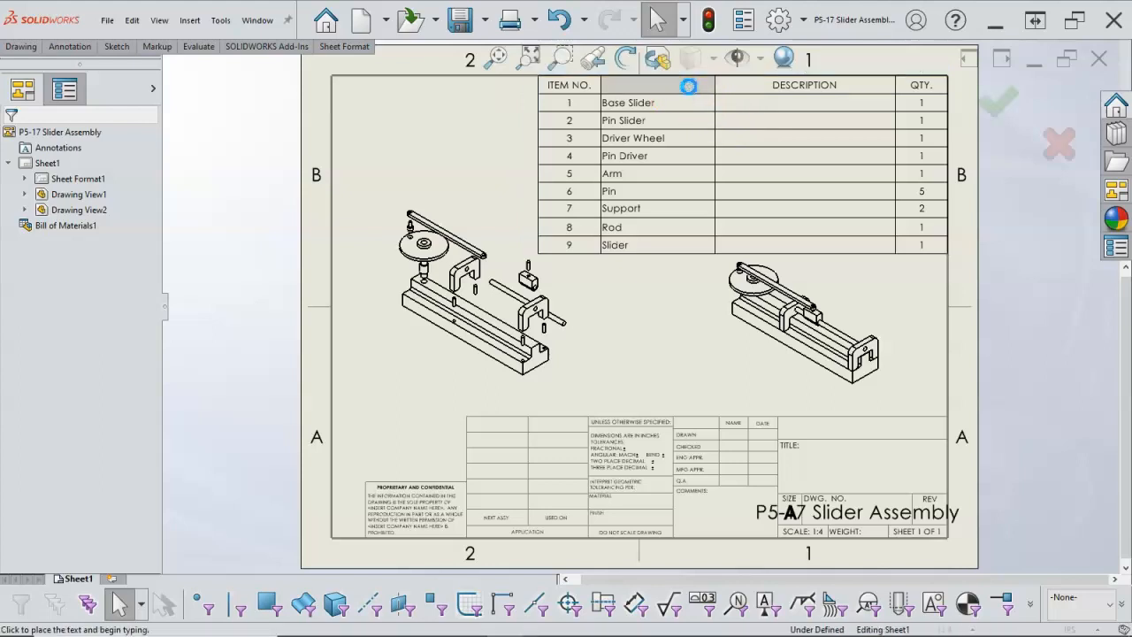
click(698, 84)
text(NAME)
click(755, 102)
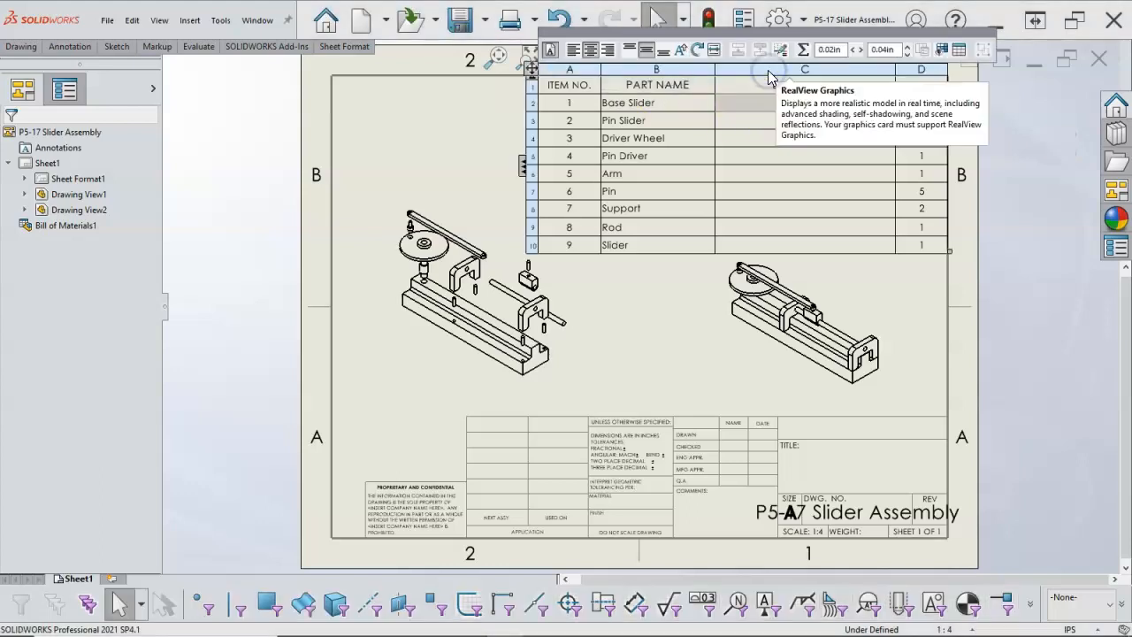
Rename the DESCRIPTION column header of the bill of materials to PARTNO.
click(768, 70)
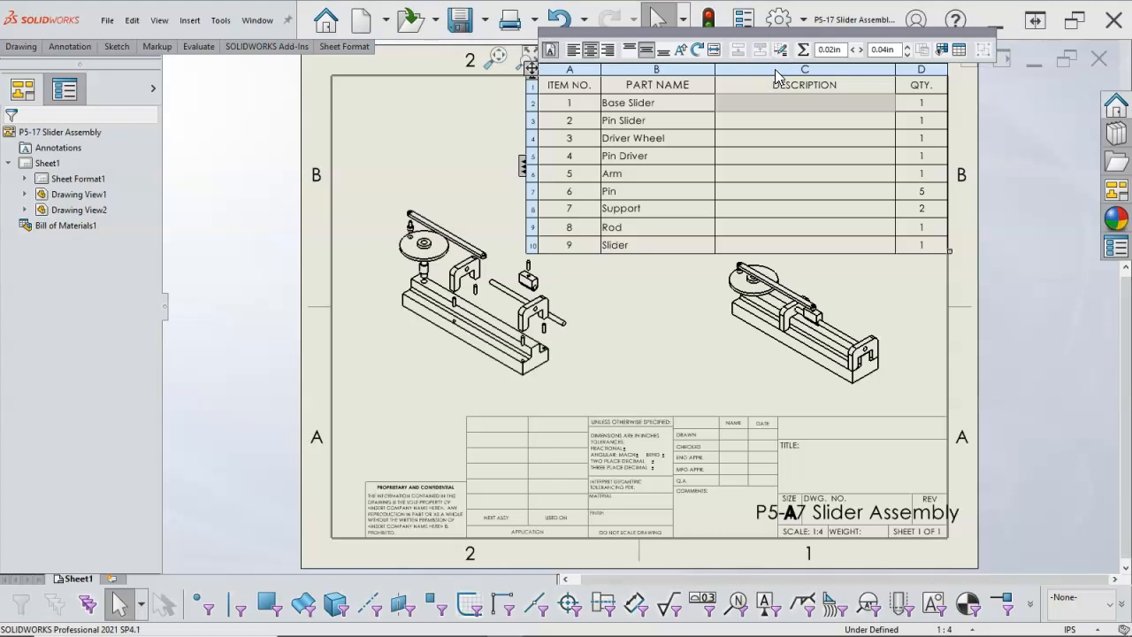
double_click(806, 85)
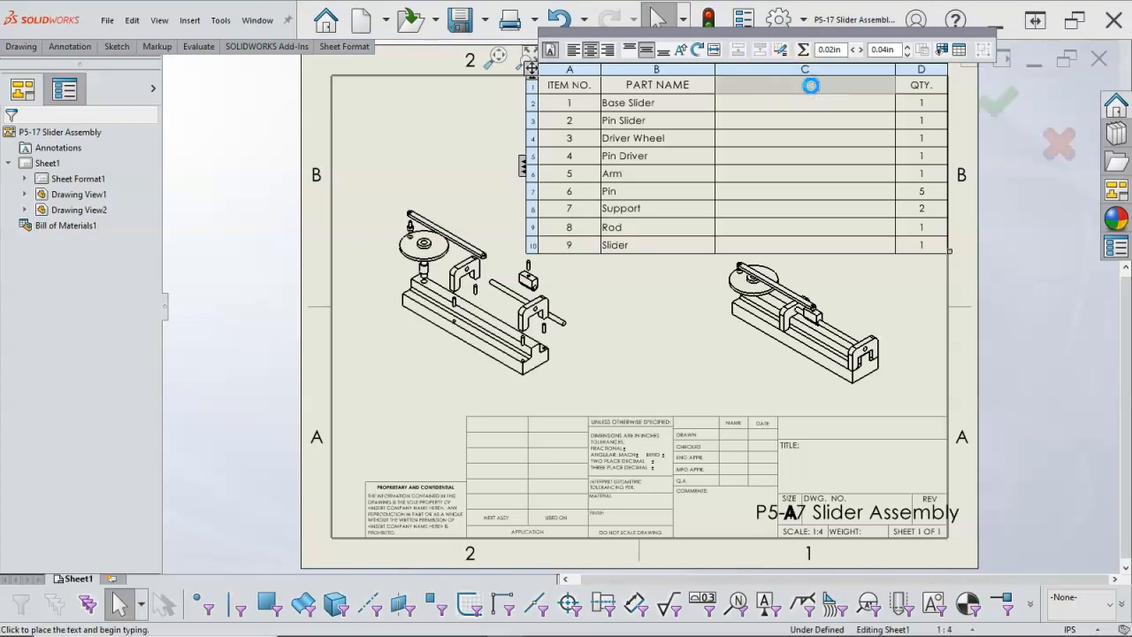
drag(851, 92, 791, 84)
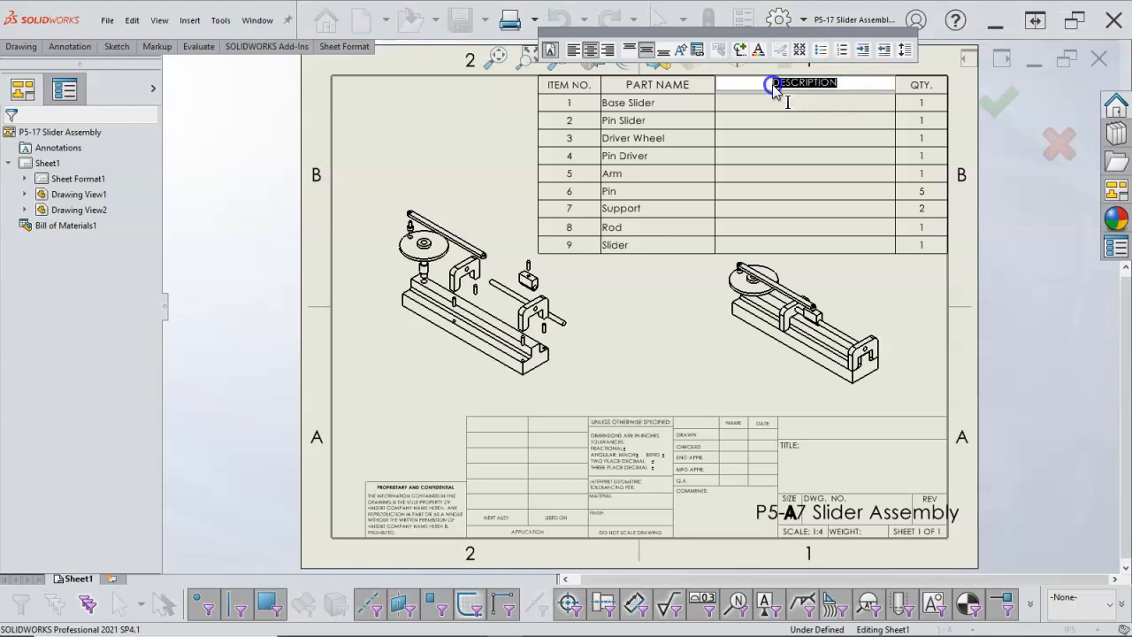
text(PartNO)
key(BackSpace)
key(BackSpace)
key(BackSpace)
key(BackSpace)
key(BackSpace)
text(ARTNO)
click(743, 113)
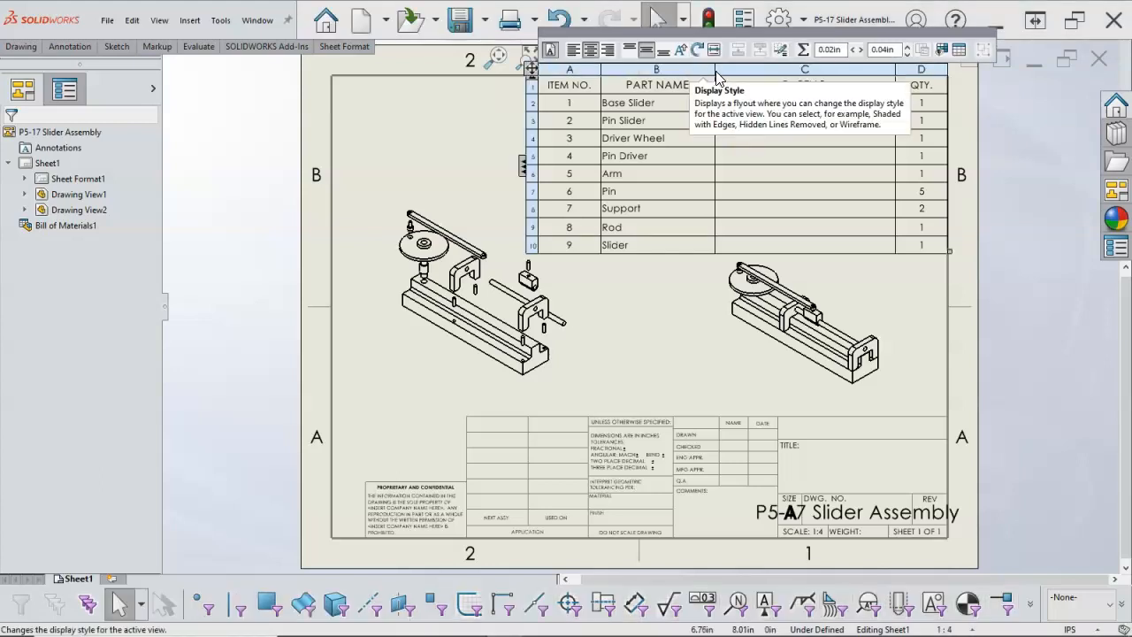
Widen the PART NAME column slightly and narrow the PARTNO column to just fit its header text.
mouse_move(726, 83)
mouse_down()
mouse_move(715, 83)
mouse_move(759, 84)
mouse_move(687, 83)
mouse_move(723, 84)
mouse_up()
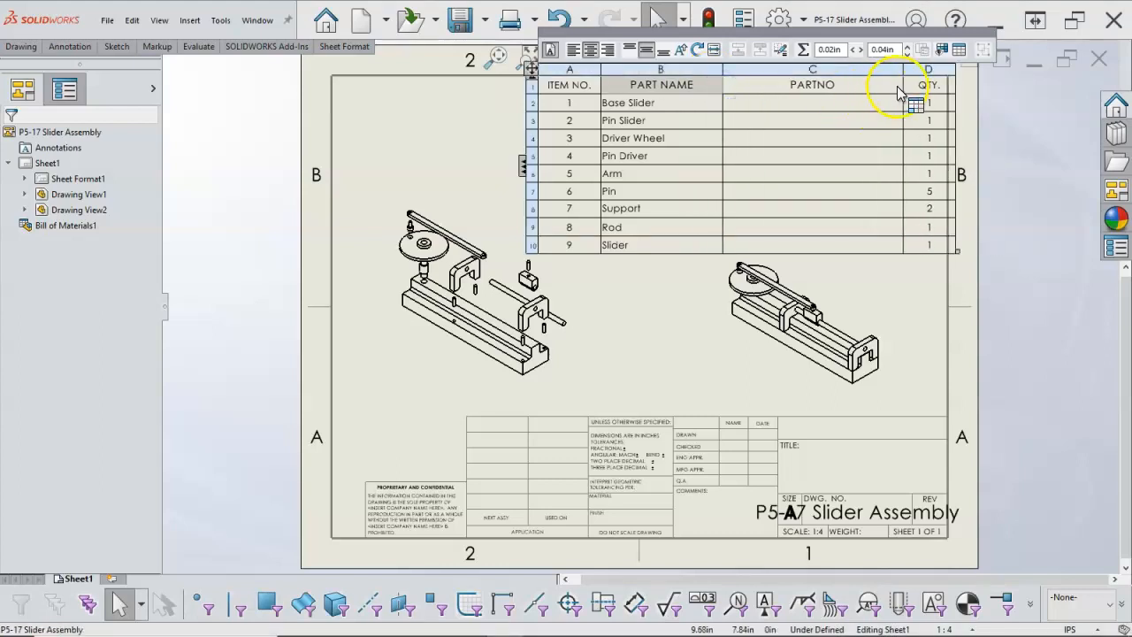
drag(896, 86, 784, 90)
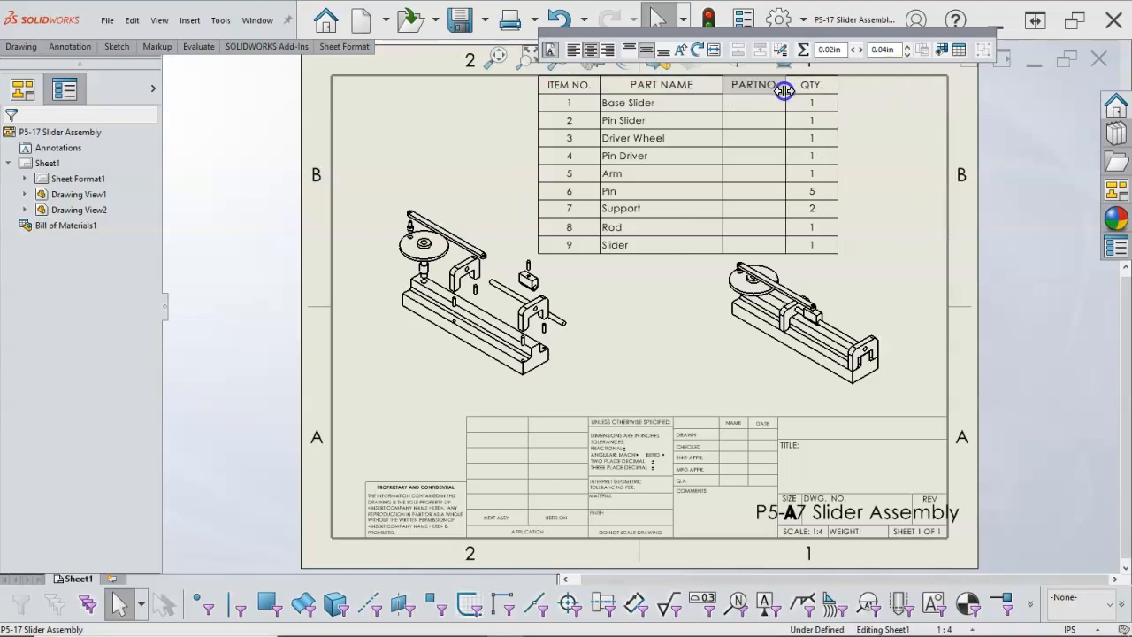
drag(787, 90, 788, 91)
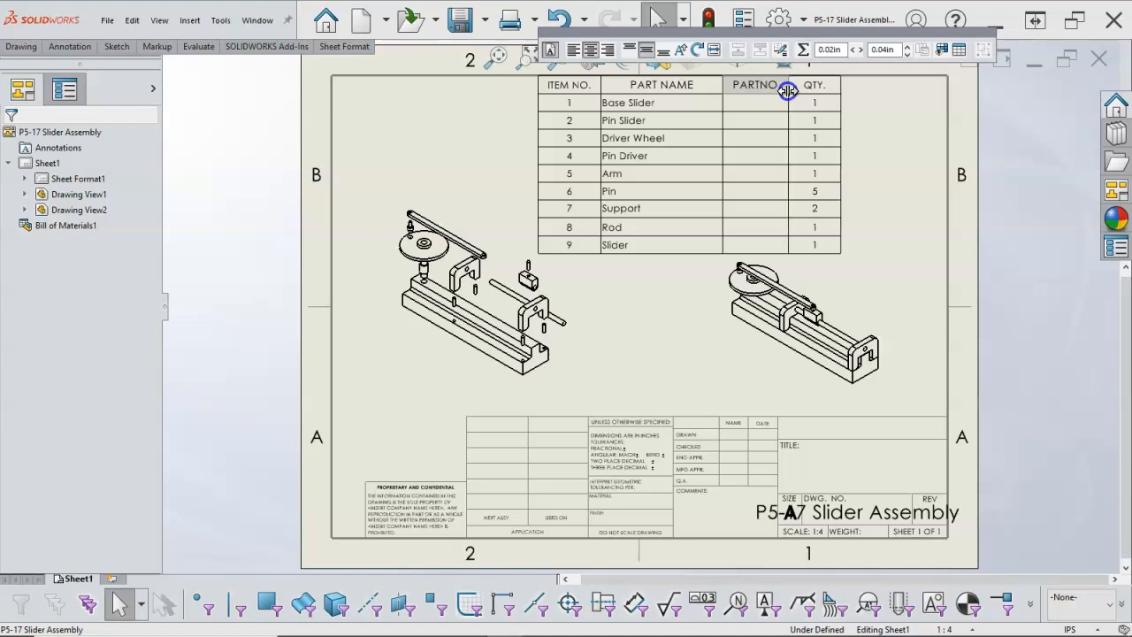
Move the bill of materials into the sheet's upper right corner and widen its QTY. column to meet the sheet border.
click(530, 56)
drag(546, 106, 626, 121)
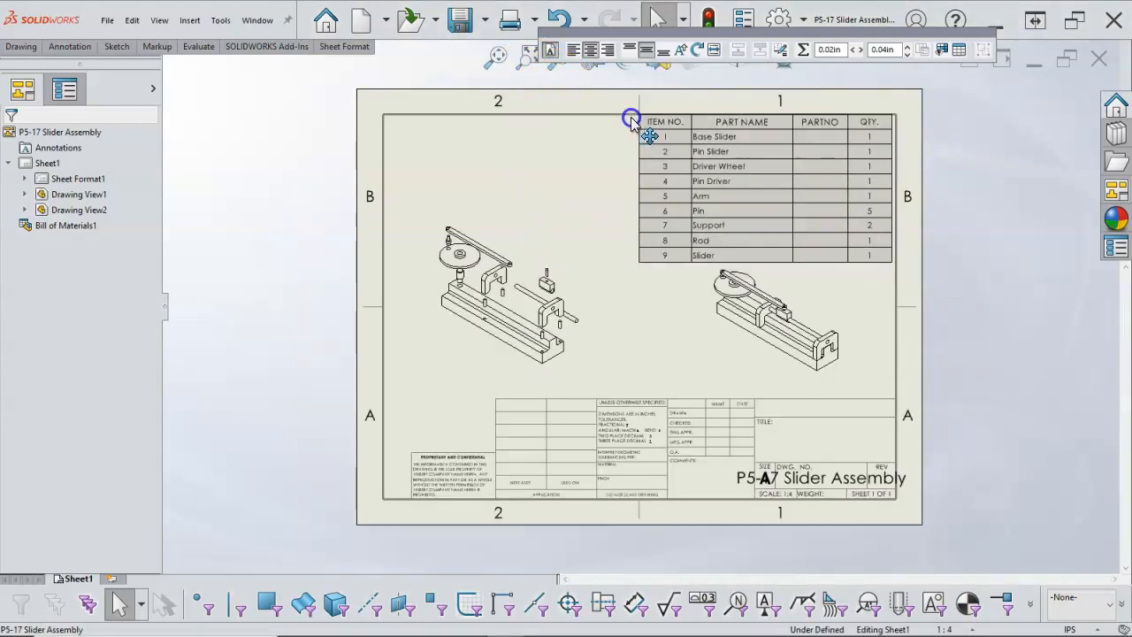
click(631, 115)
scroll(803, 167, down, 2)
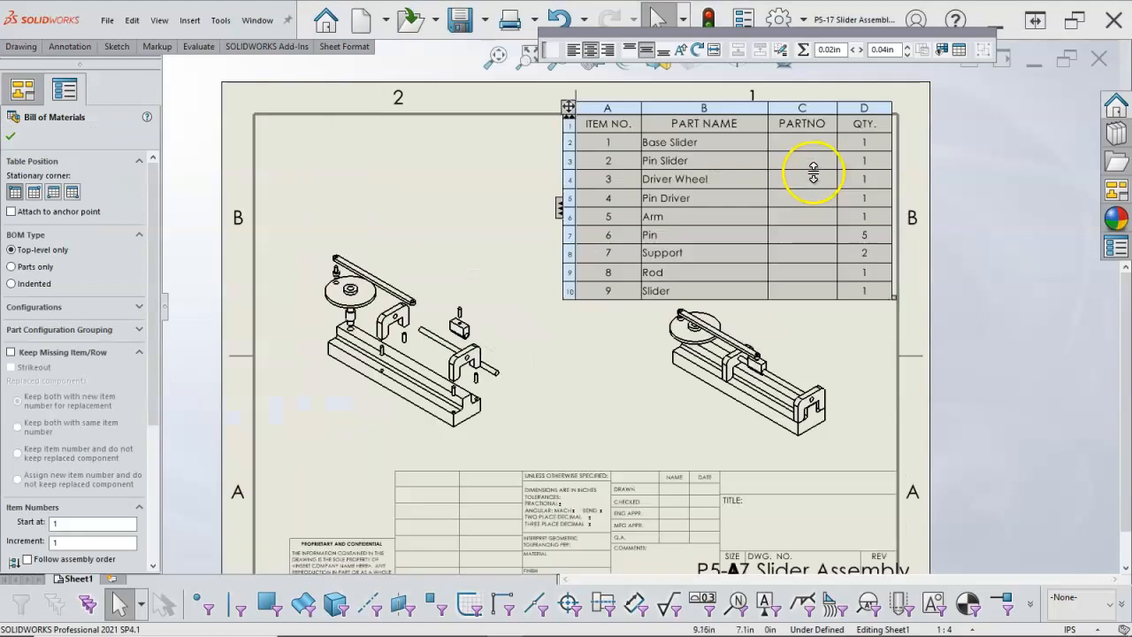
mouse_move(569, 107)
mouse_down()
mouse_move(598, 107)
mouse_move(569, 107)
mouse_up()
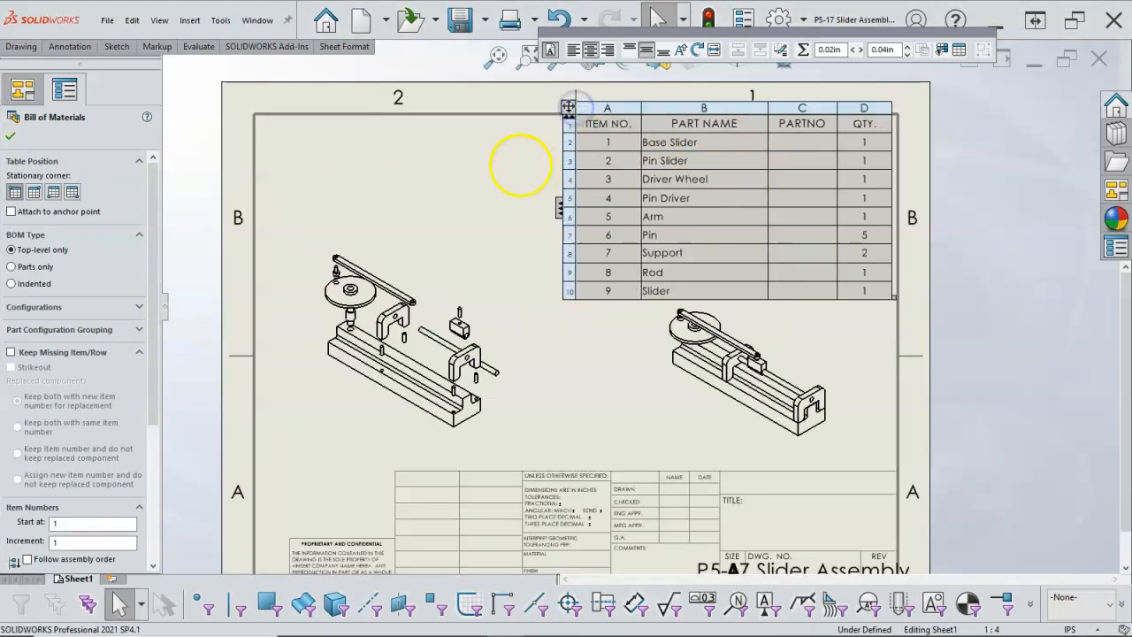
click(494, 151)
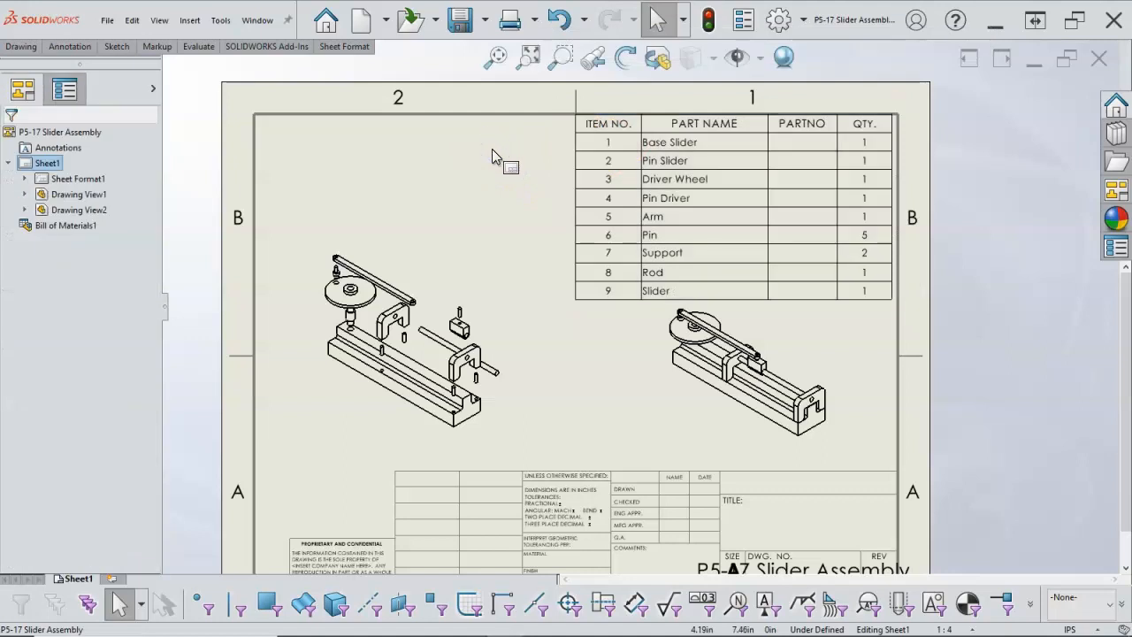
click(467, 150)
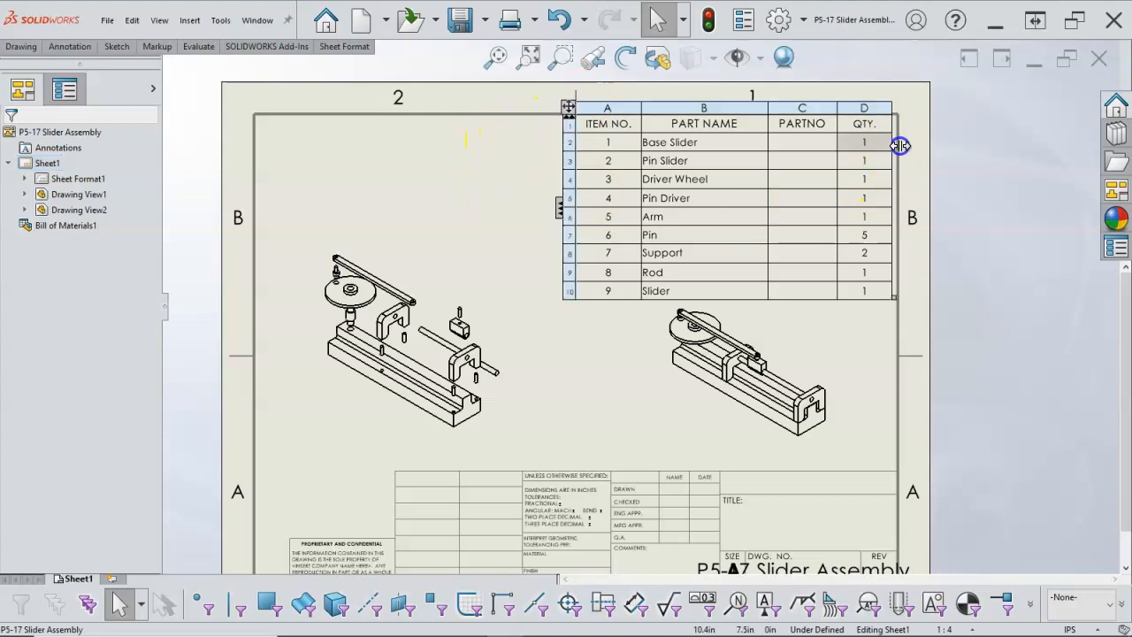
drag(902, 144, 908, 145)
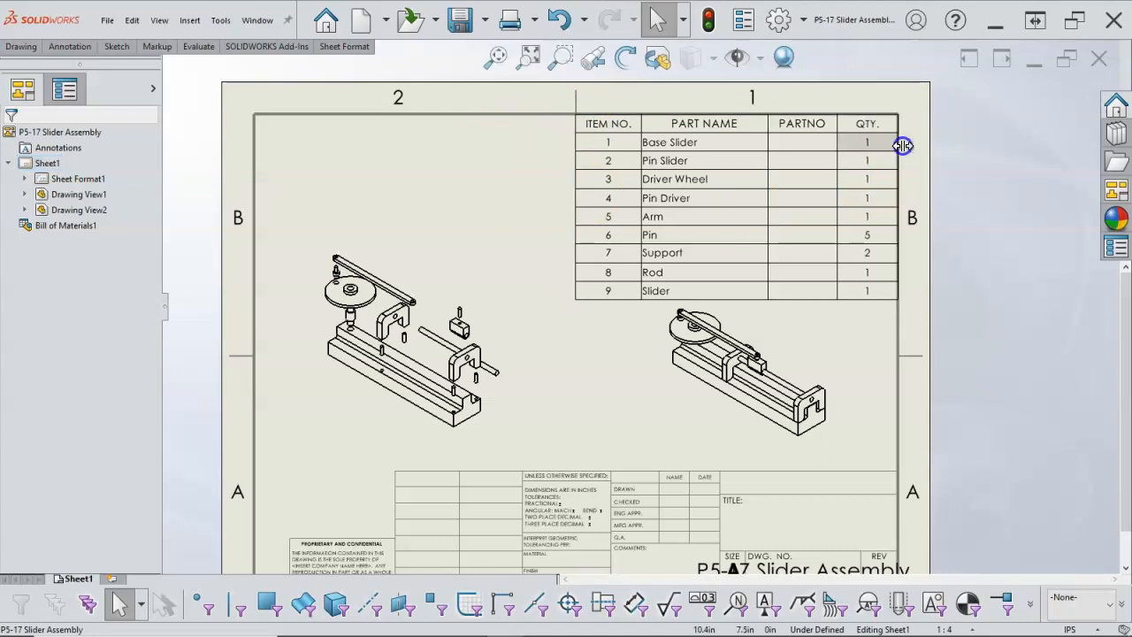
click(520, 181)
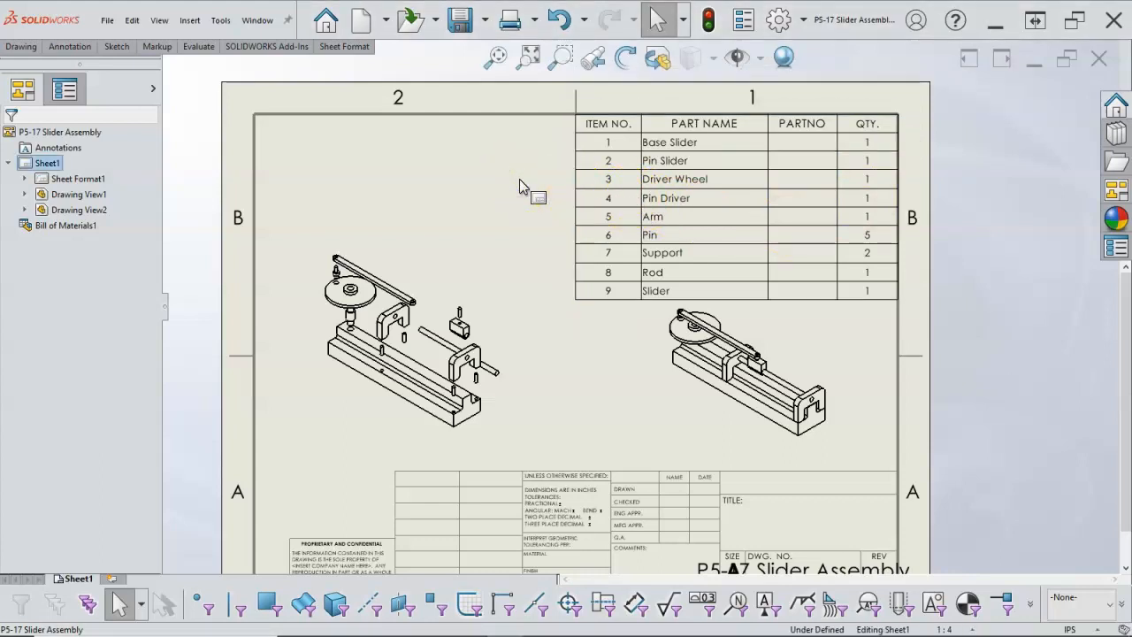
Shift the exploded view toward the bill of materials and add auto balloons to it in a square layout with magnetic lines.
click(500, 219)
drag(501, 222, 521, 209)
click(409, 226)
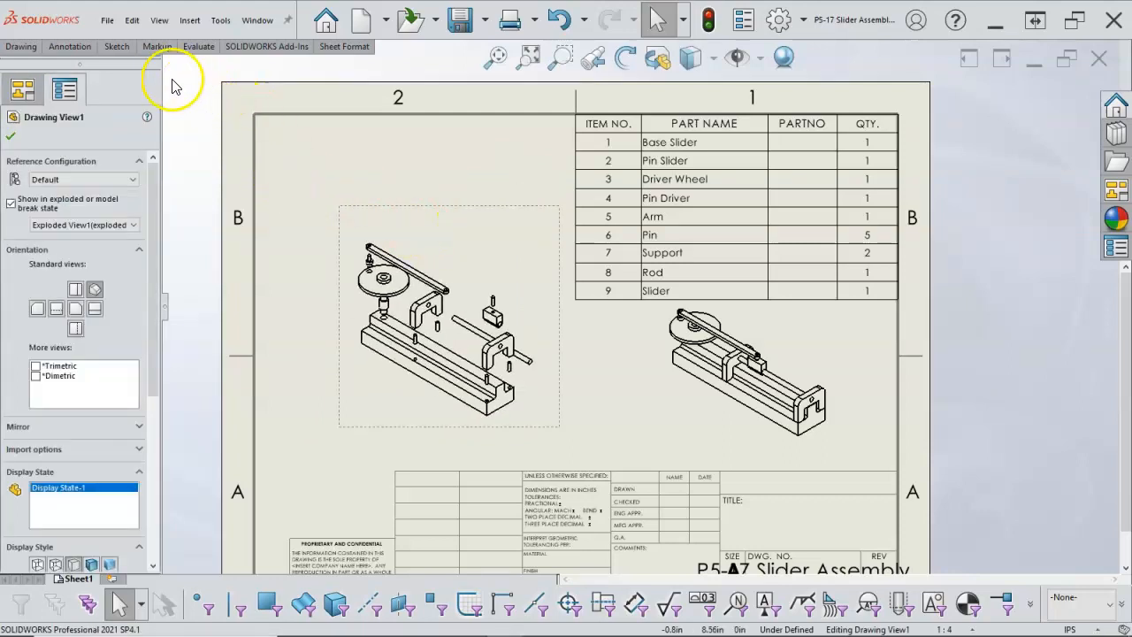
click(89, 50)
click(267, 104)
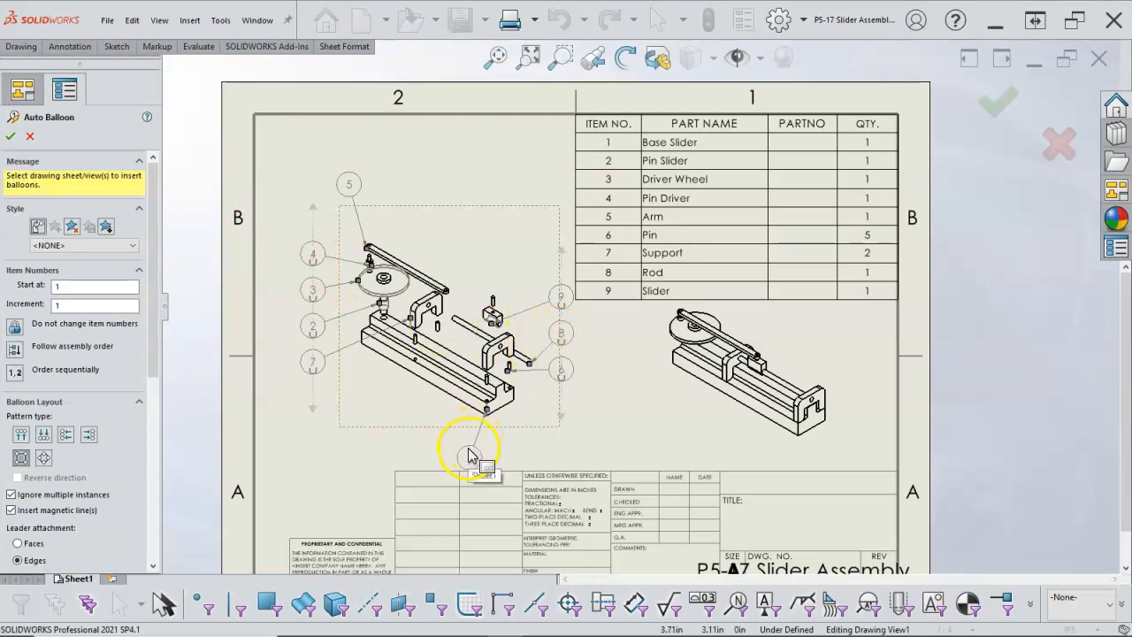
click(9, 137)
Move the ballooned exploded view up and left, and lower the assembled view slightly below the bill of materials.
drag(424, 206, 417, 190)
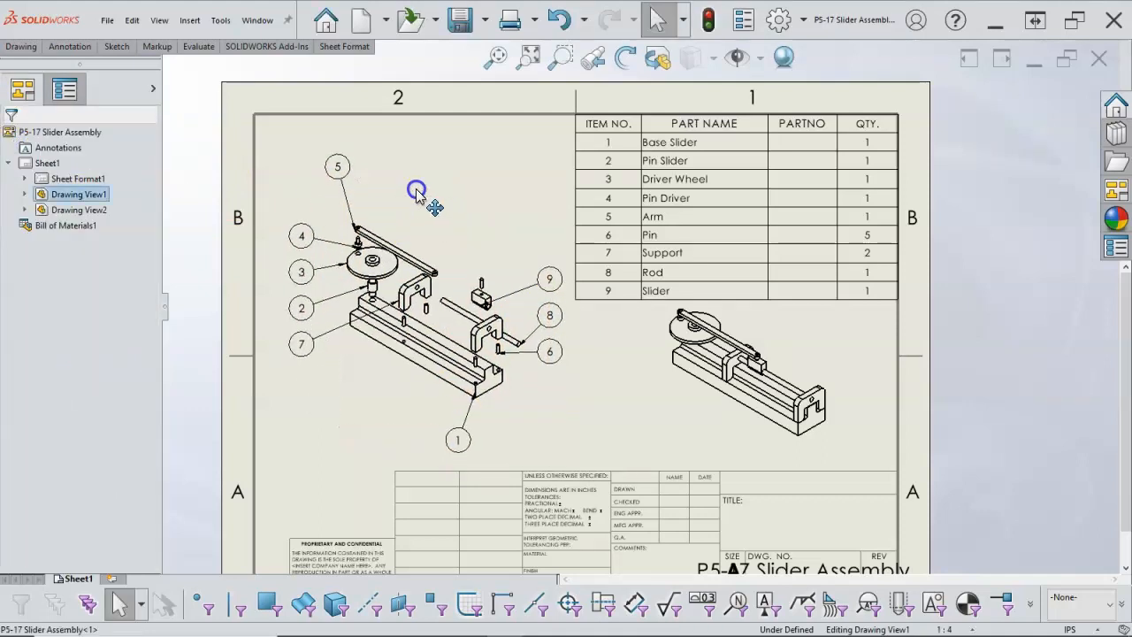
click(644, 362)
drag(650, 427, 650, 443)
click(604, 405)
key(z)
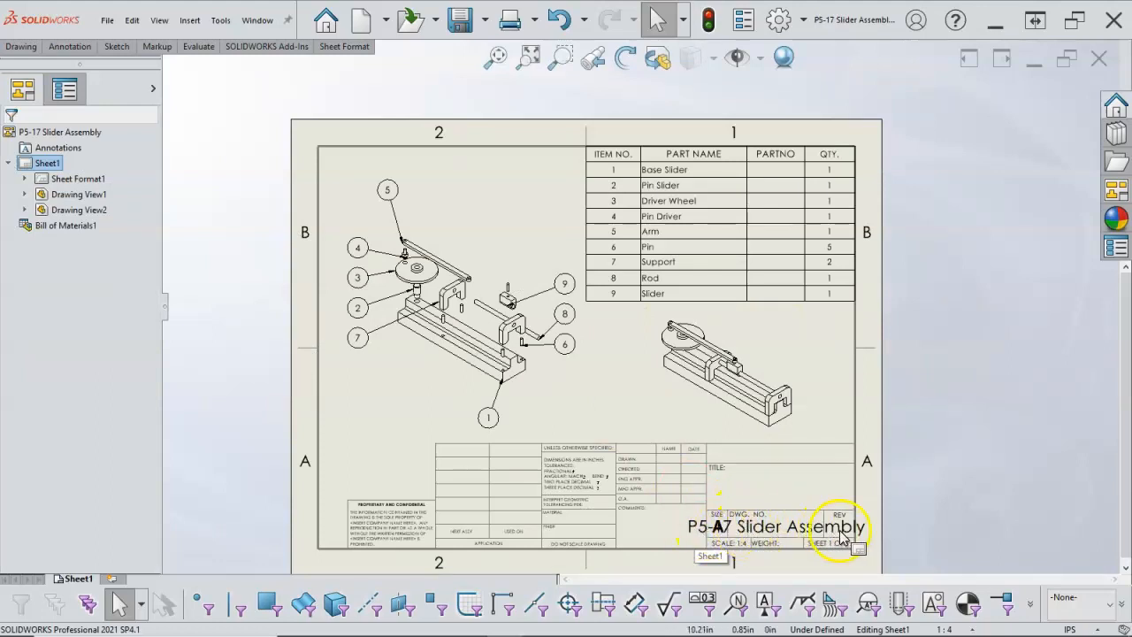
Add a second sheet to the drawing, review Sheet1, and make Sheet2 the active sheet.
click(111, 581)
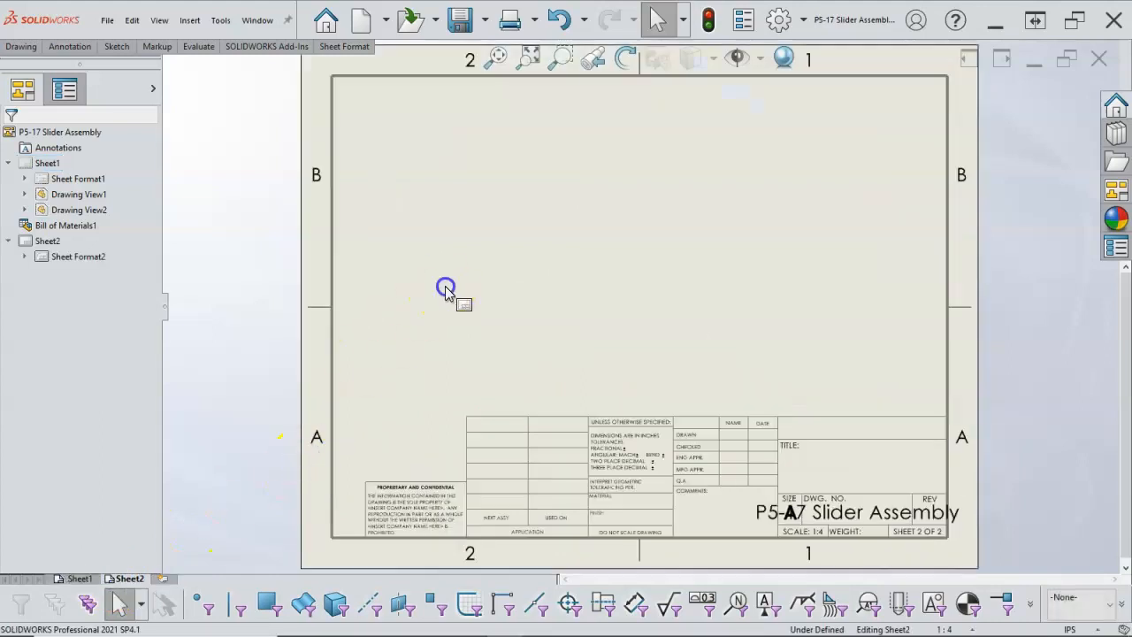
click(76, 576)
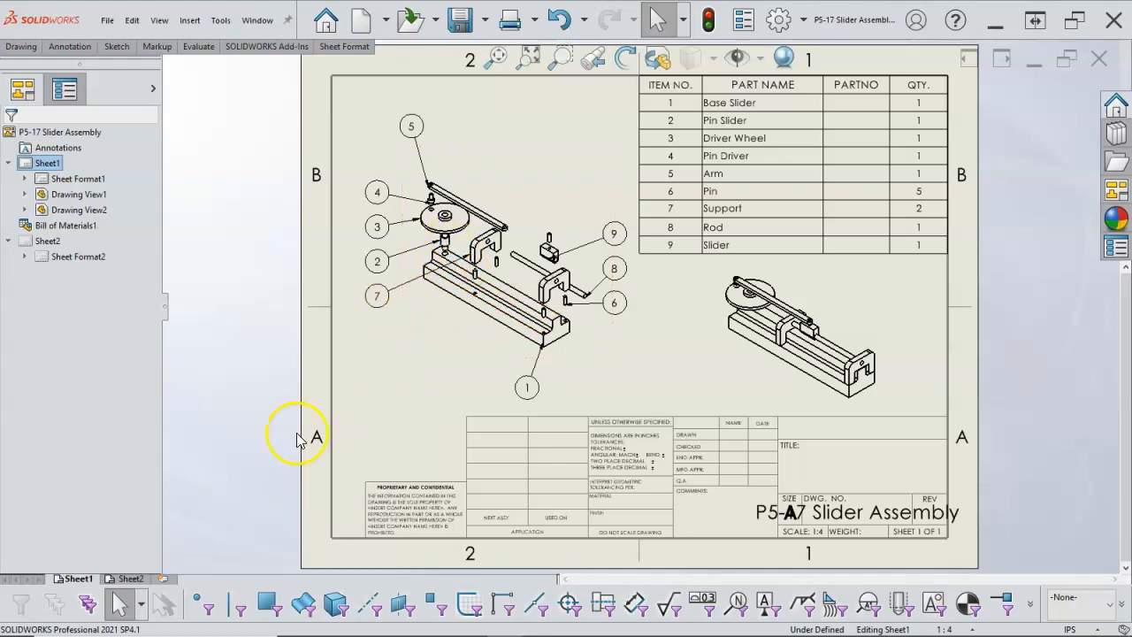
click(128, 580)
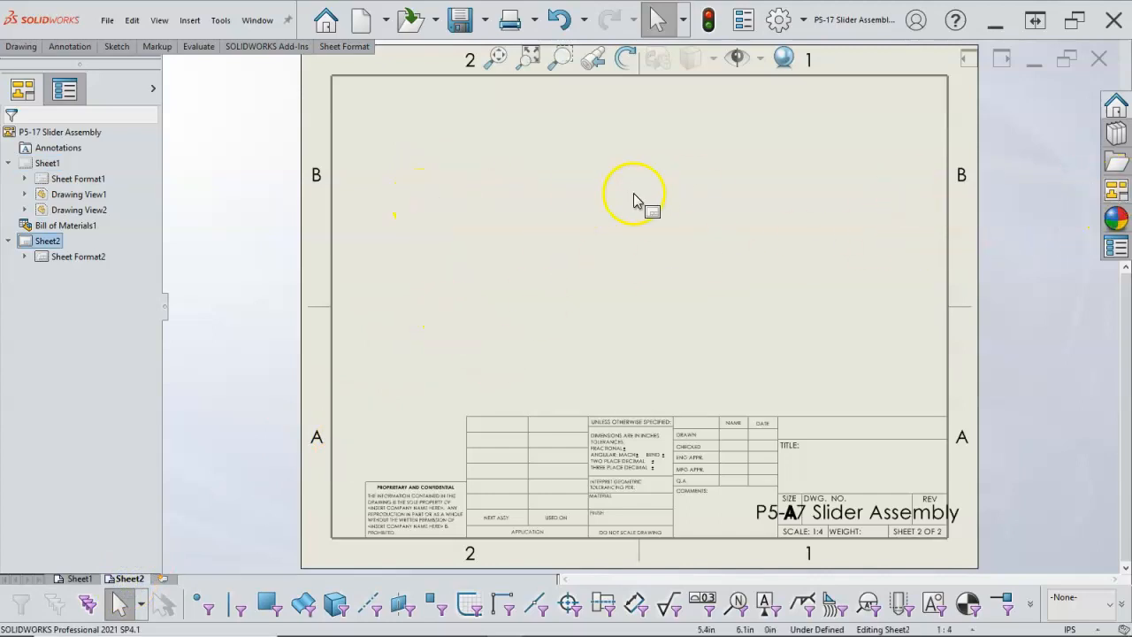
Start a model view on Sheet2 using the part file Base Slider.SLDPRT.
click(53, 46)
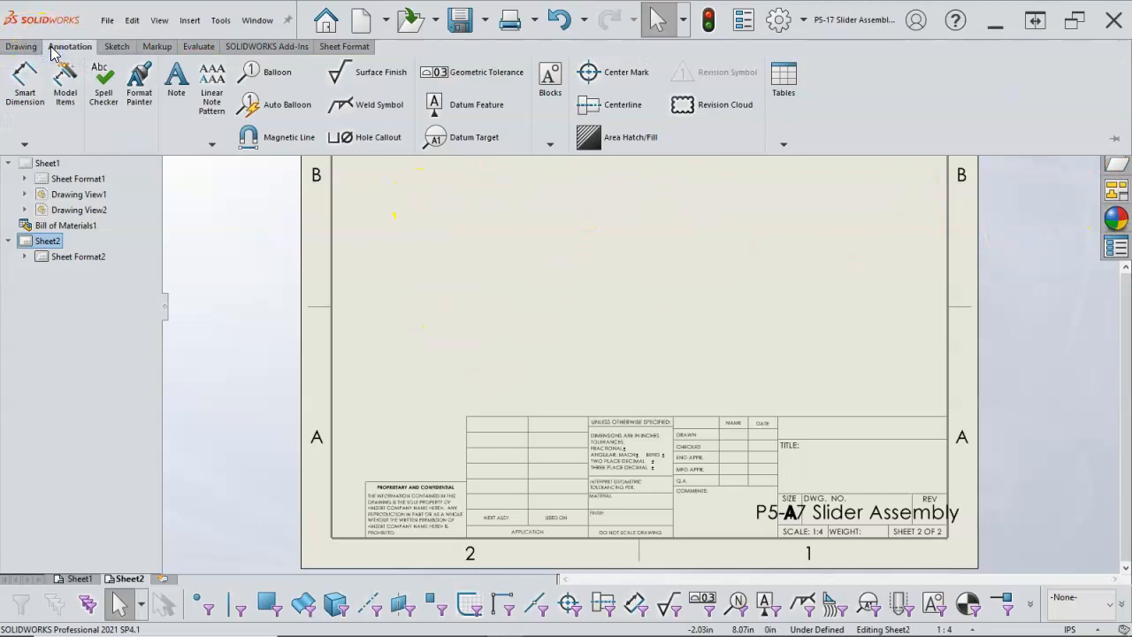
click(22, 46)
click(19, 86)
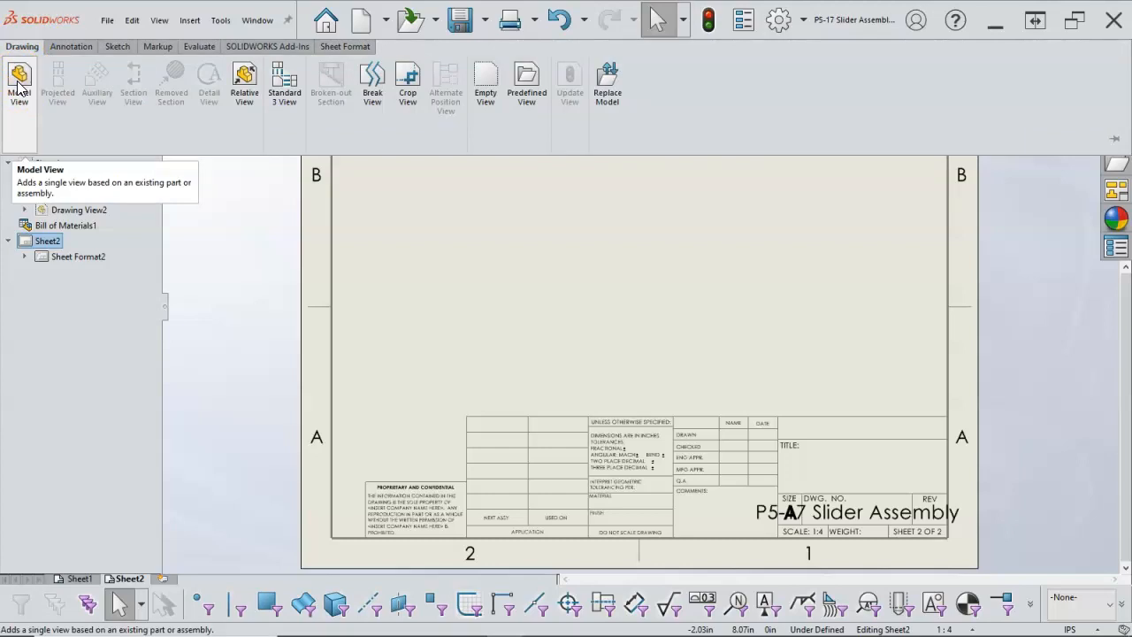
click(19, 87)
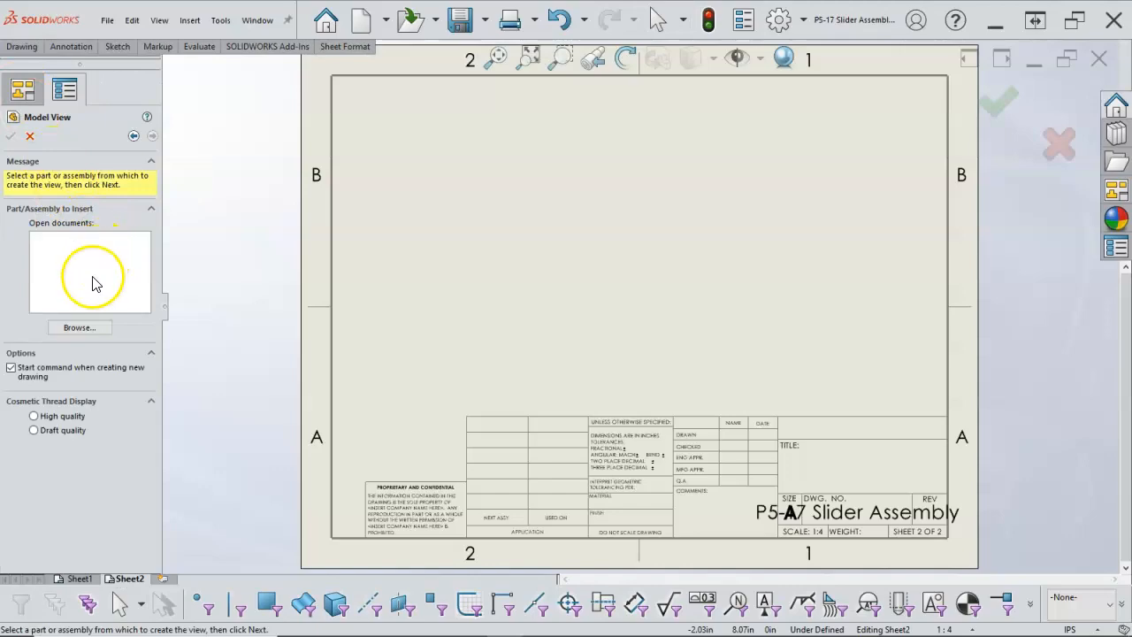
click(80, 328)
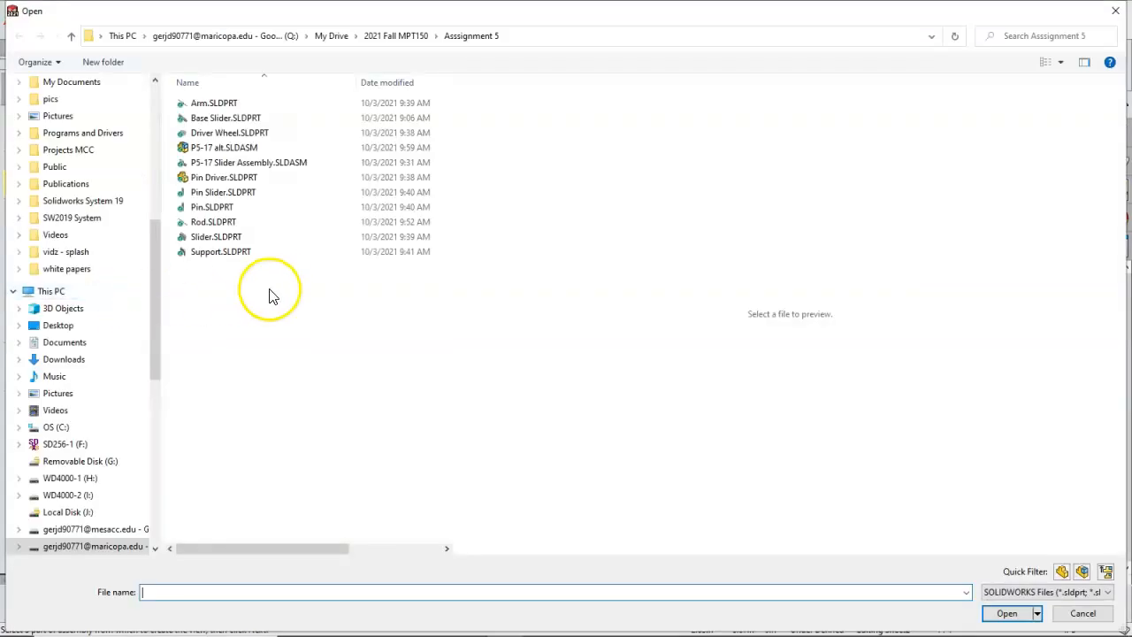
click(223, 121)
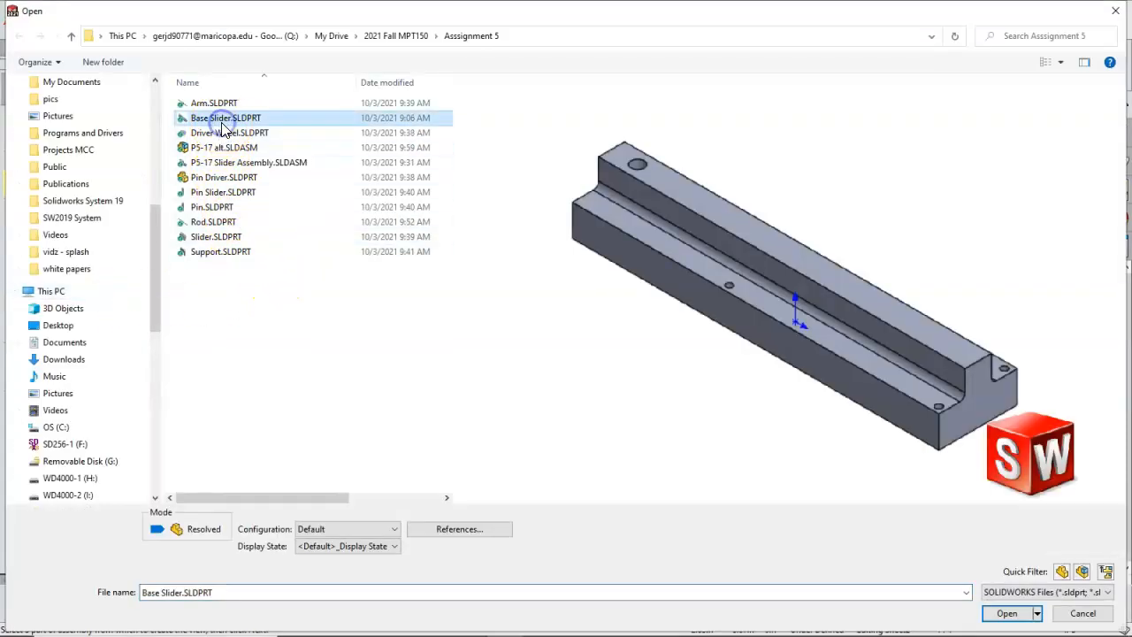
click(1007, 613)
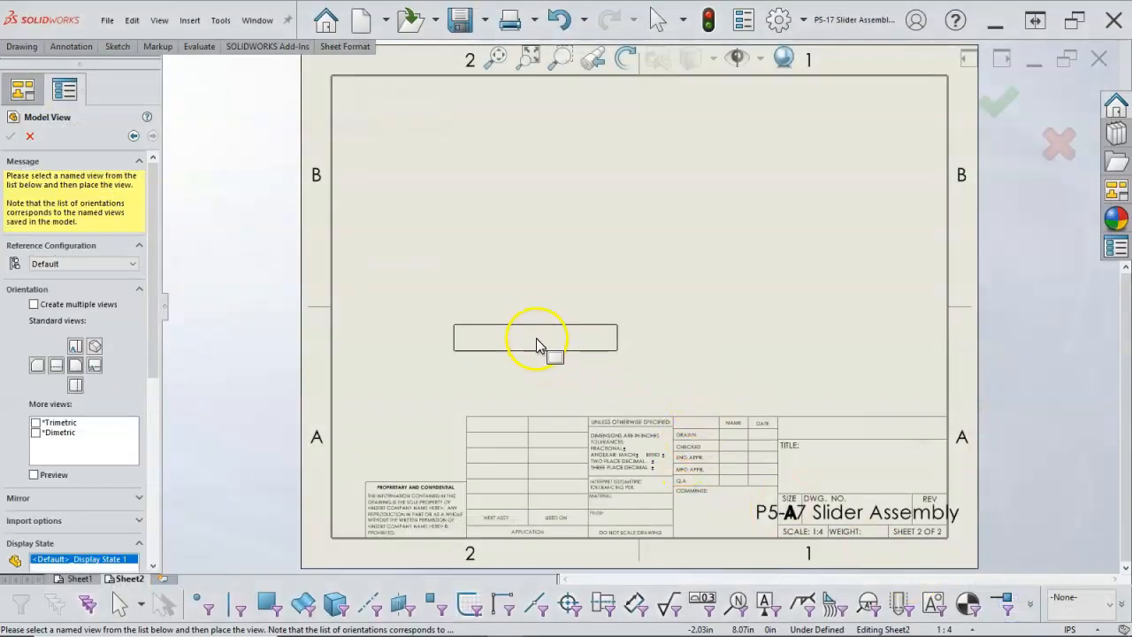
Create multiple views of the base slider at once: front, top, right and isometric.
click(33, 306)
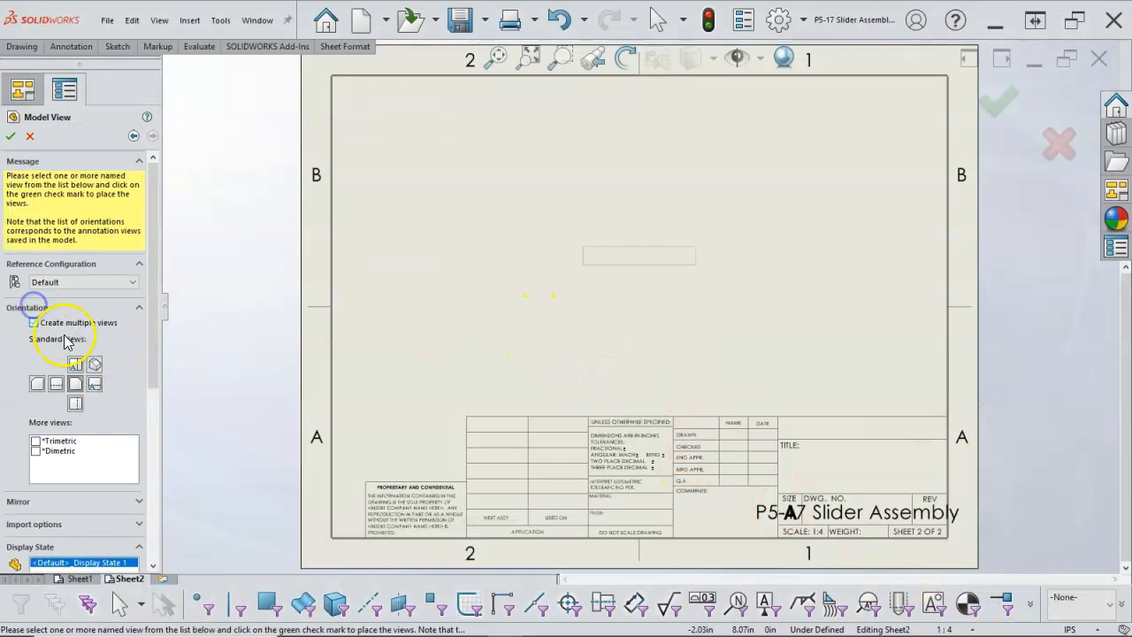
click(75, 364)
click(92, 365)
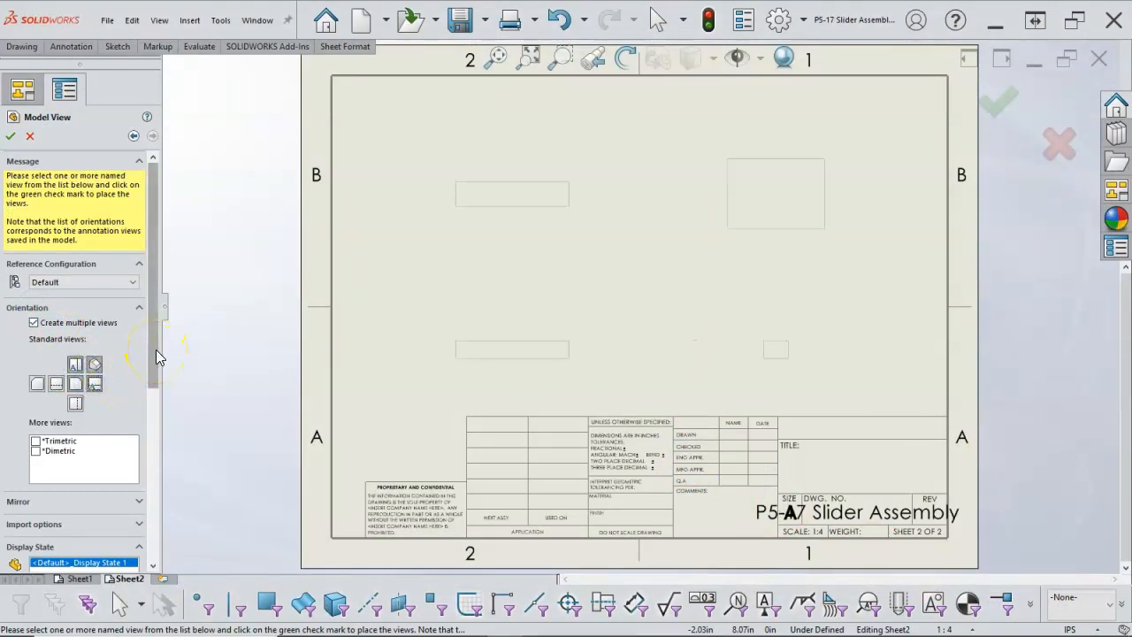
click(12, 137)
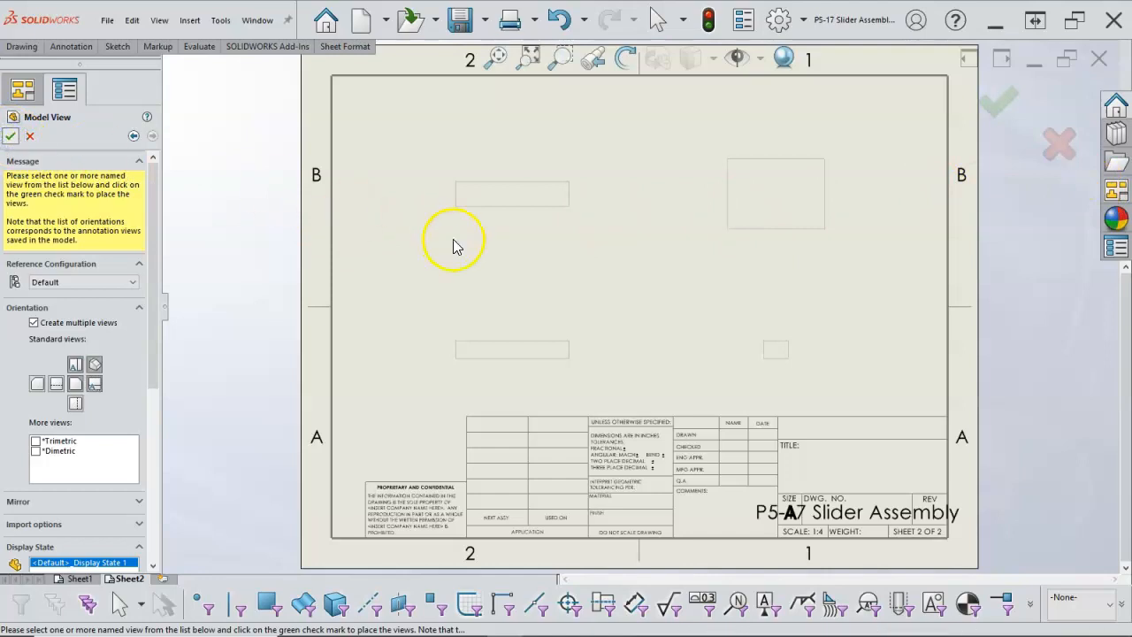
Move the front view up and right with its aligned views, and the isometric view toward the sheet's upper right corner.
drag(584, 334, 632, 297)
click(826, 216)
mouse_move(867, 232)
mouse_down()
mouse_move(859, 203)
mouse_move(878, 177)
mouse_up()
click(850, 252)
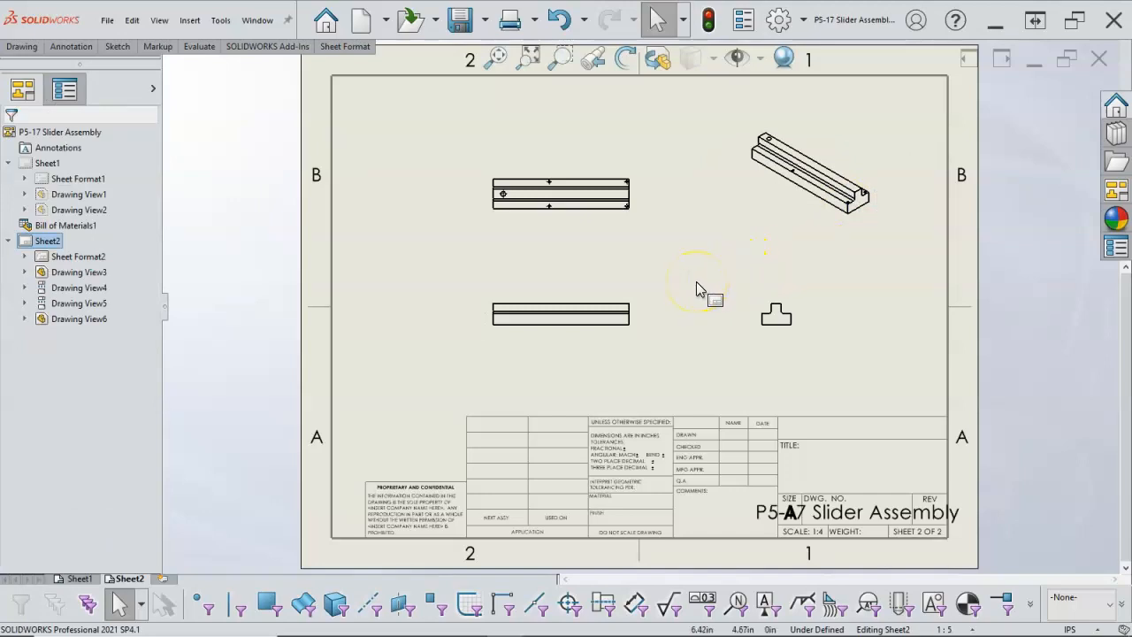
drag(614, 311, 598, 290)
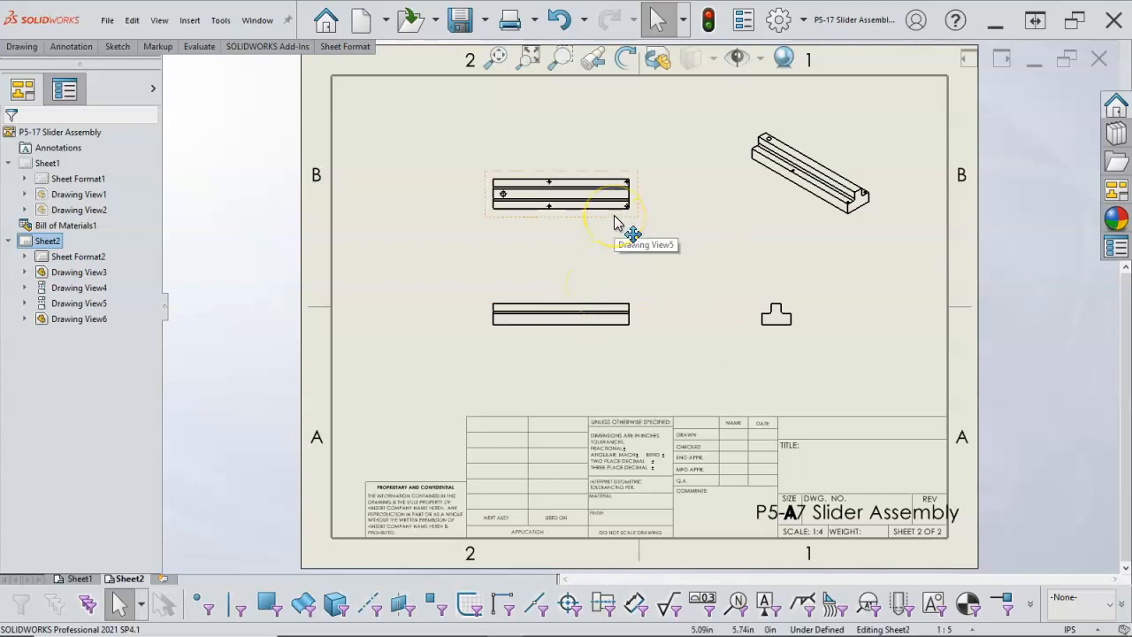
drag(782, 332, 736, 318)
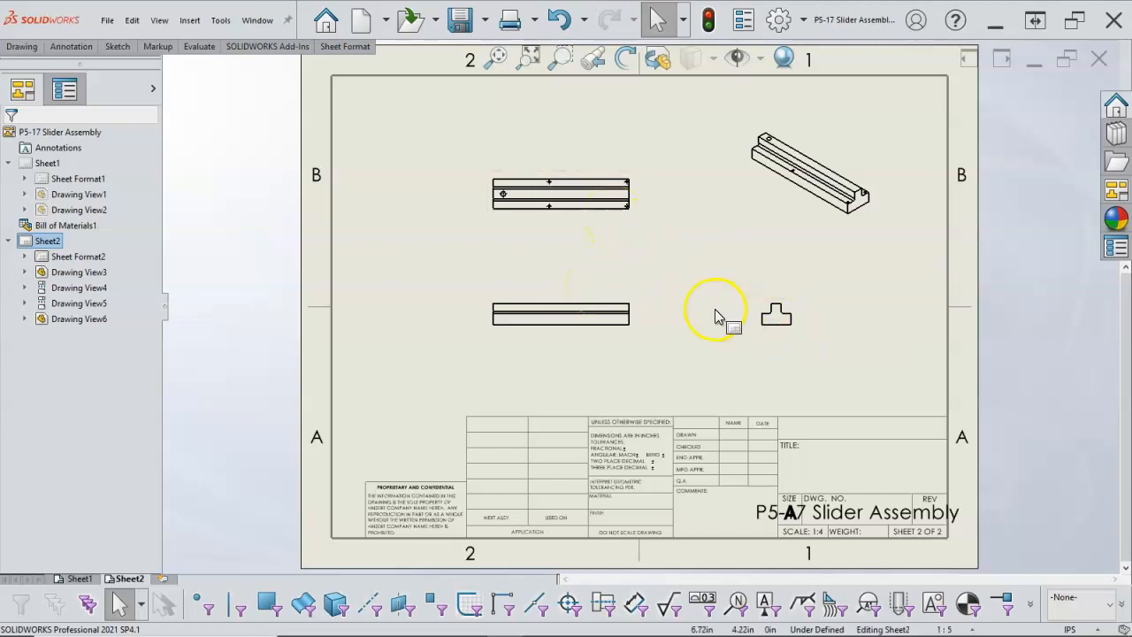
Change the base slider's front view to the Top orientation and accept the update of its dependent views.
click(556, 299)
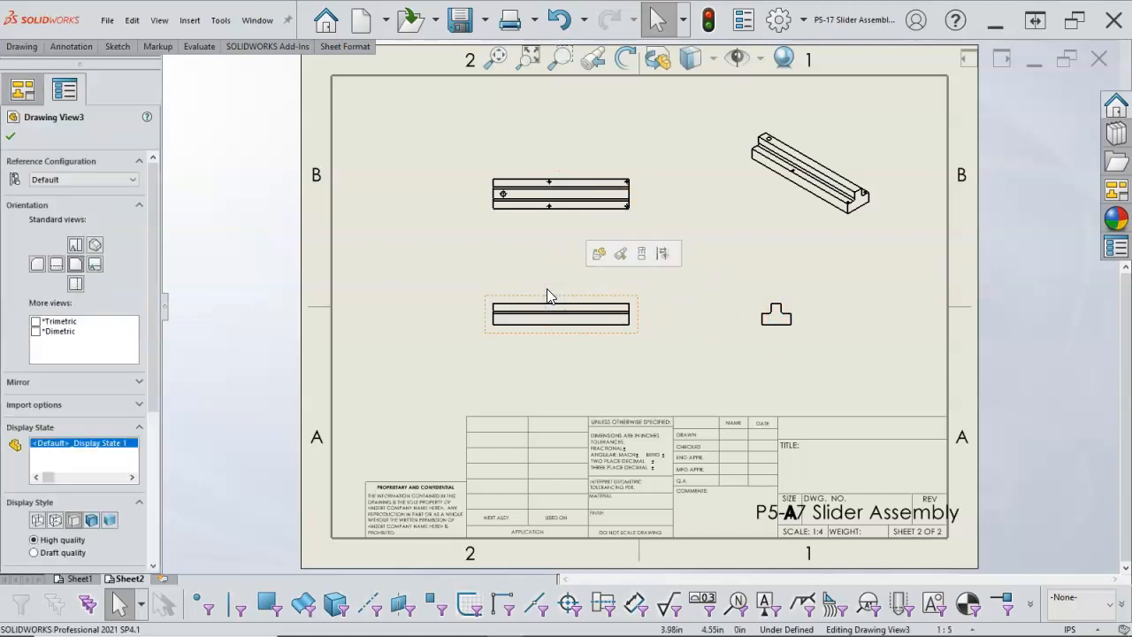
click(75, 245)
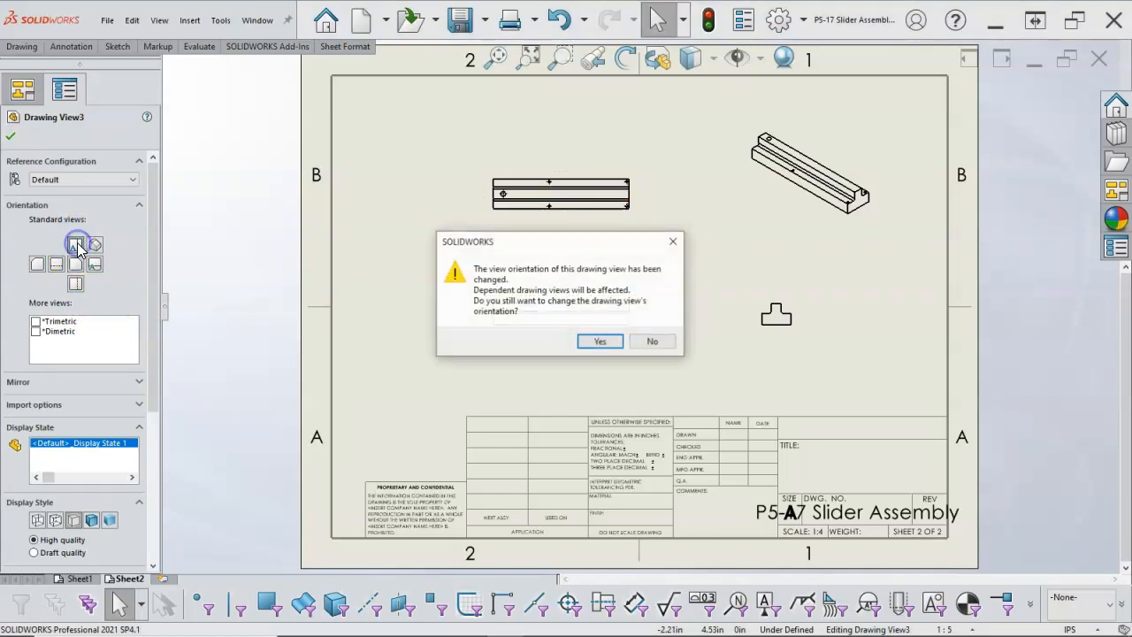
click(588, 342)
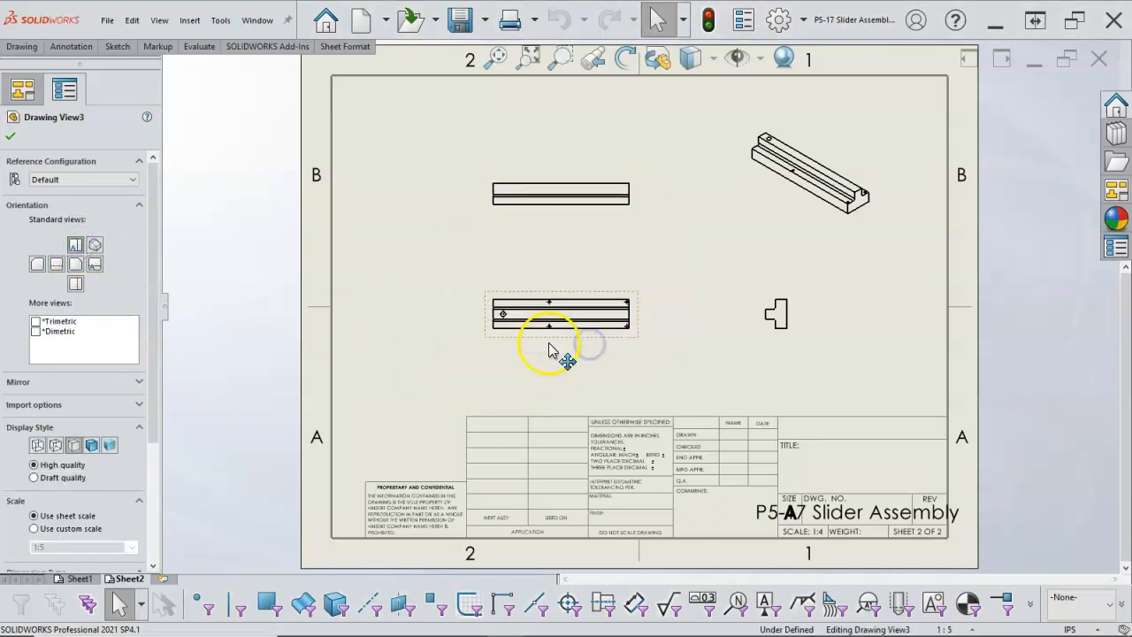
Delete the projected view above the base slider's main view.
click(637, 199)
key(Delete)
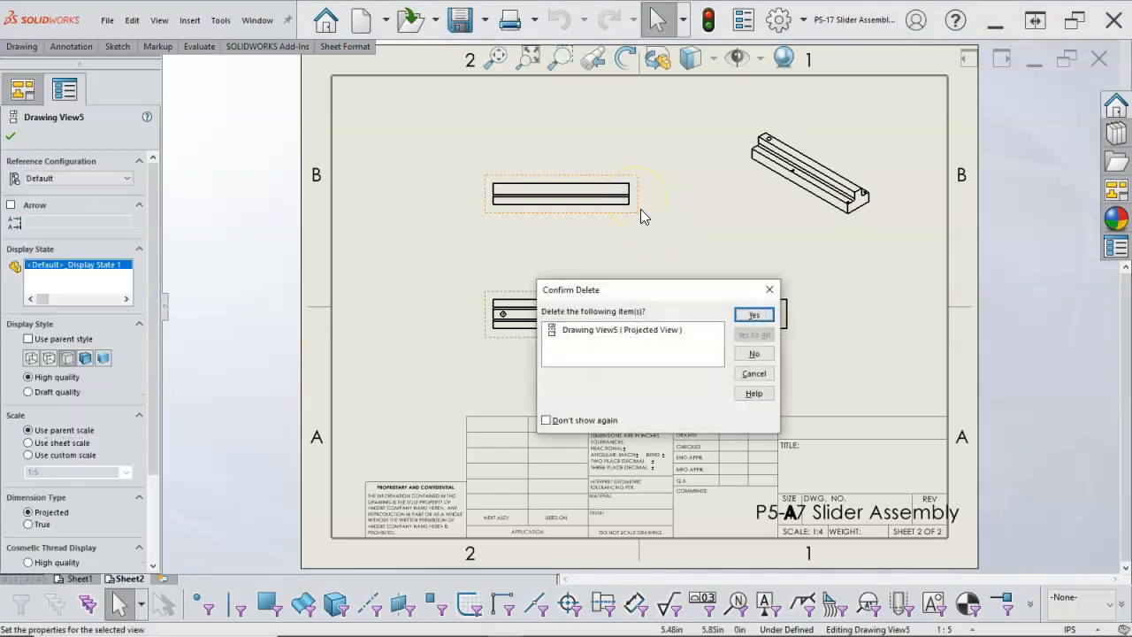
click(753, 315)
Move the main view slightly up and left with its aligned side view, and the isometric view closer to the sheet's upper right corner.
drag(619, 285, 607, 262)
click(664, 312)
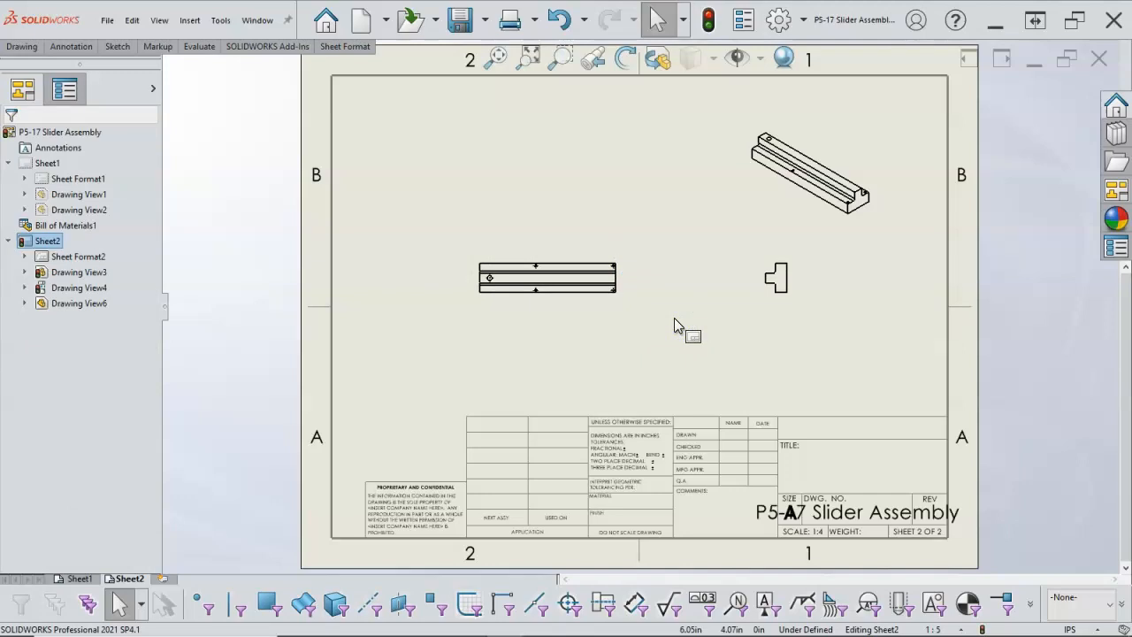
drag(832, 228, 874, 203)
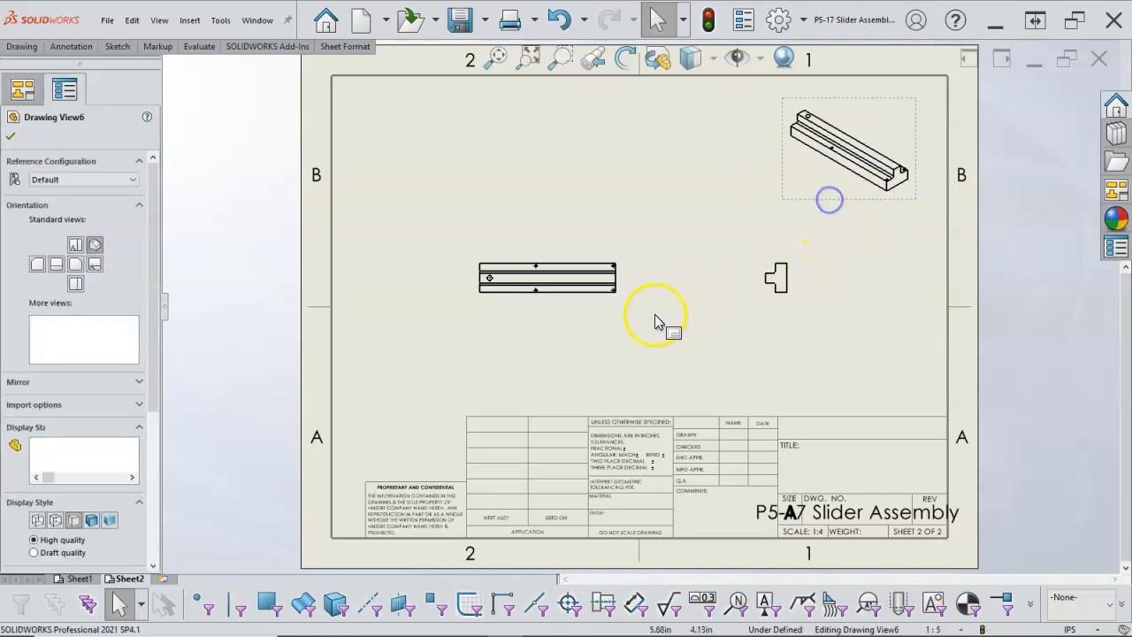
drag(592, 306, 586, 325)
click(706, 383)
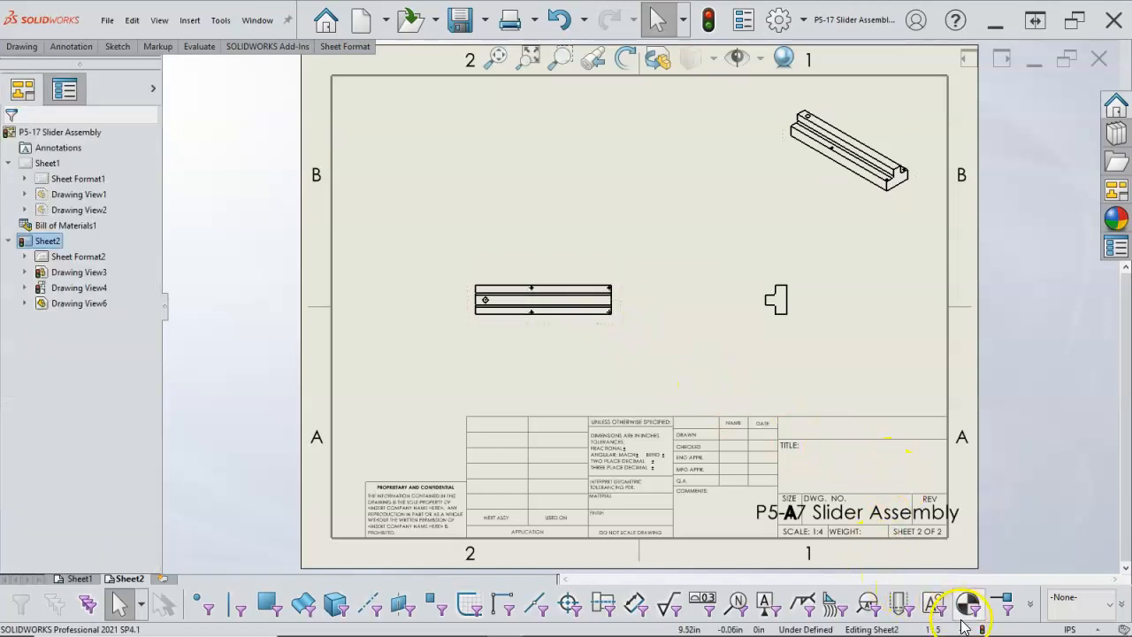
Set Sheet2's scale to 1:2 and space out the enlarged side view and main view.
click(933, 629)
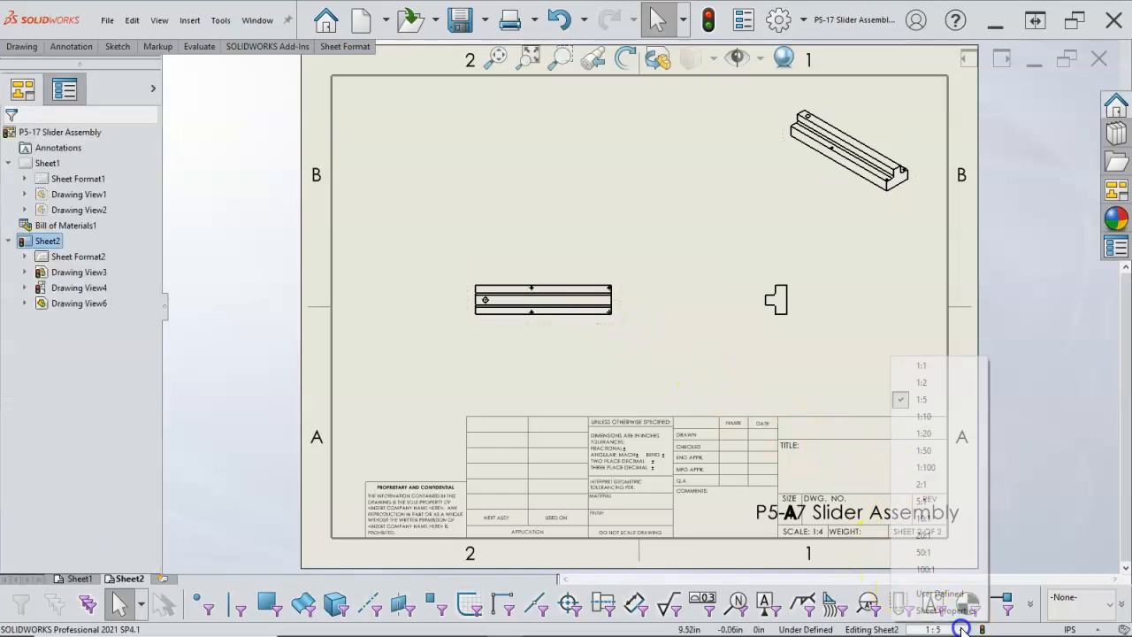
click(920, 387)
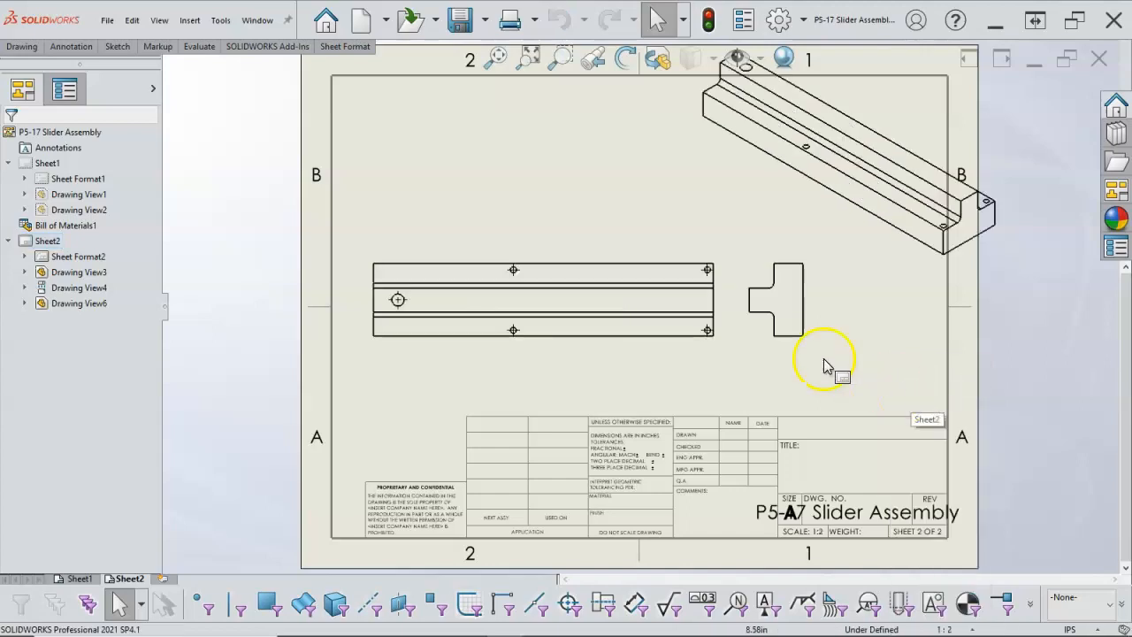
drag(809, 343, 892, 347)
mouse_move(650, 340)
mouse_down()
mouse_move(607, 354)
mouse_move(637, 357)
mouse_up()
Give the isometric view a custom scale of 1:5 and move it into the sheet's upper right corner.
click(734, 230)
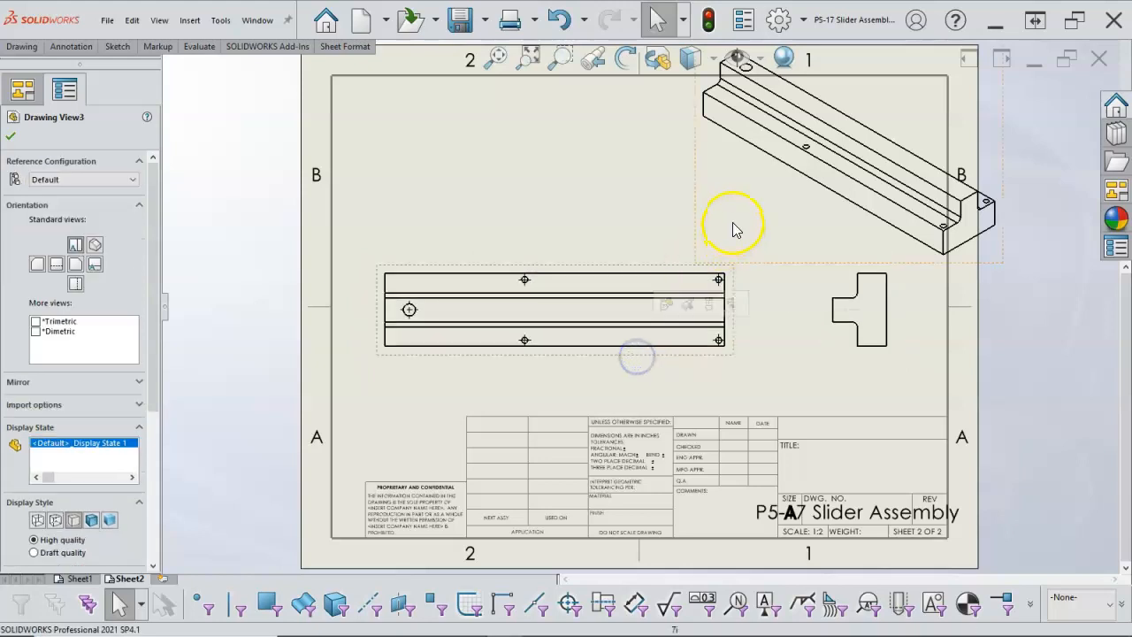
click(699, 209)
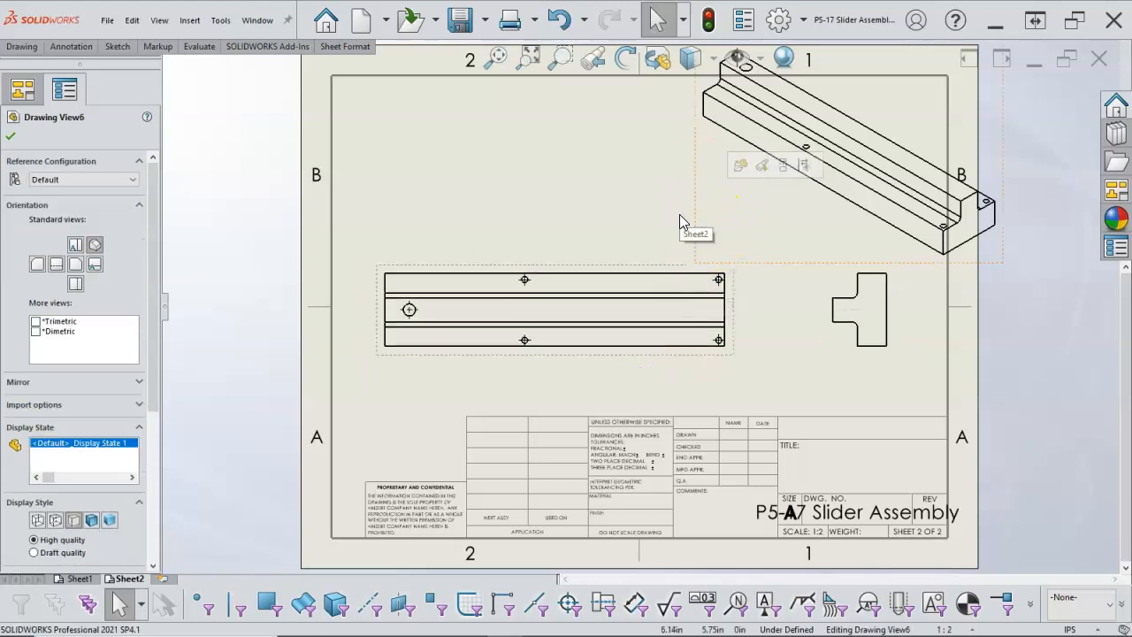
click(692, 209)
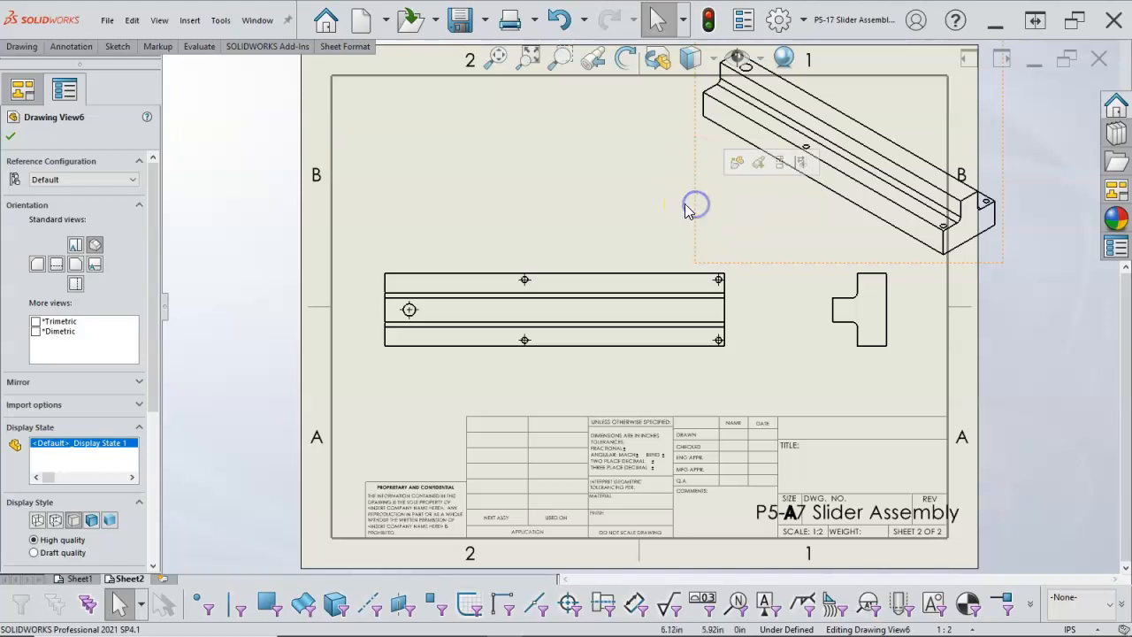
drag(155, 358, 160, 473)
click(55, 404)
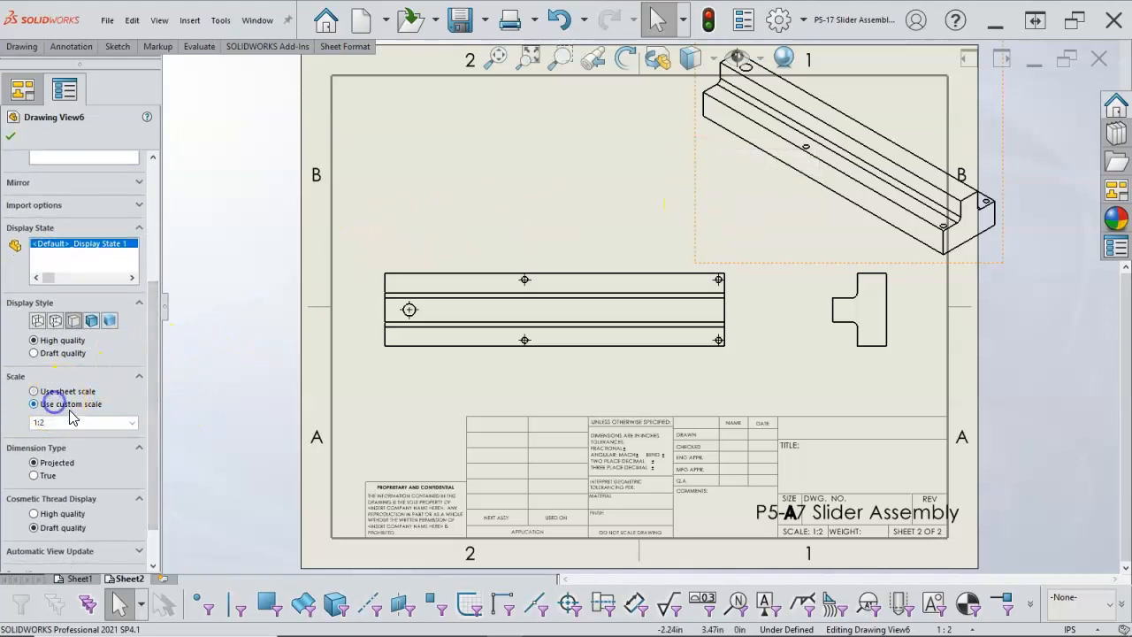
click(132, 423)
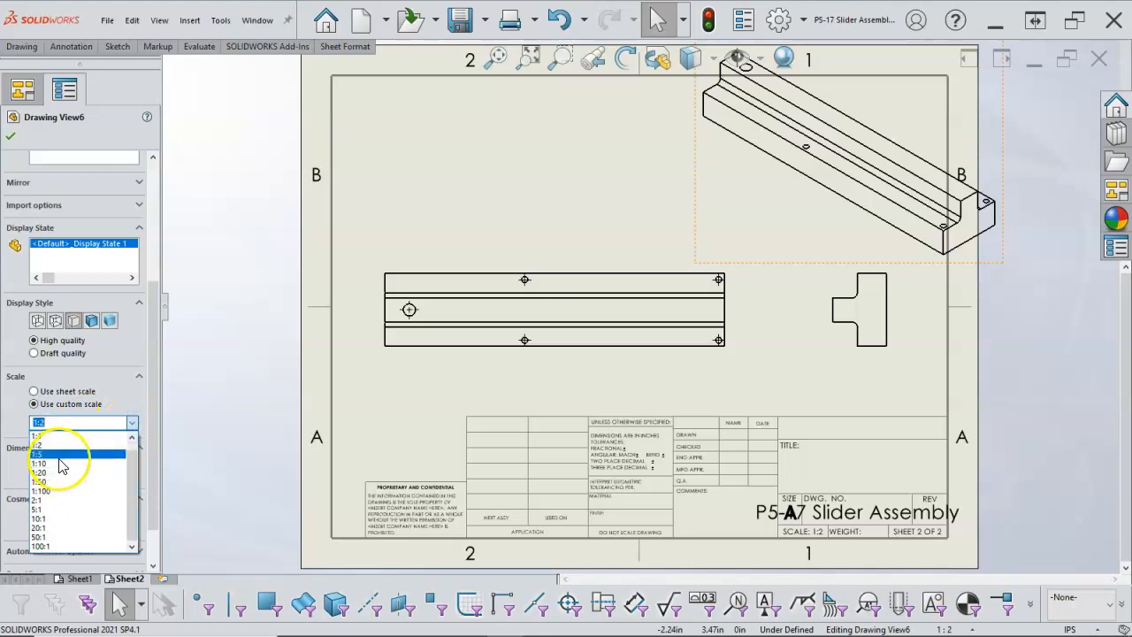
click(59, 457)
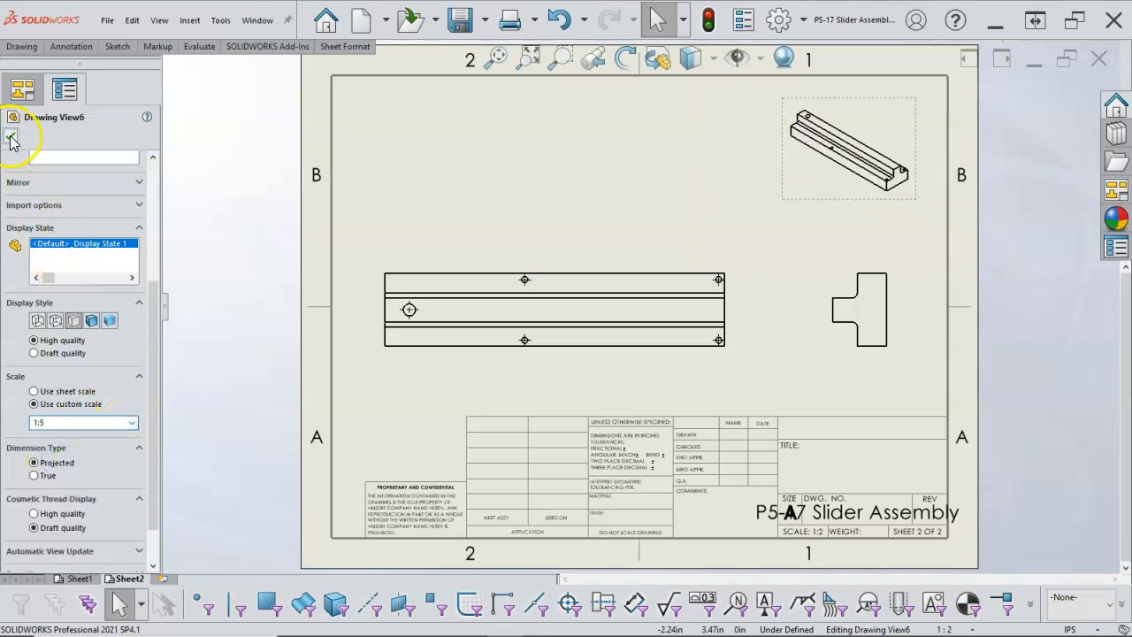
click(10, 138)
drag(808, 204, 826, 186)
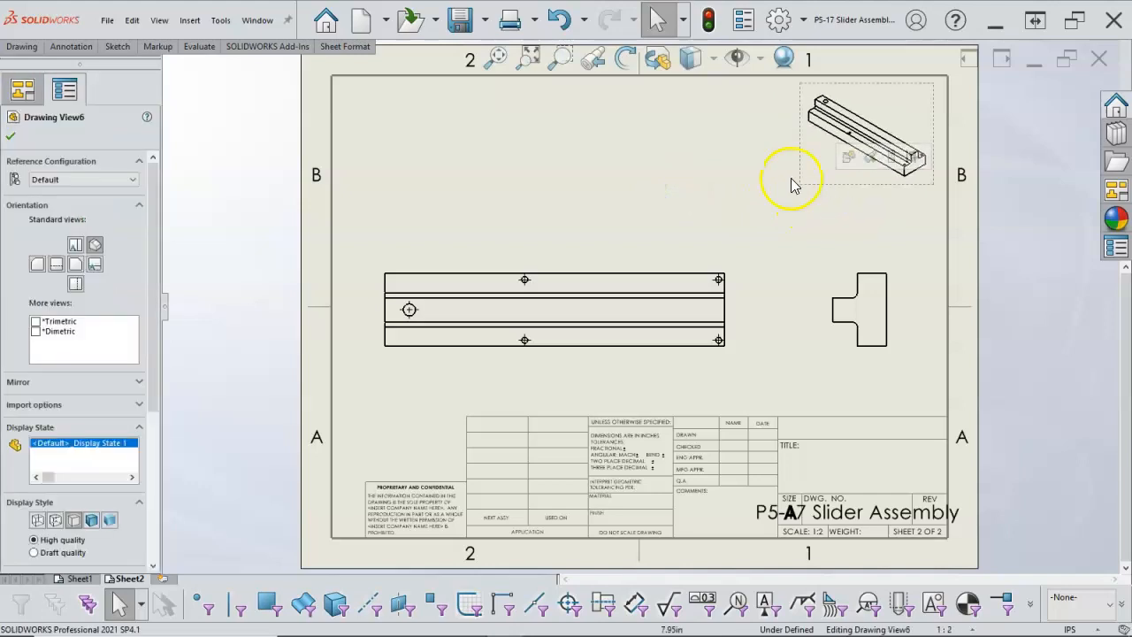
click(646, 171)
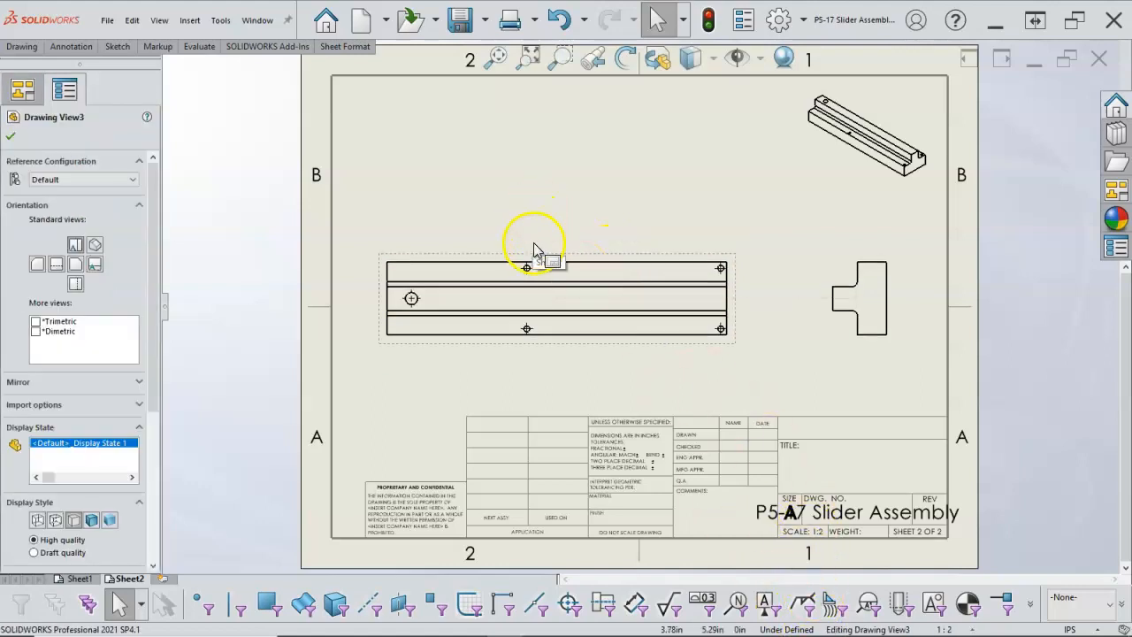
Add a third sheet to the drawing, review Sheet1 and Sheet2, and make Sheet3 the active sheet.
click(163, 579)
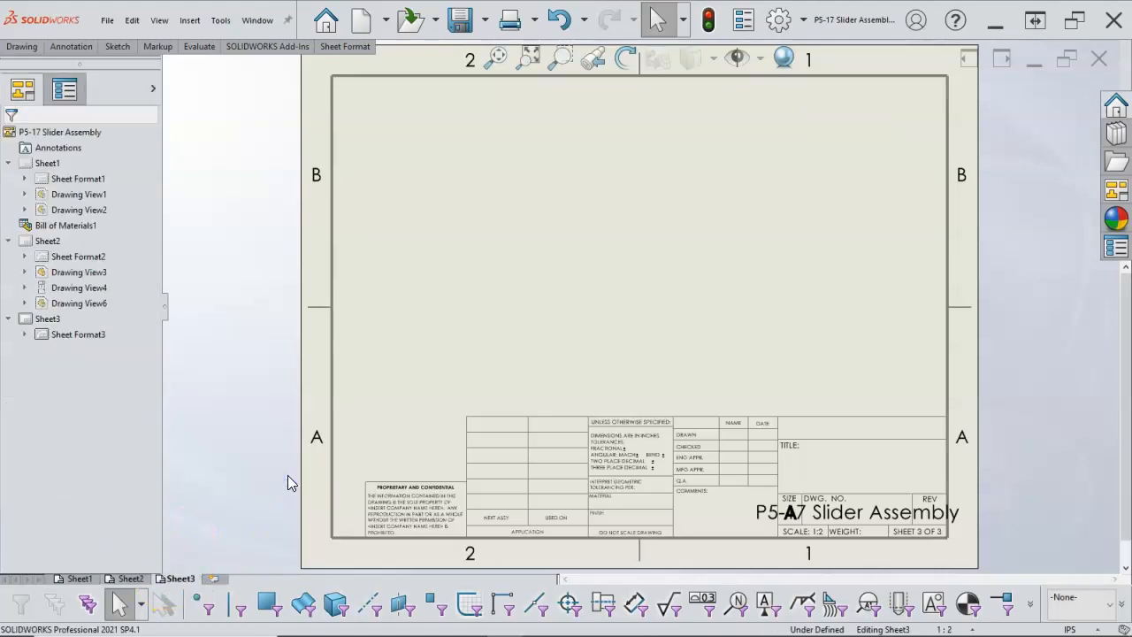
click(73, 580)
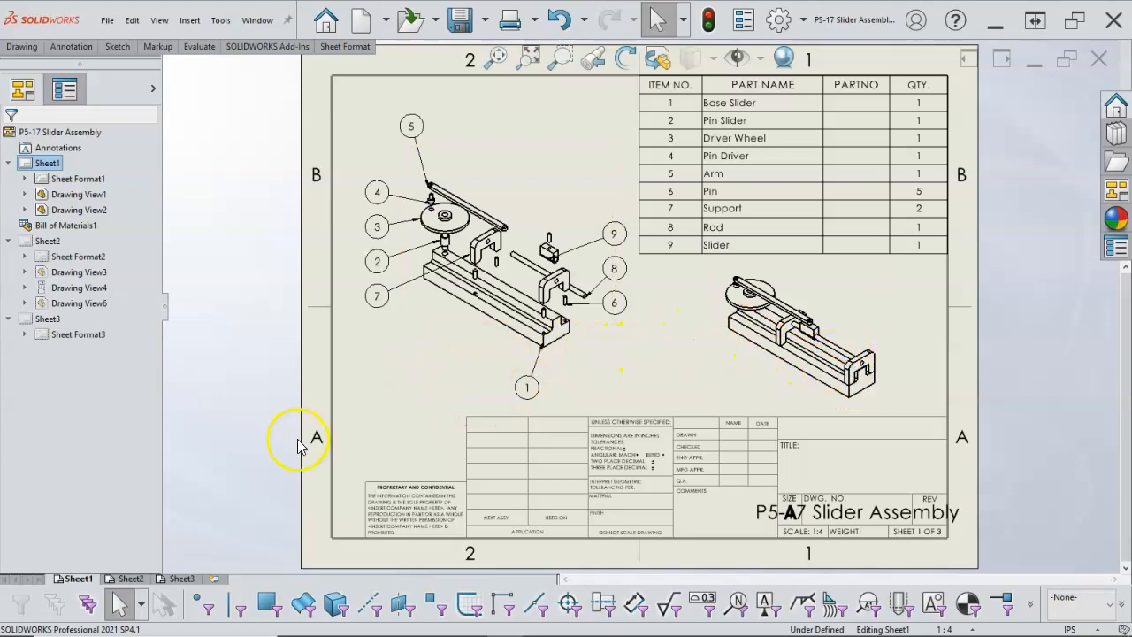
click(130, 579)
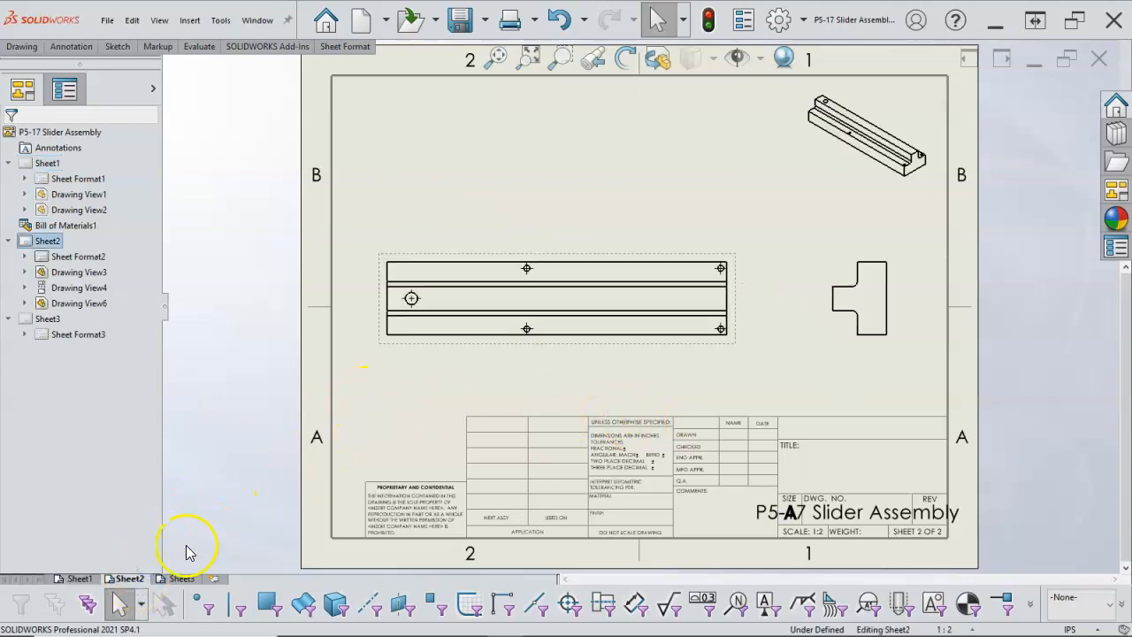
click(183, 578)
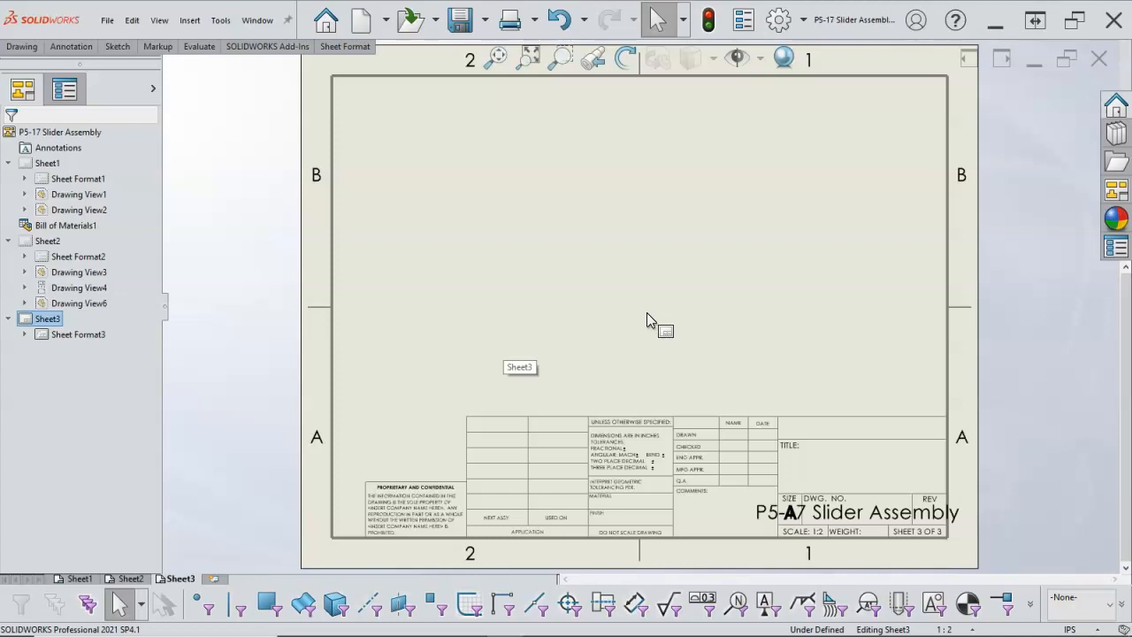
click(597, 302)
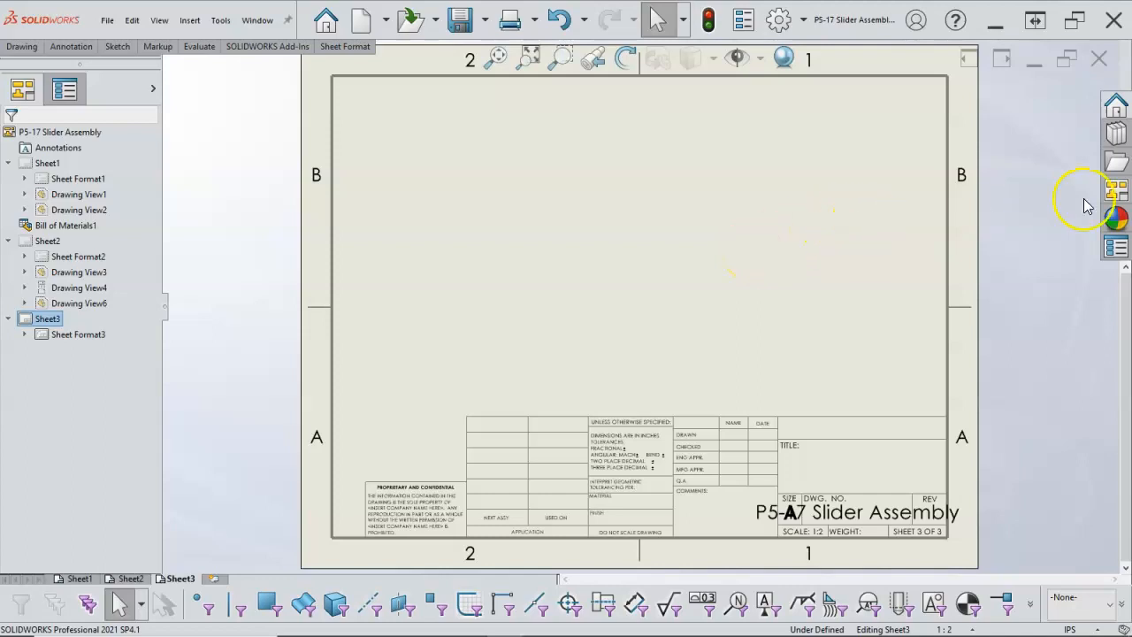
Load the part file Pin Slider.SLDPRT into the View Palette for Sheet3.
click(1117, 190)
click(1000, 68)
click(1016, 69)
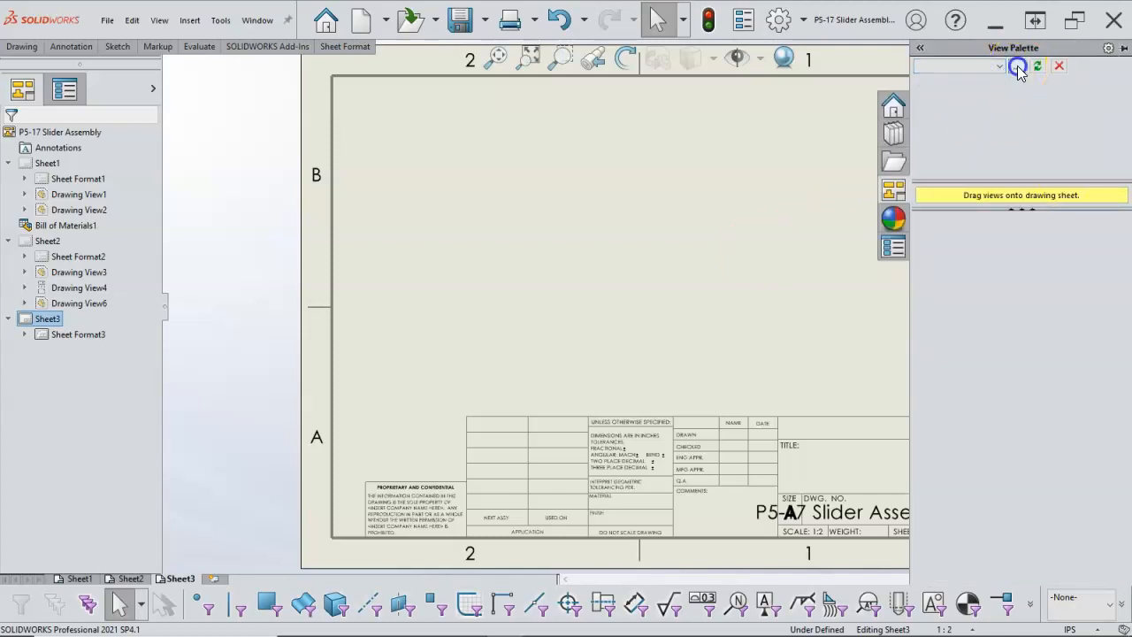
click(1017, 68)
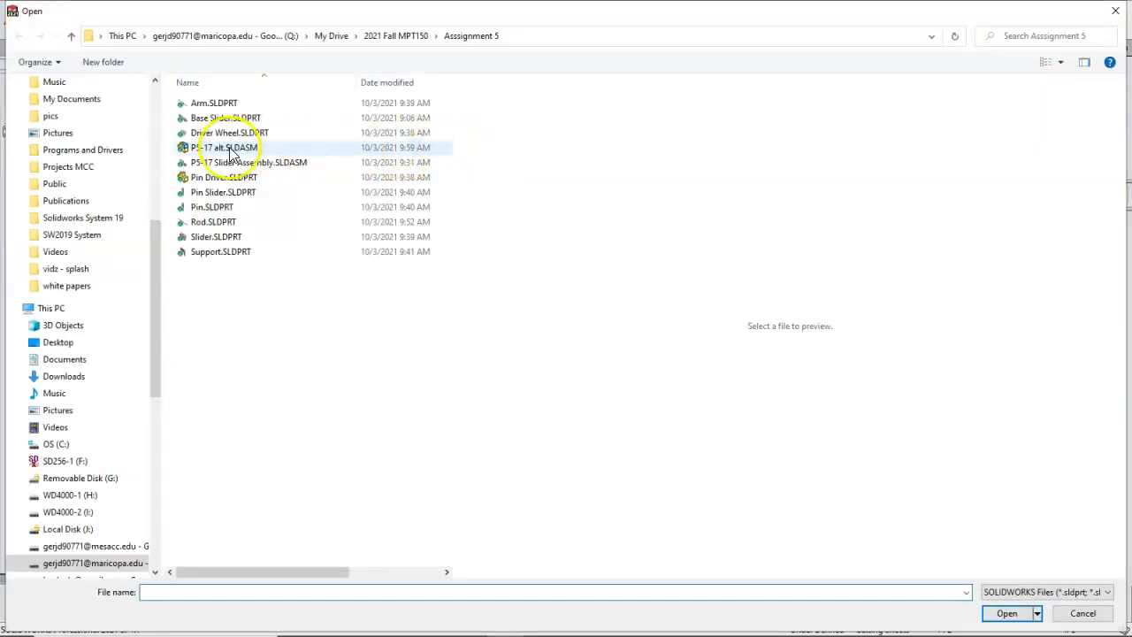
click(228, 196)
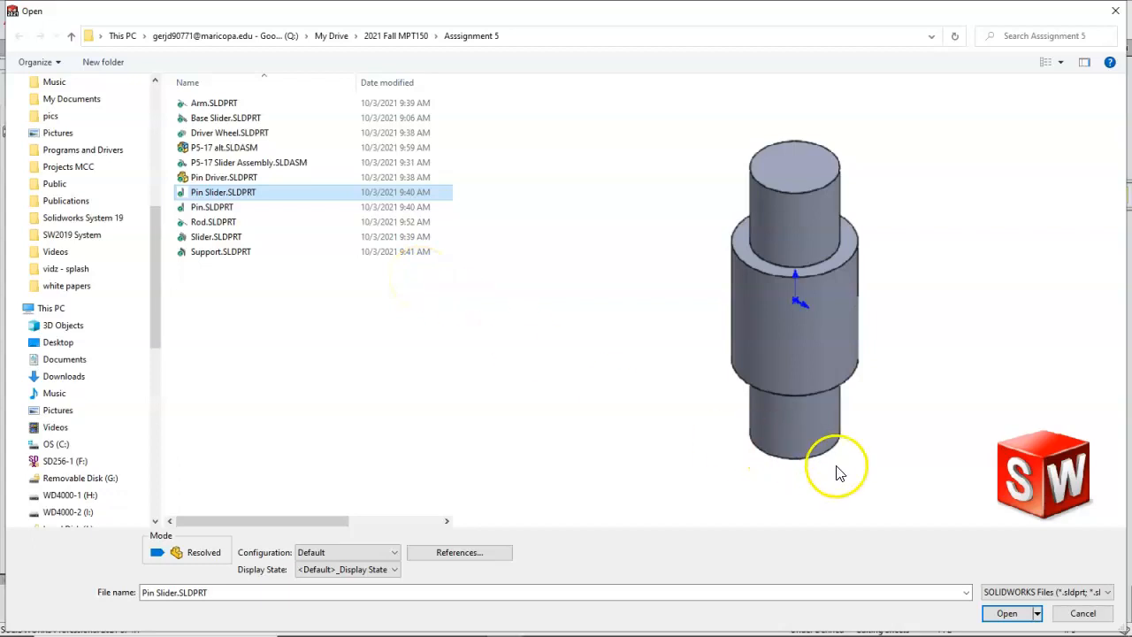
click(1006, 619)
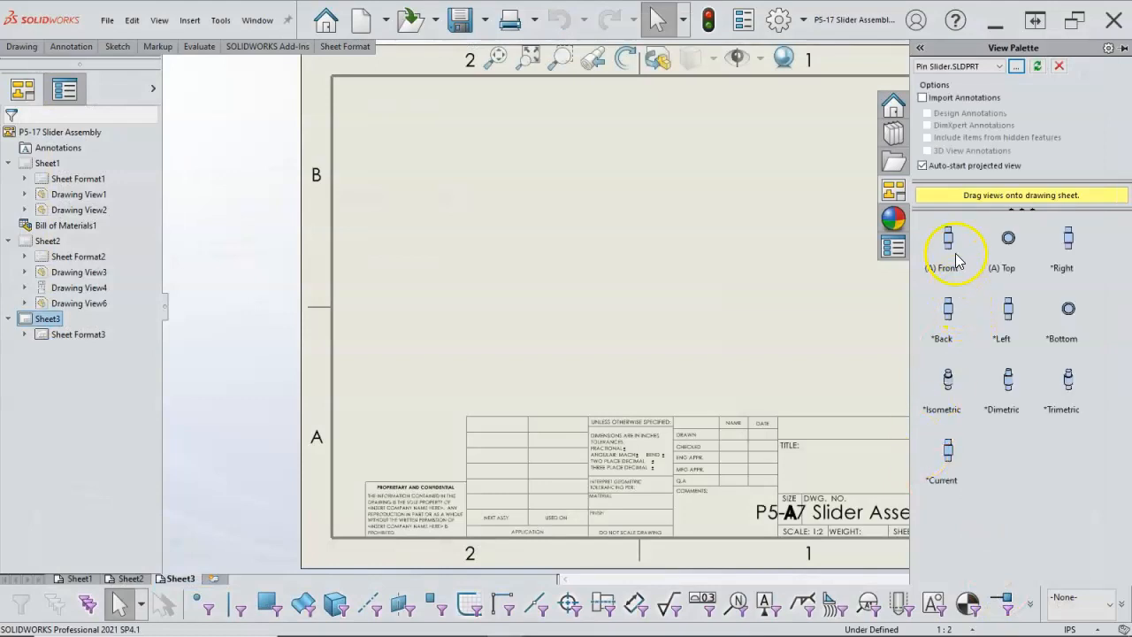
Place the pin slider's top view on Sheet3 and project a side view and an isometric view from it.
drag(1012, 252, 523, 293)
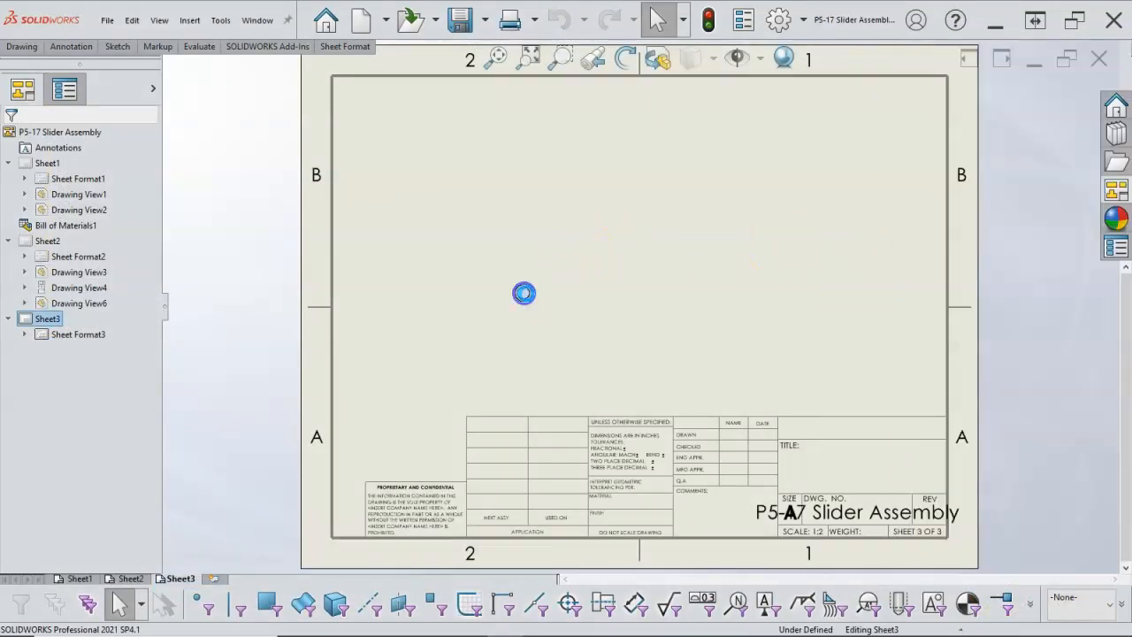
click(674, 303)
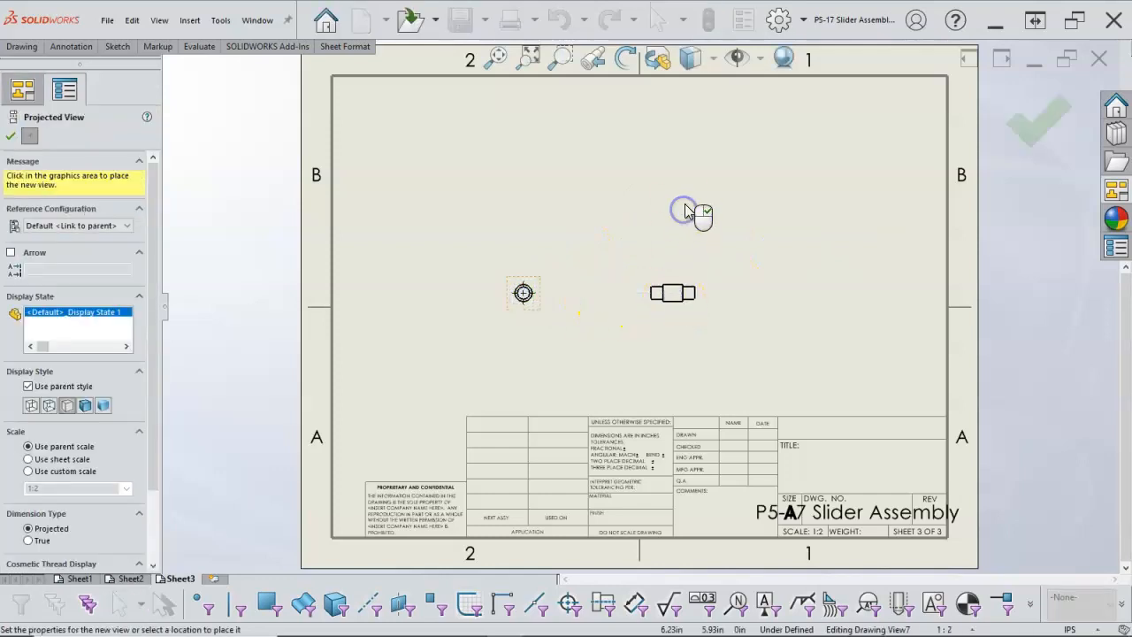
click(691, 194)
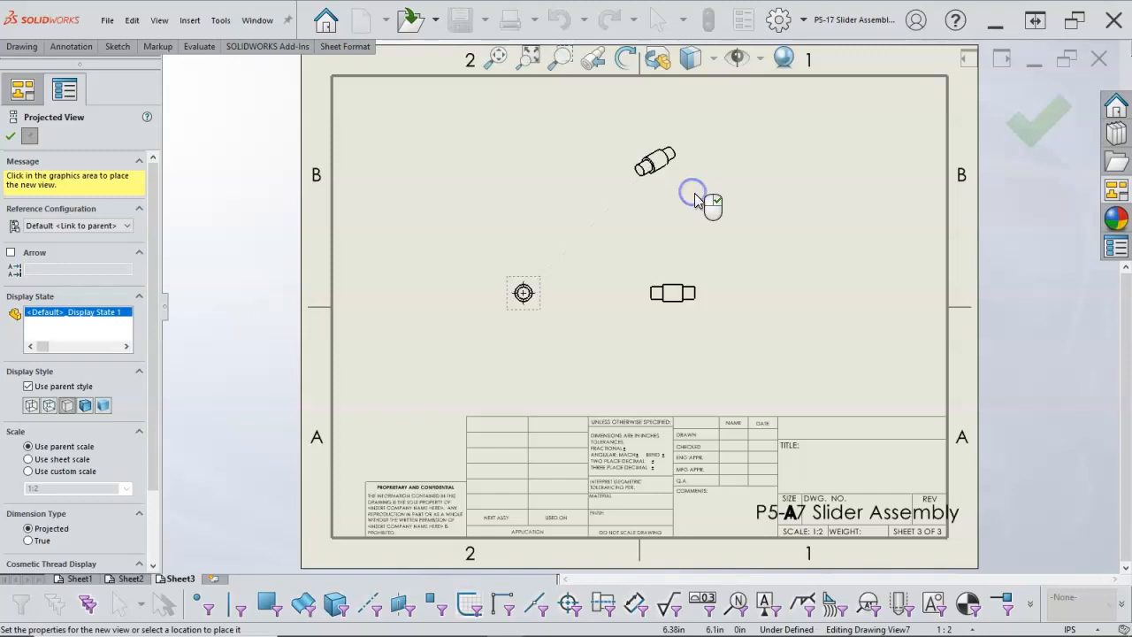
right_click(788, 186)
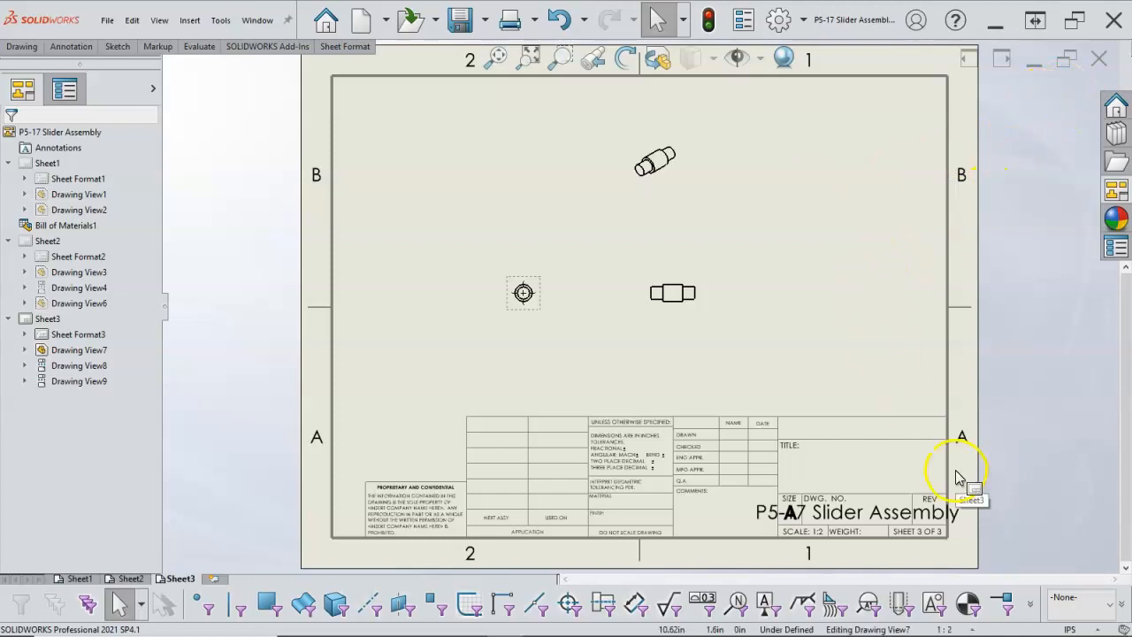
Set Sheet3's scale to 1:1 and rearrange the pin slider views, with the isometric view in the upper right corner.
click(970, 629)
click(938, 367)
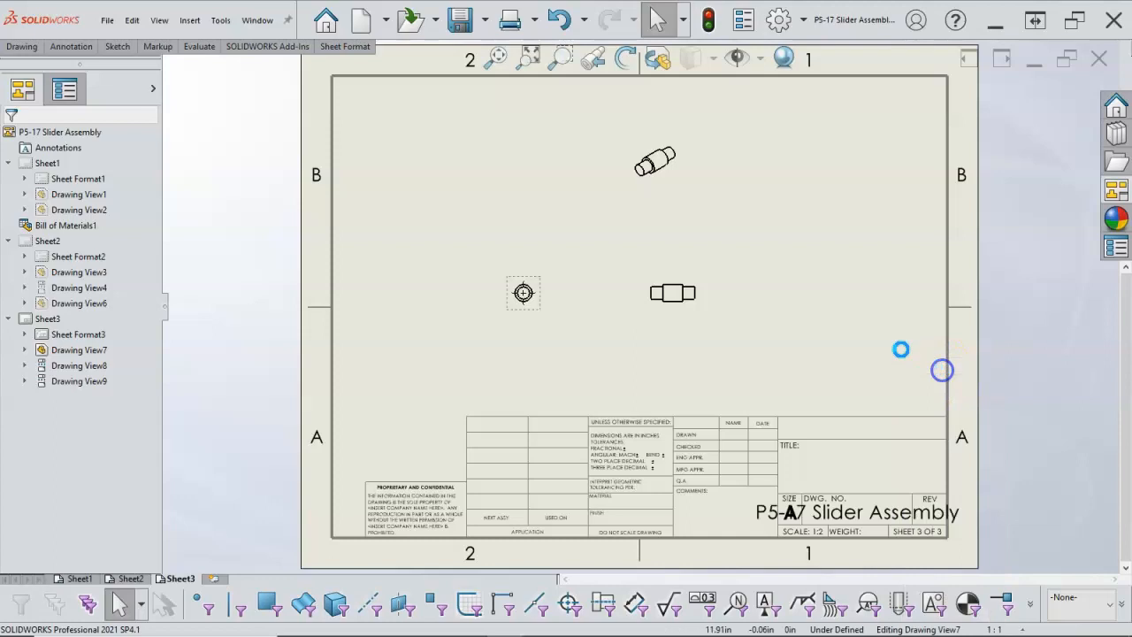
drag(683, 217, 895, 177)
click(695, 304)
drag(690, 321, 726, 325)
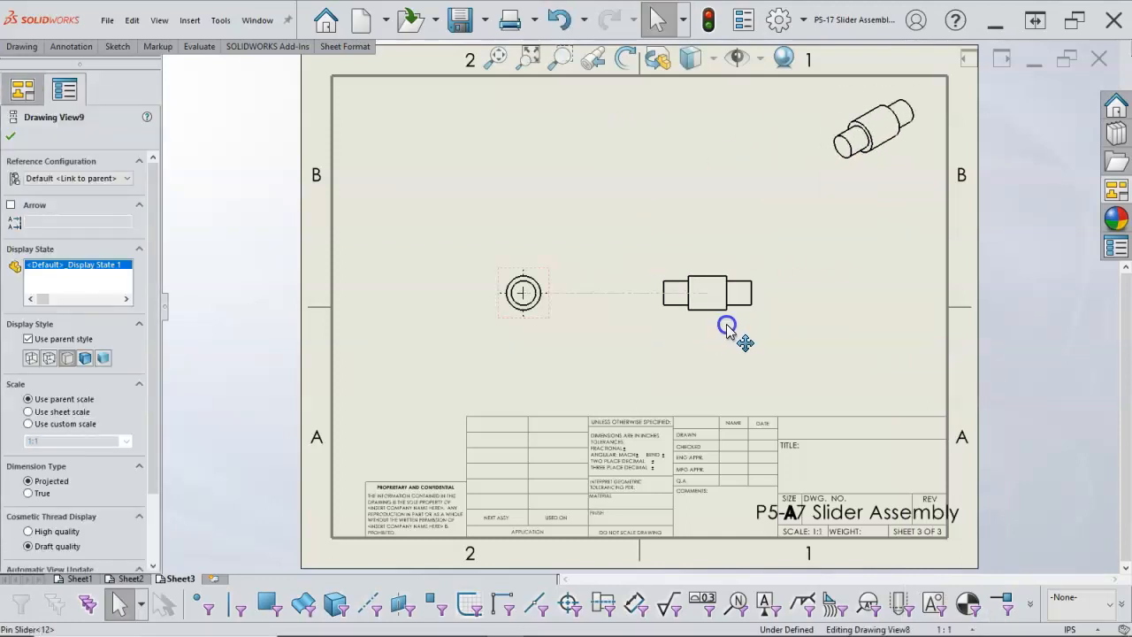
drag(531, 282, 522, 255)
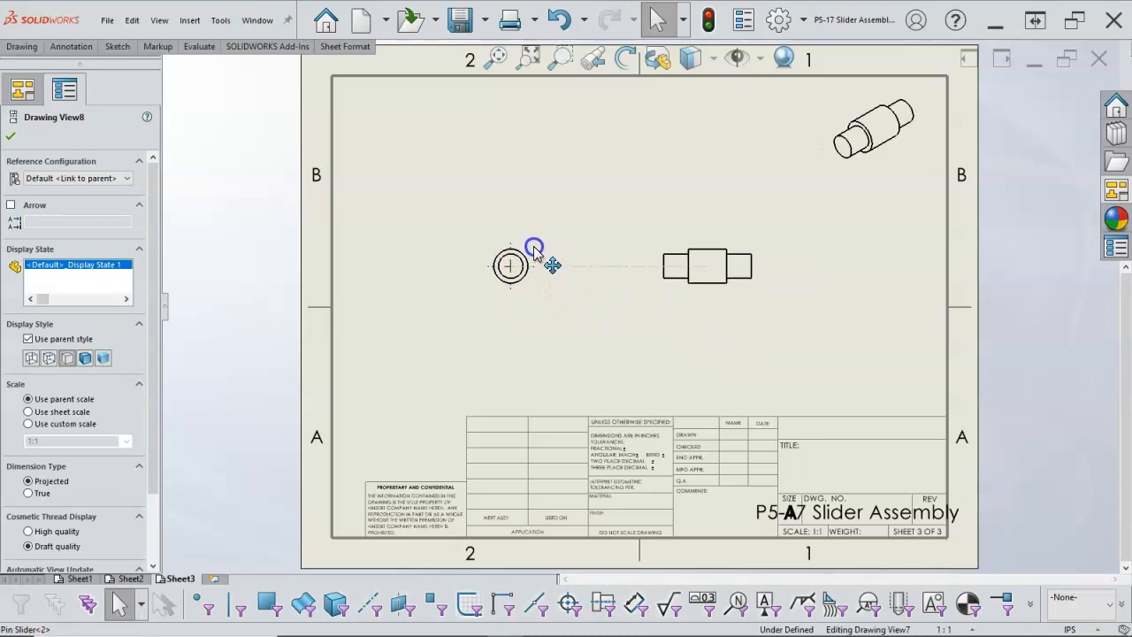
click(607, 333)
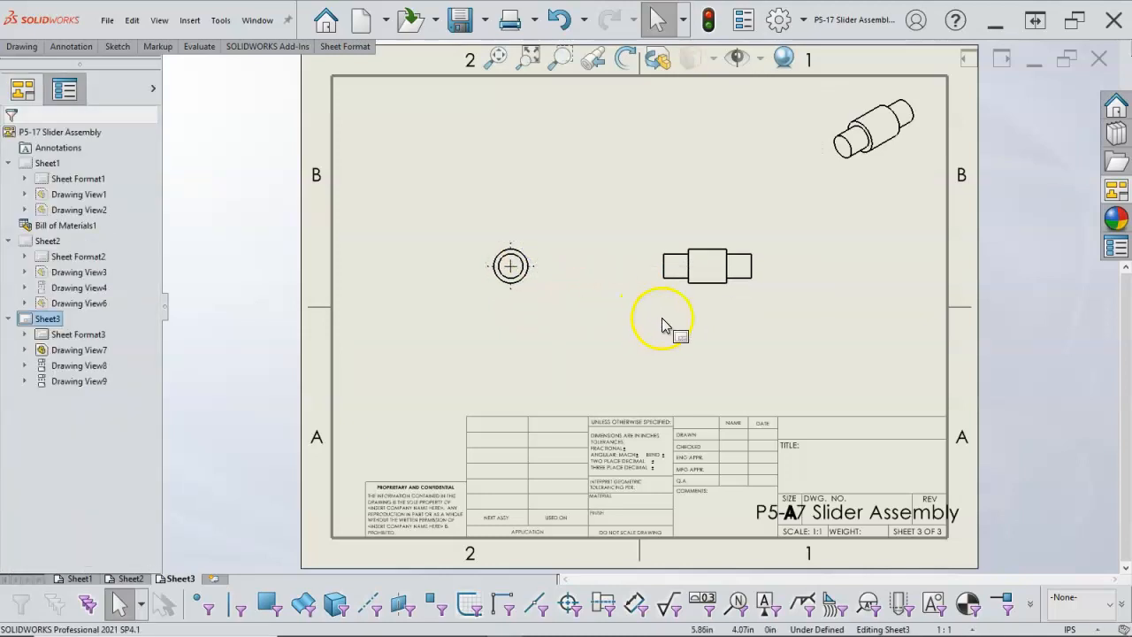
Examine the layer options of the center mark in the pin slider's circular view and the drawing's list of layers.
click(501, 261)
click(133, 411)
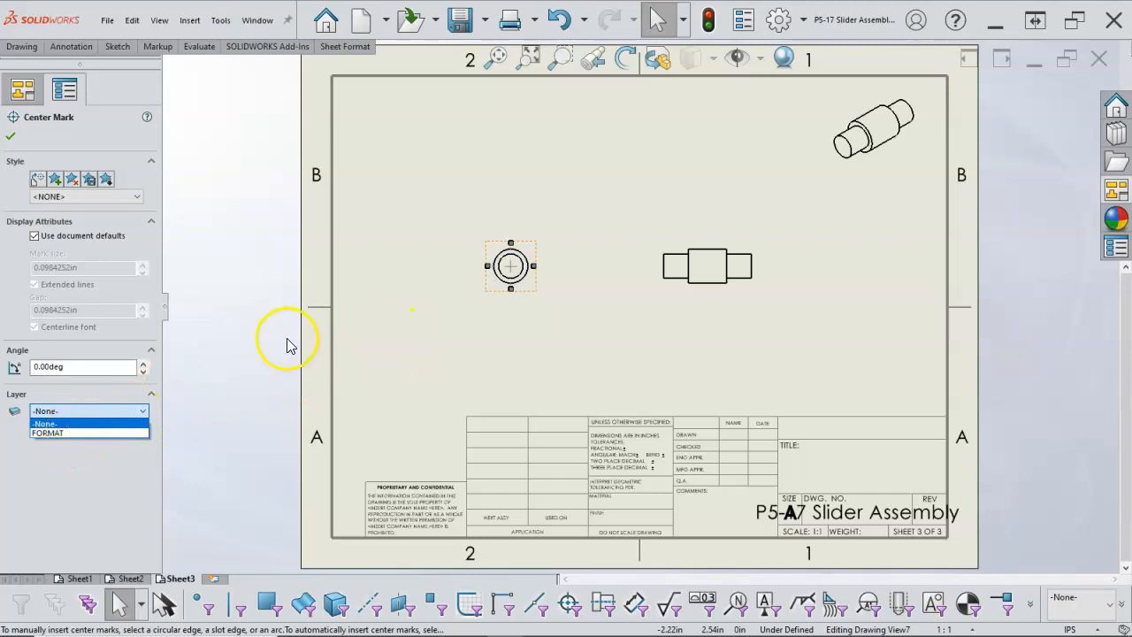
click(412, 346)
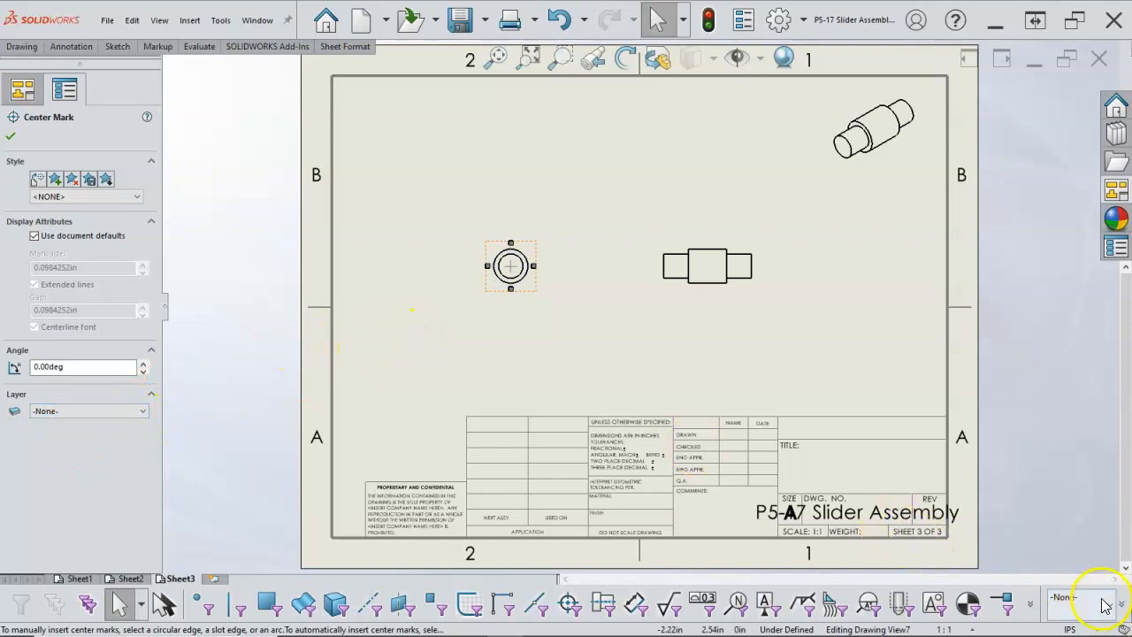
click(692, 358)
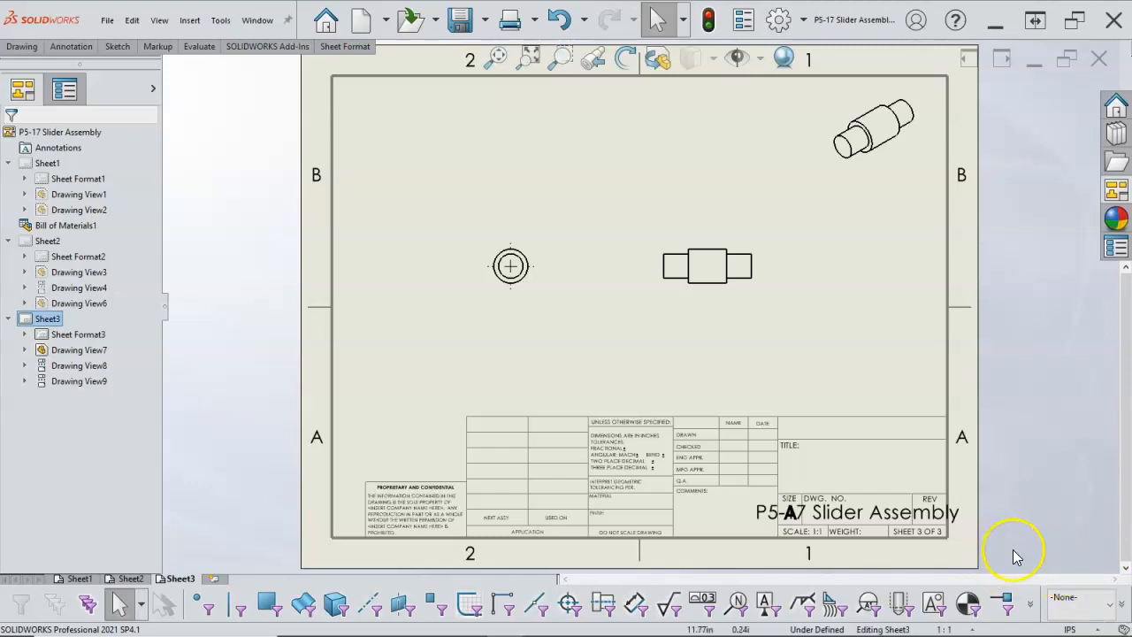
click(1125, 609)
click(1105, 575)
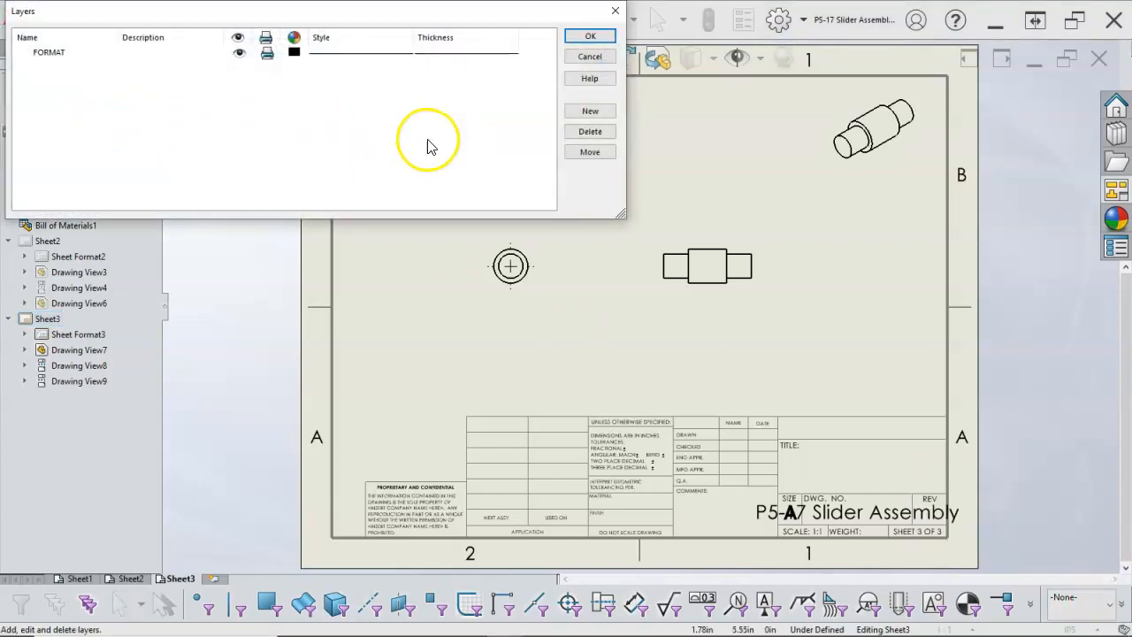
click(590, 56)
Reposition the pin slider's circular view and its side view on Sheet3, leaving wider space between them.
mouse_move(523, 293)
mouse_down()
mouse_move(536, 333)
mouse_move(536, 308)
mouse_up()
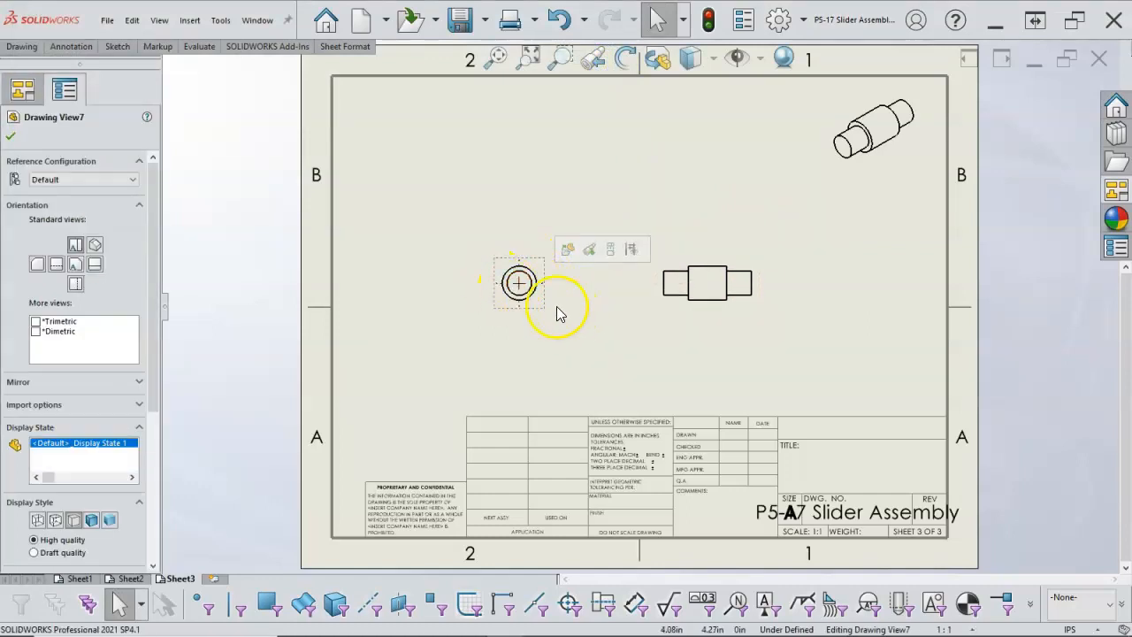
drag(540, 309, 531, 311)
drag(687, 315, 724, 317)
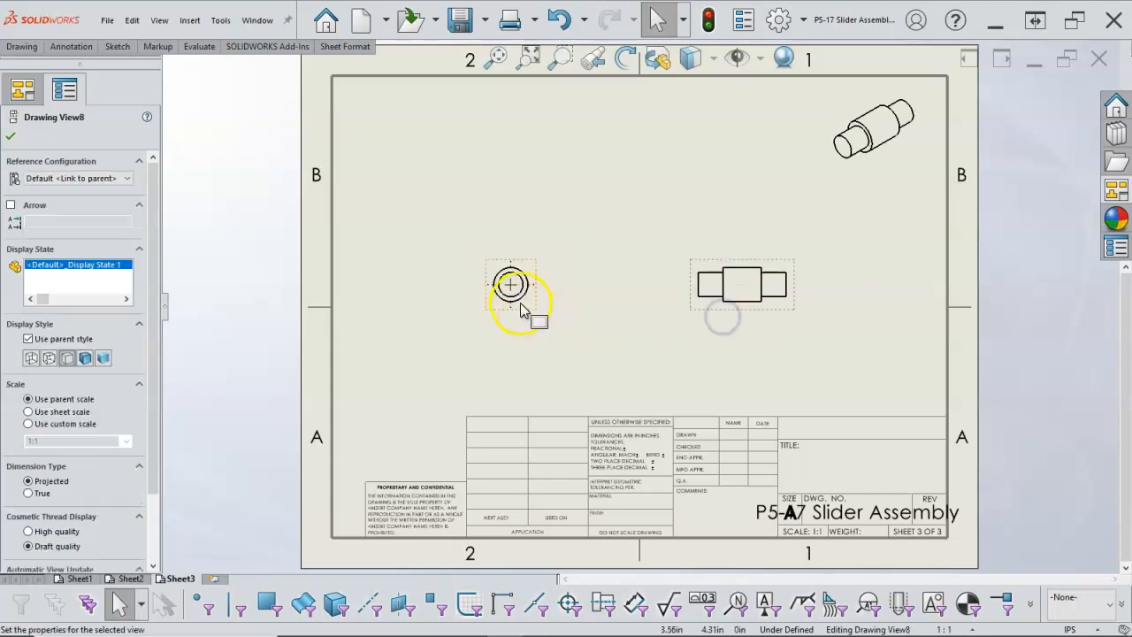
mouse_move(529, 316)
mouse_down()
mouse_move(546, 316)
mouse_move(542, 298)
mouse_up()
mouse_move(759, 305)
mouse_down()
mouse_move(645, 298)
mouse_move(752, 298)
mouse_up()
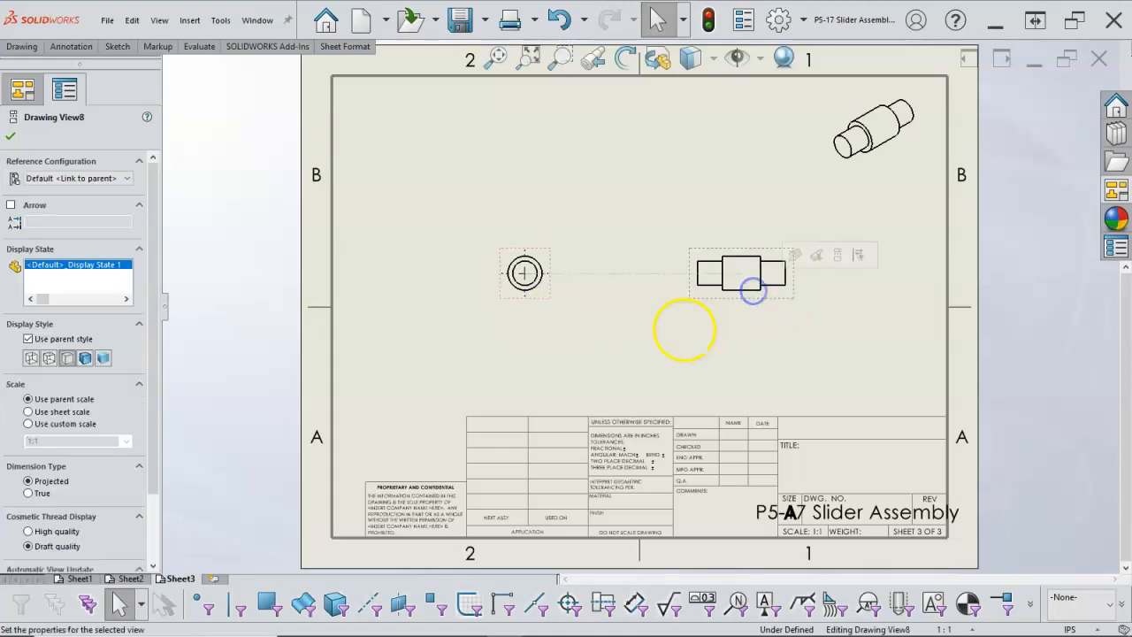
click(673, 323)
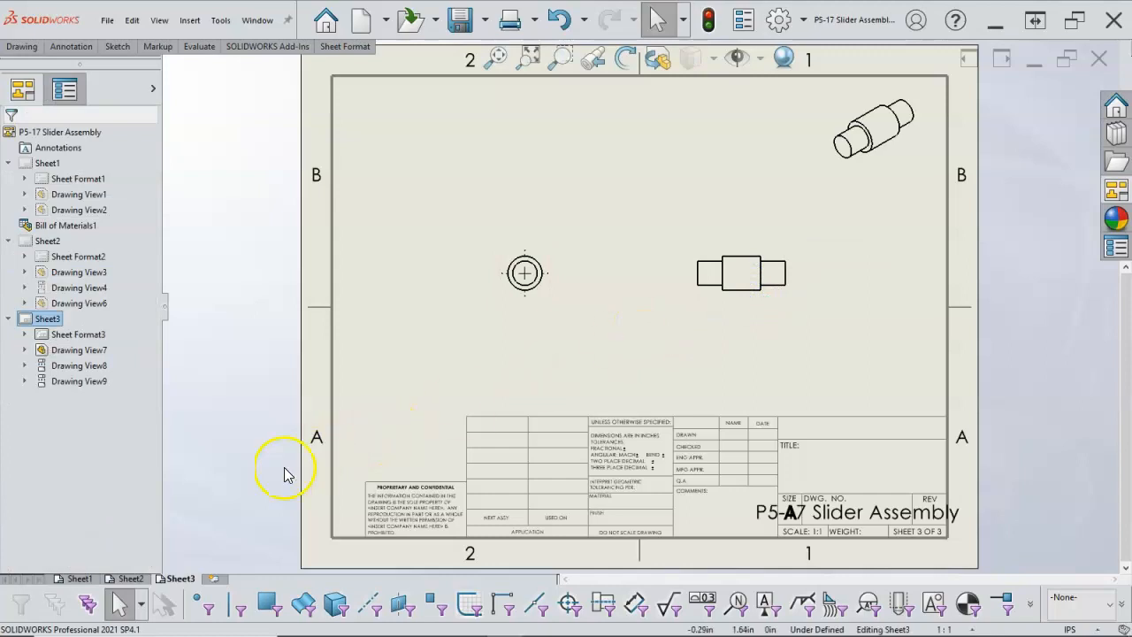
Add a fourth sheet to the drawing and start a model view on it from Driver Wheel.SLDPRT.
click(214, 579)
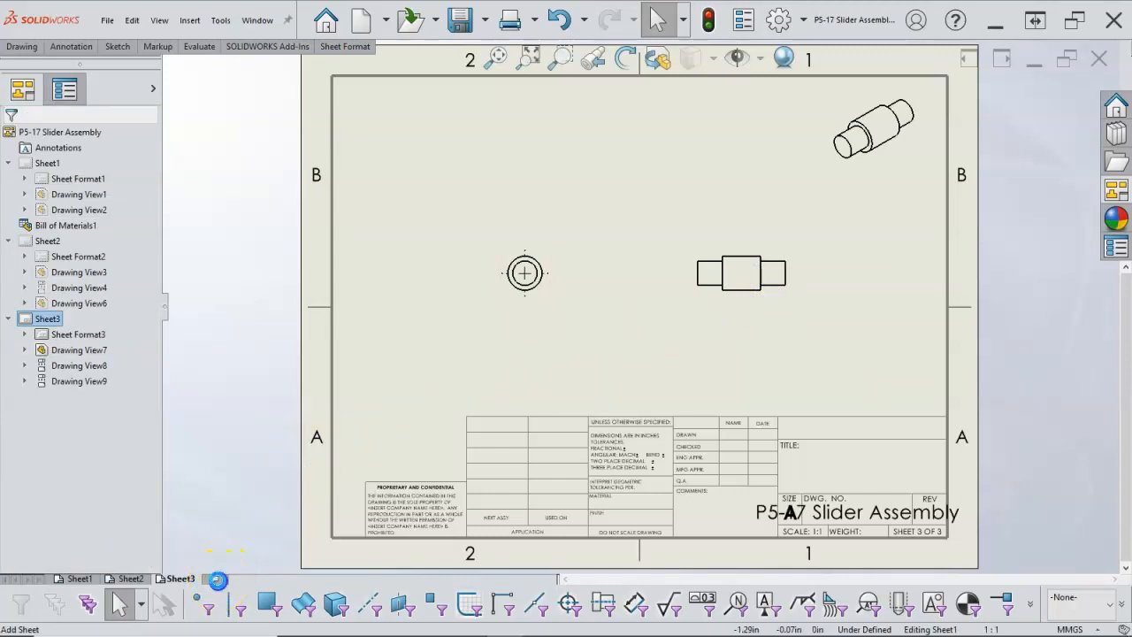
click(373, 412)
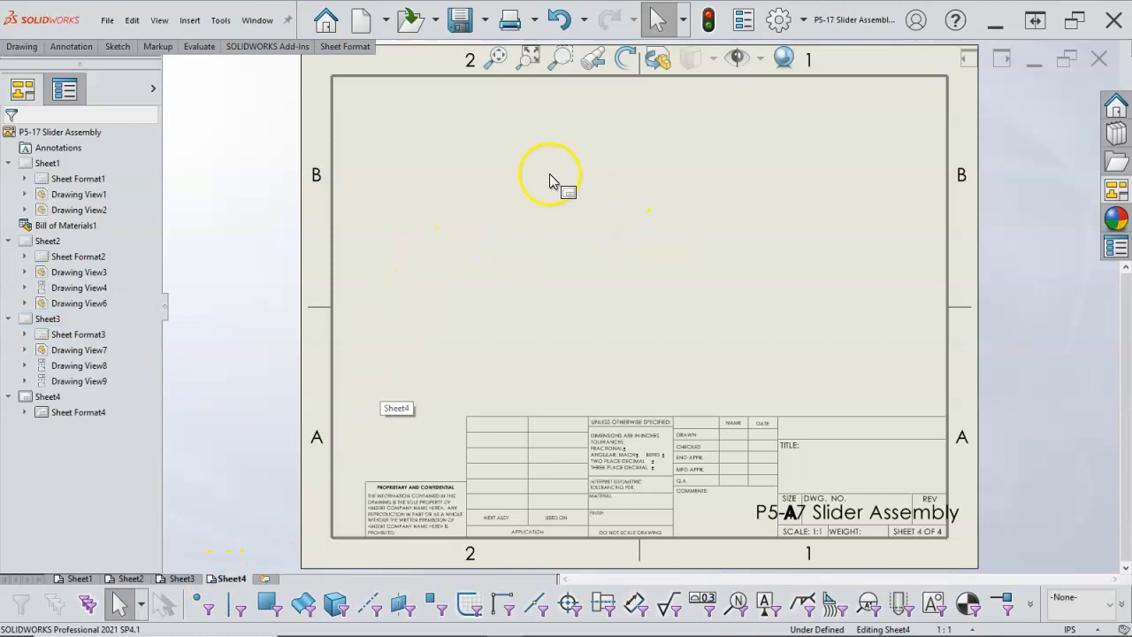
click(1116, 159)
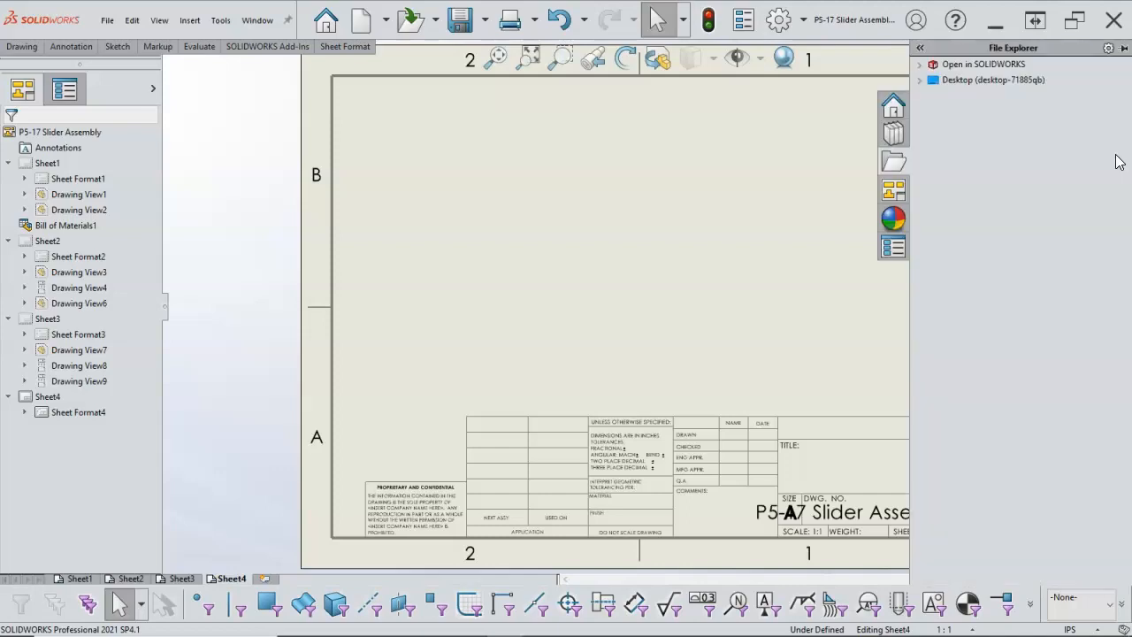
click(921, 63)
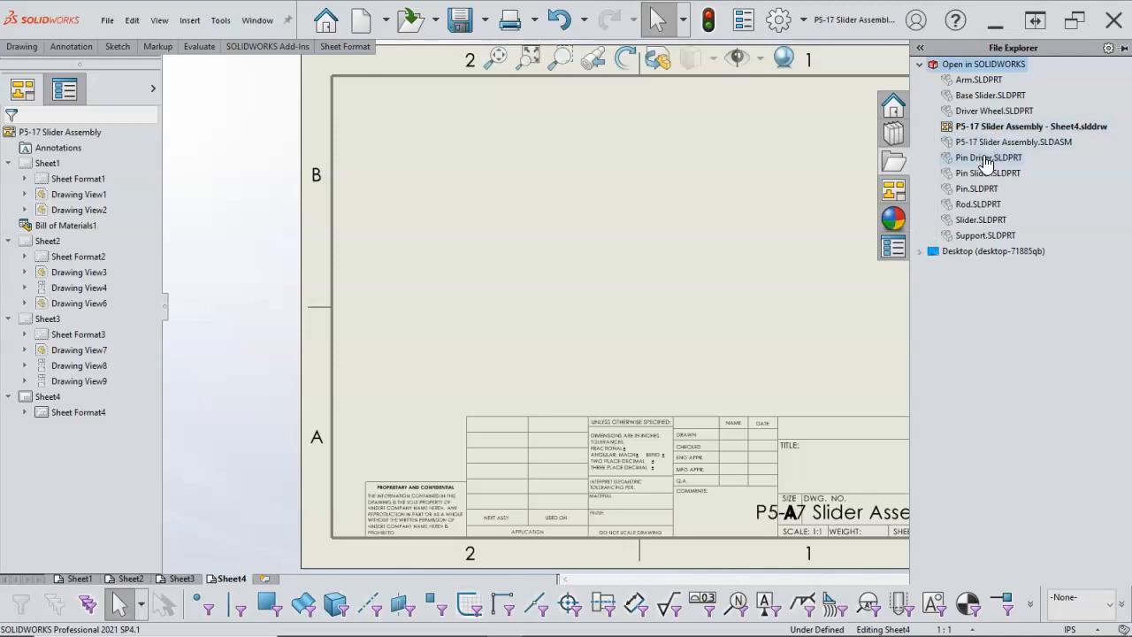
mouse_move(988, 161)
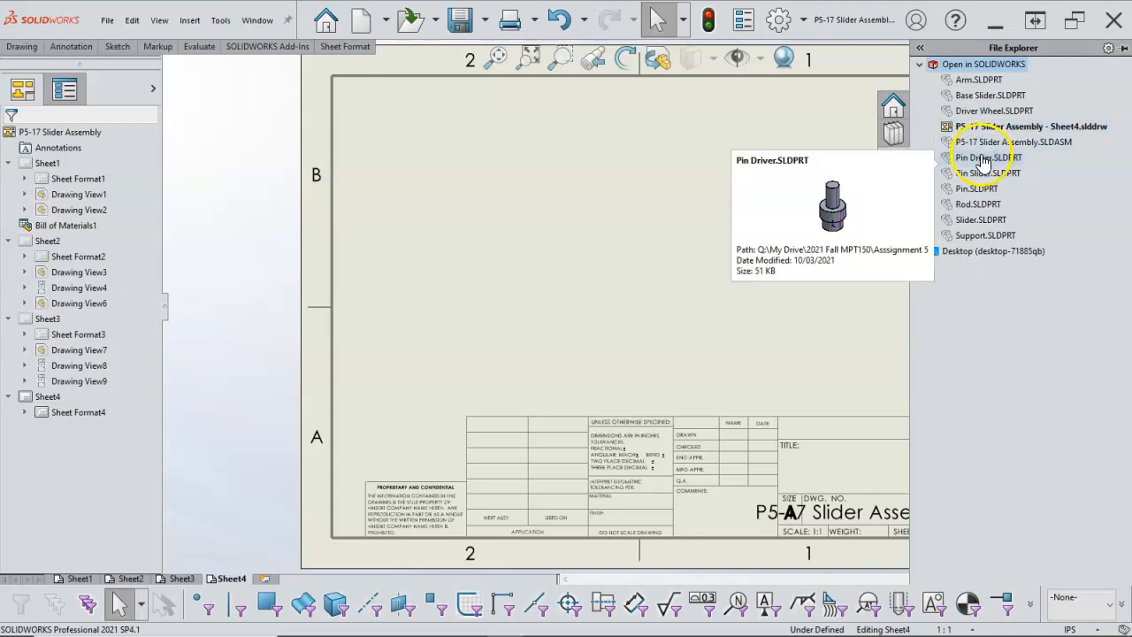
click(984, 159)
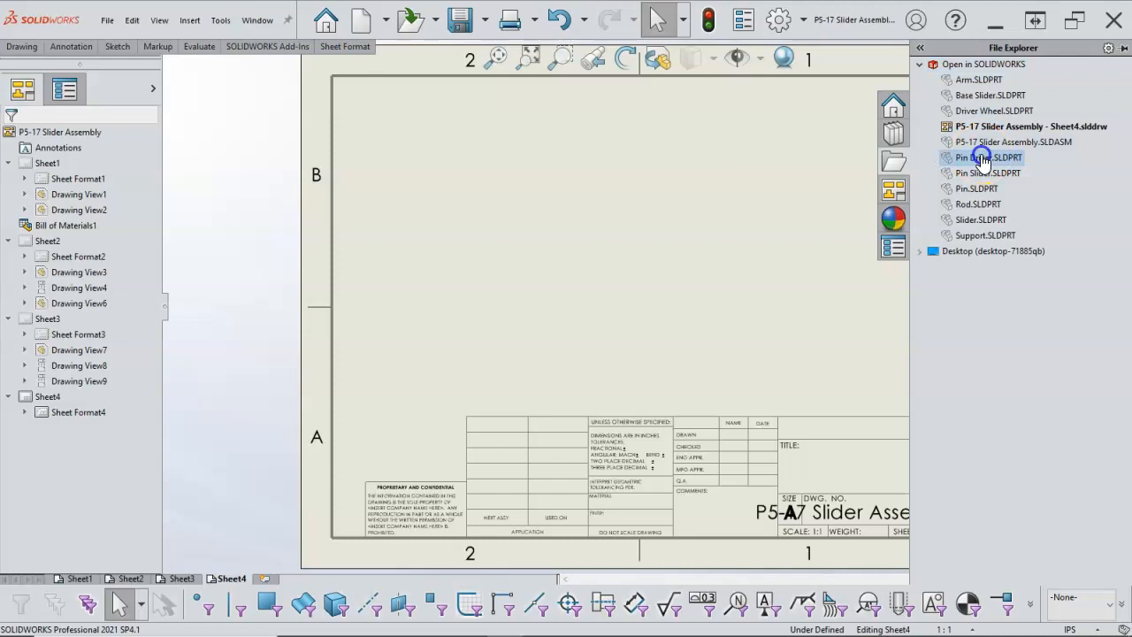
mouse_move(983, 162)
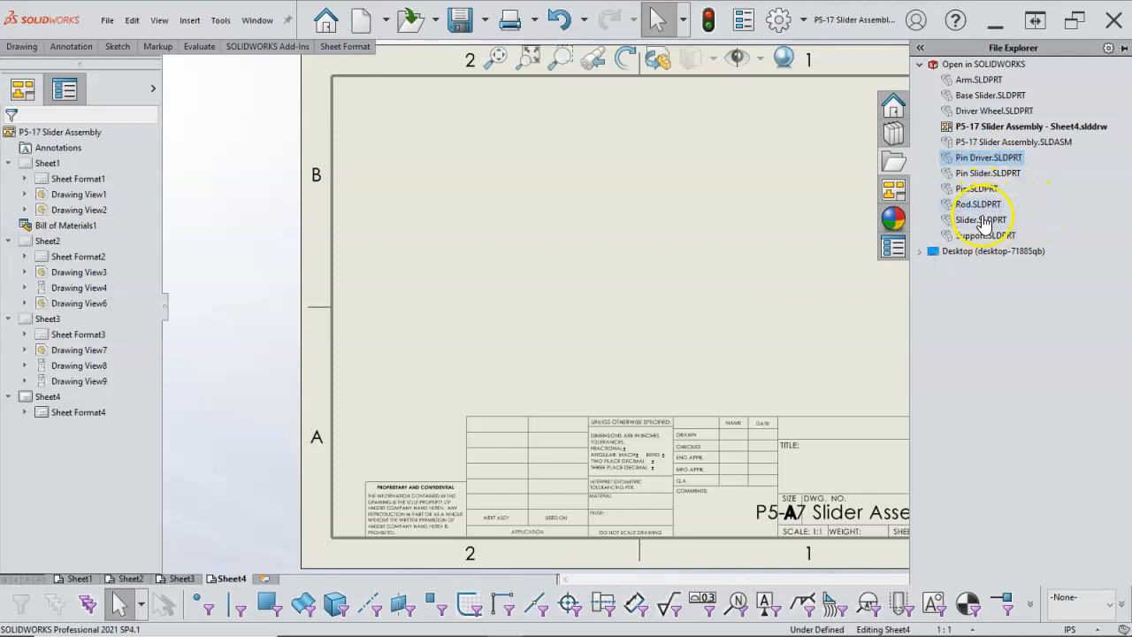
click(973, 112)
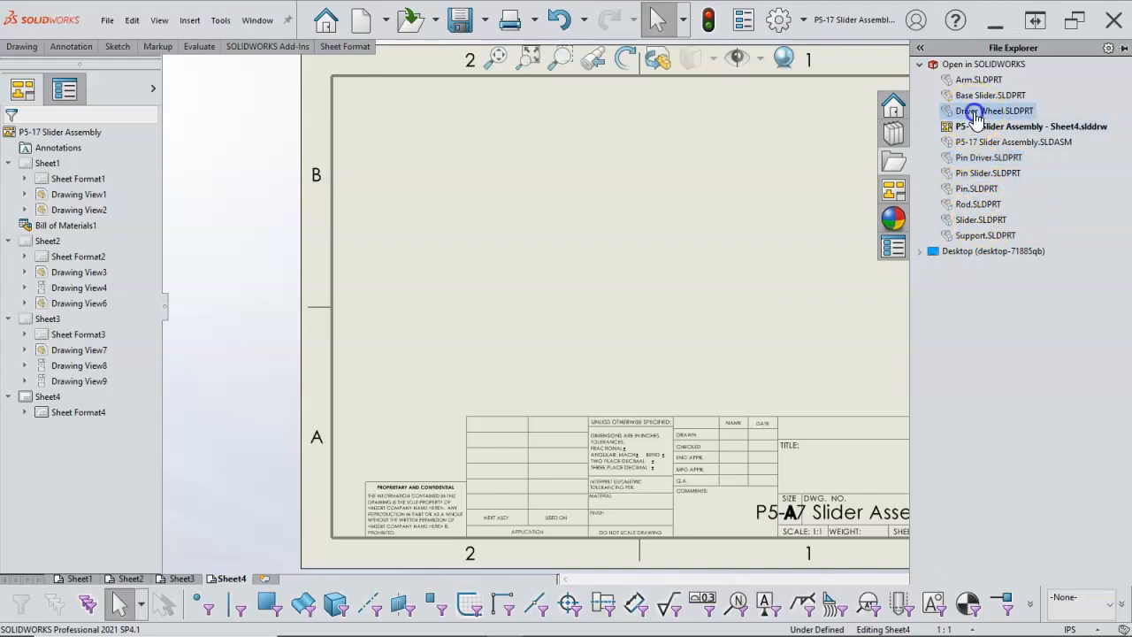
drag(986, 119, 612, 226)
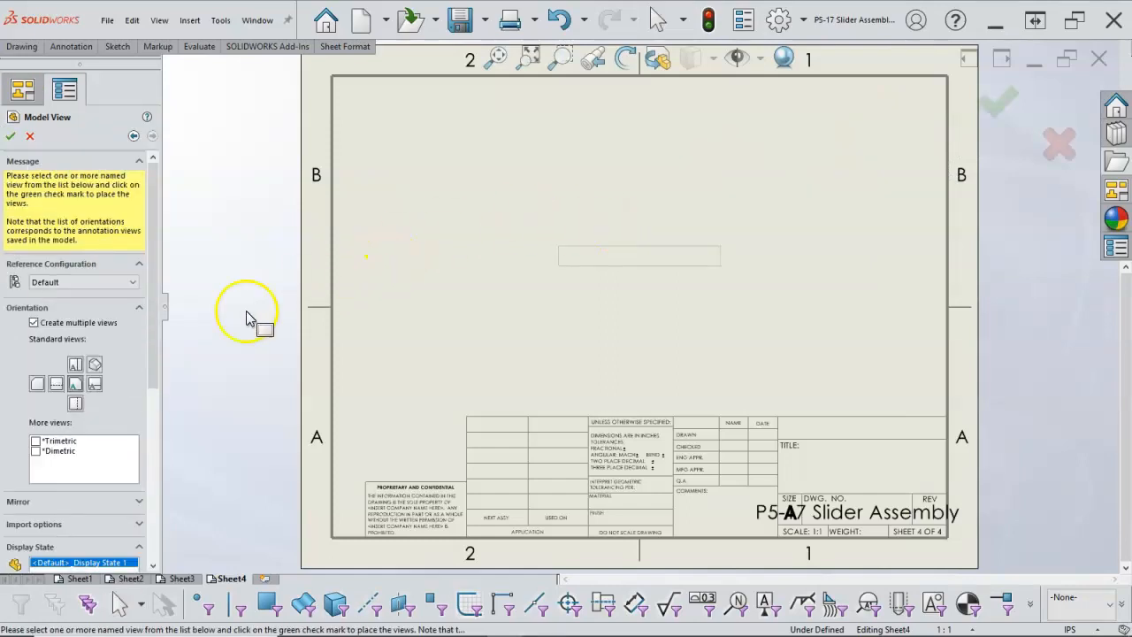
Place the driver wheel's top view as a single view on Sheet4 and project a side view and an isometric view from it.
click(34, 323)
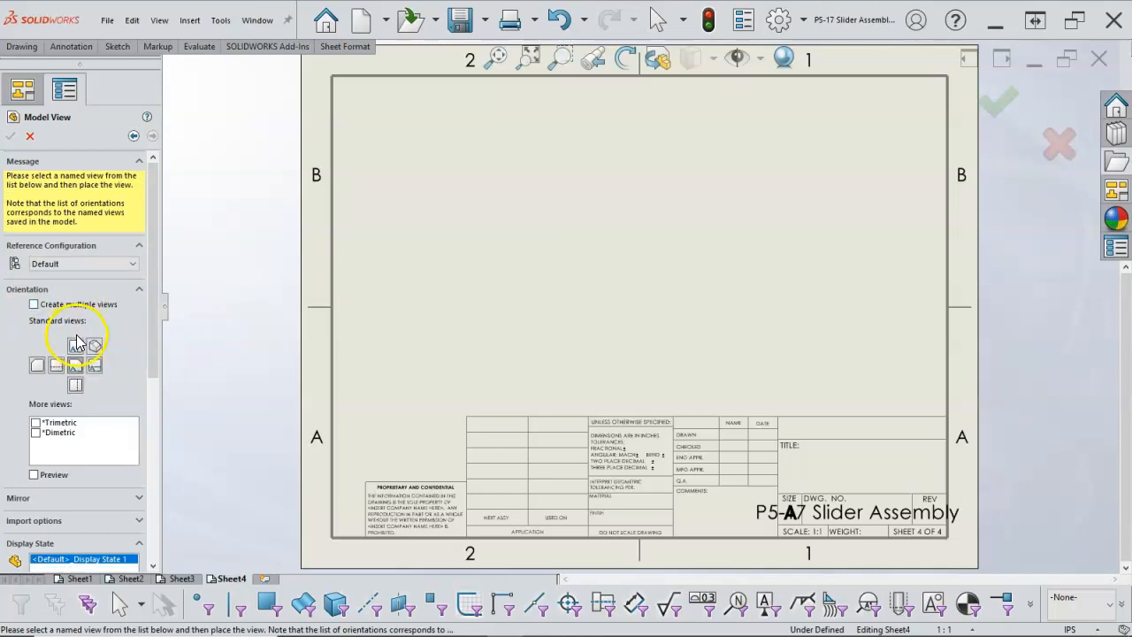
click(75, 346)
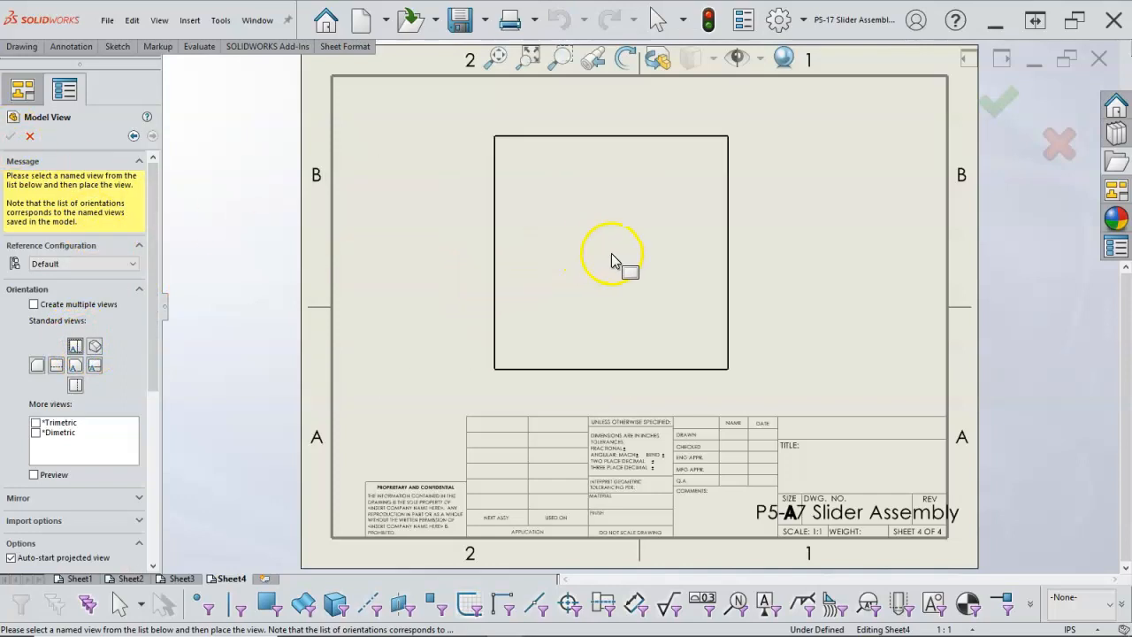
click(540, 256)
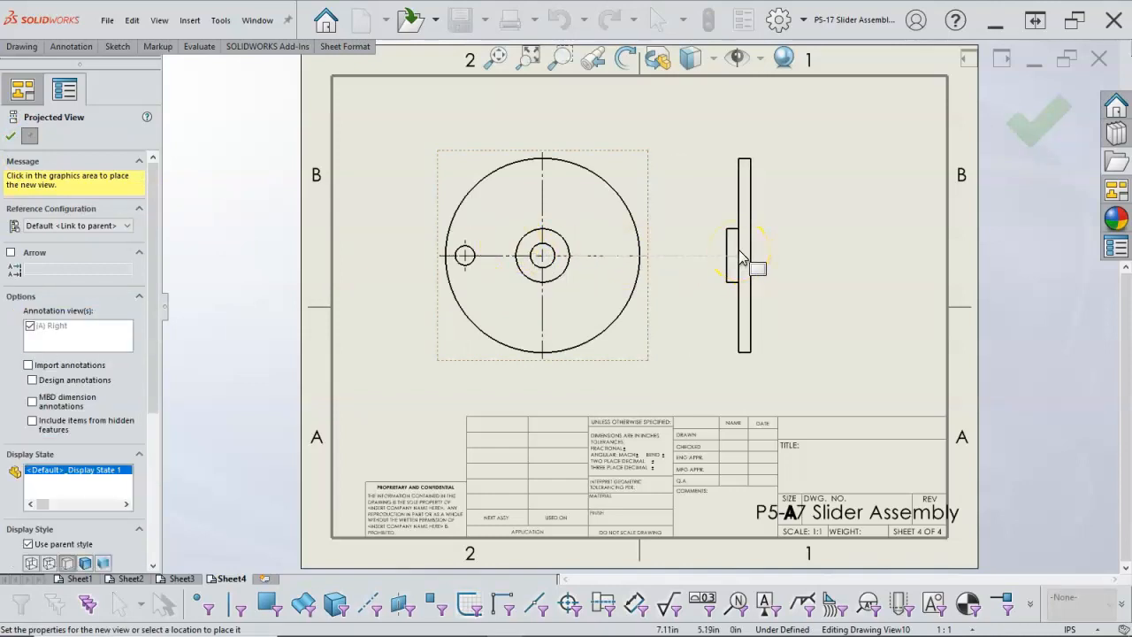
click(738, 249)
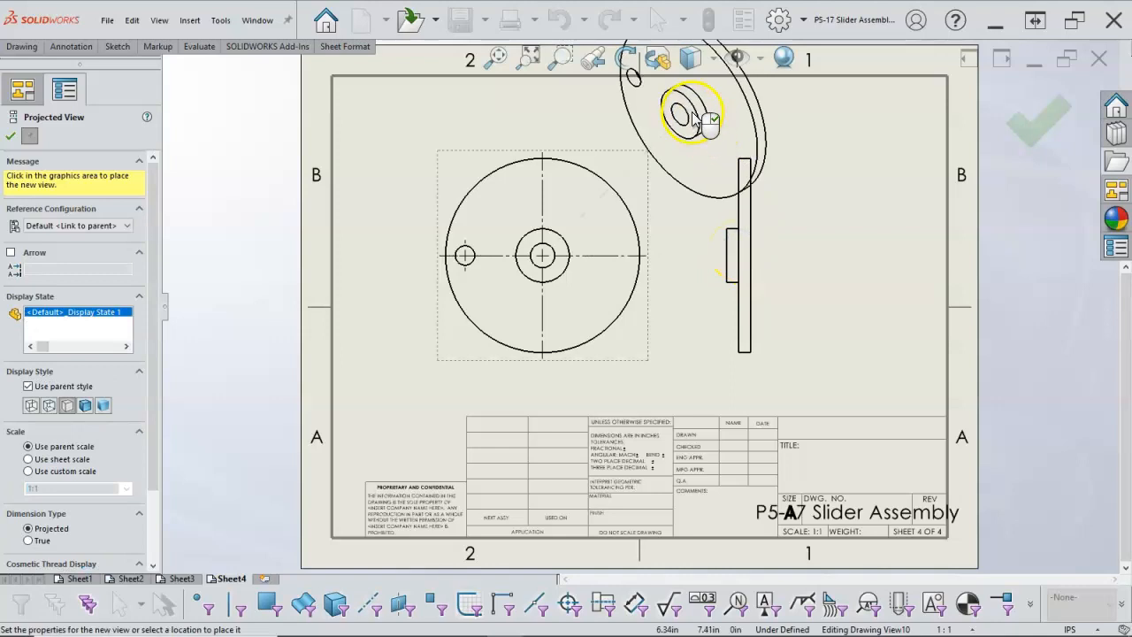
click(698, 120)
click(1040, 122)
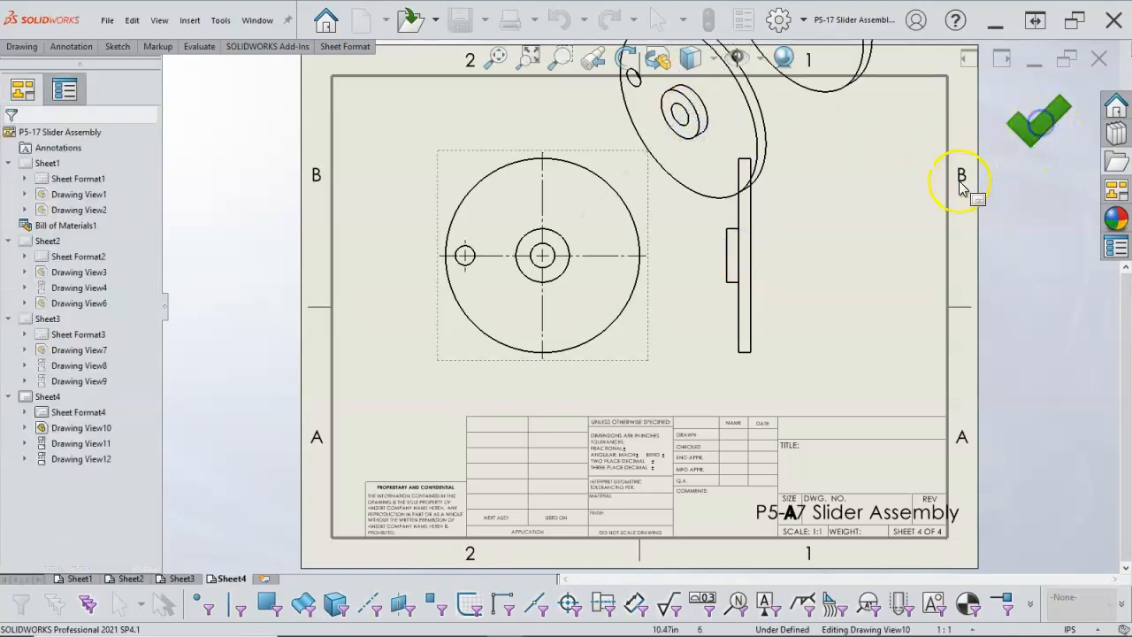
Set Sheet4's scale to 1:2 and rearrange the driver wheel views, with the isometric view in the upper right area of the sheet.
drag(776, 171, 940, 225)
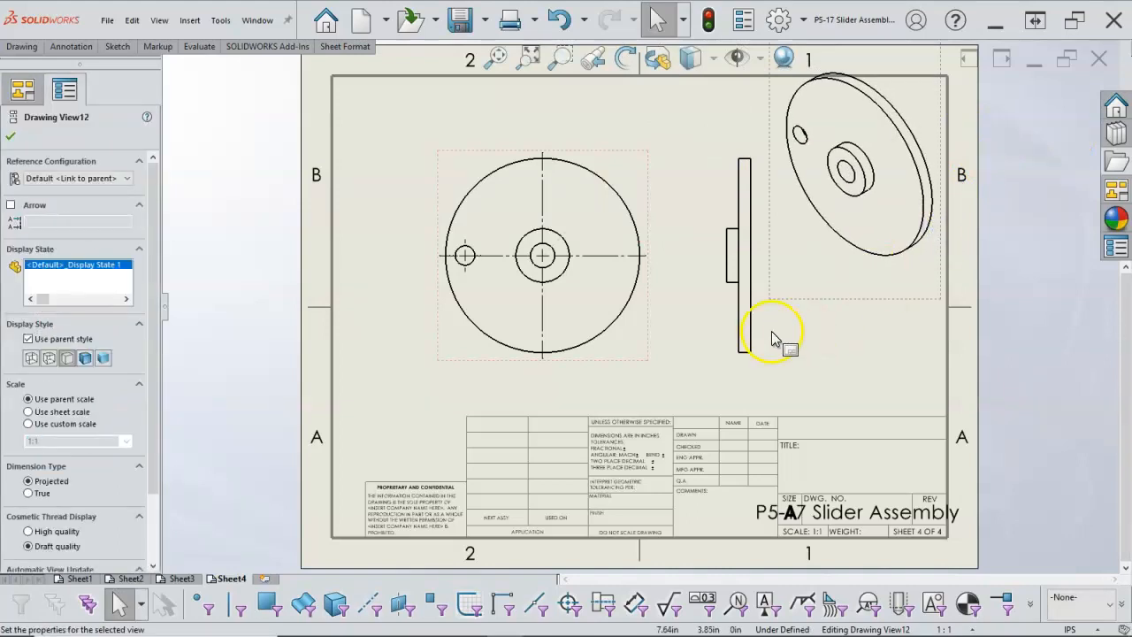
click(951, 629)
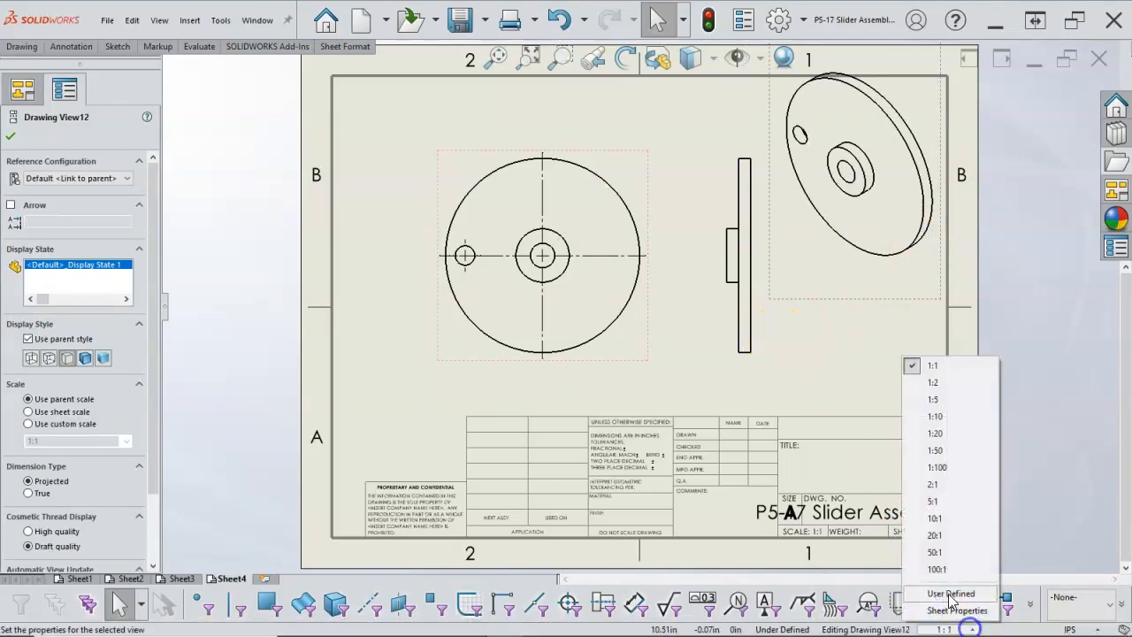
click(936, 383)
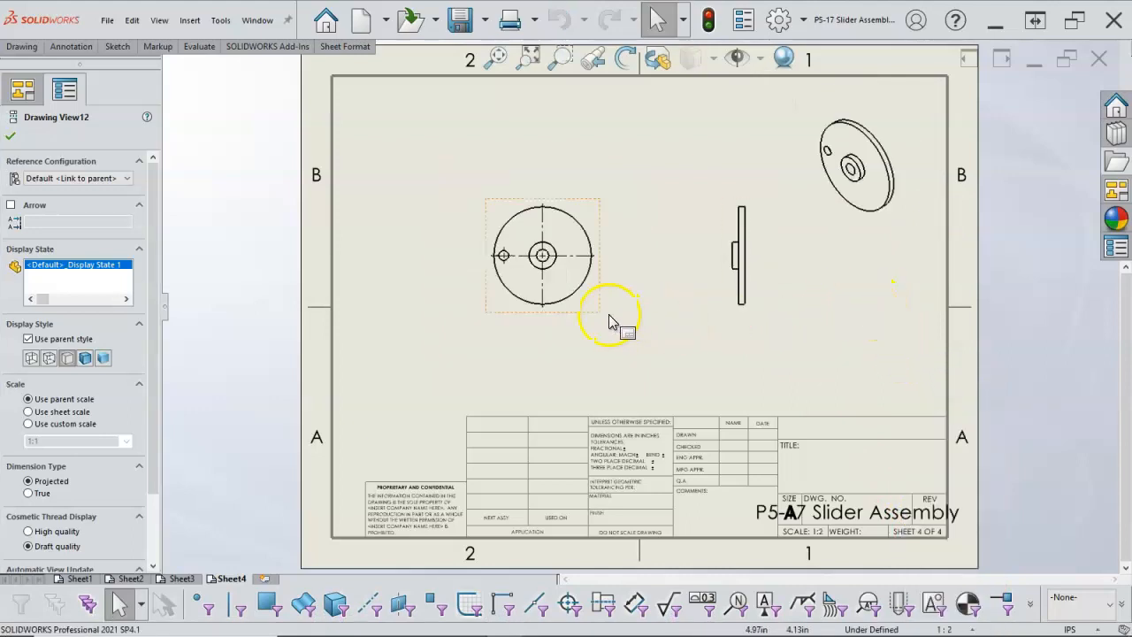
click(569, 324)
click(736, 320)
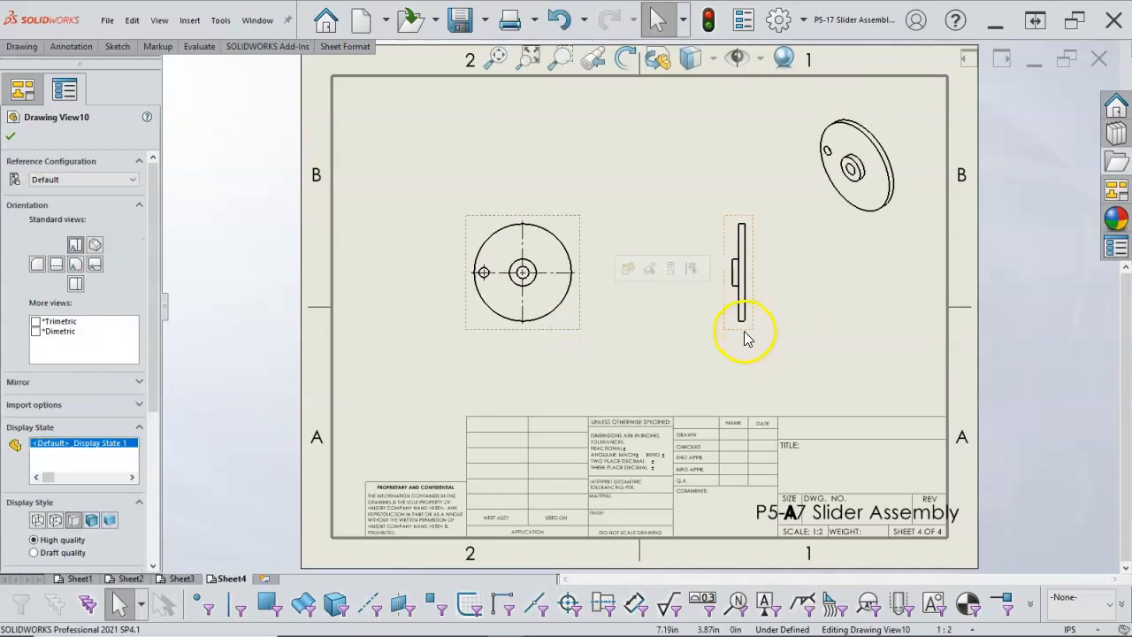
drag(746, 338, 715, 328)
click(797, 344)
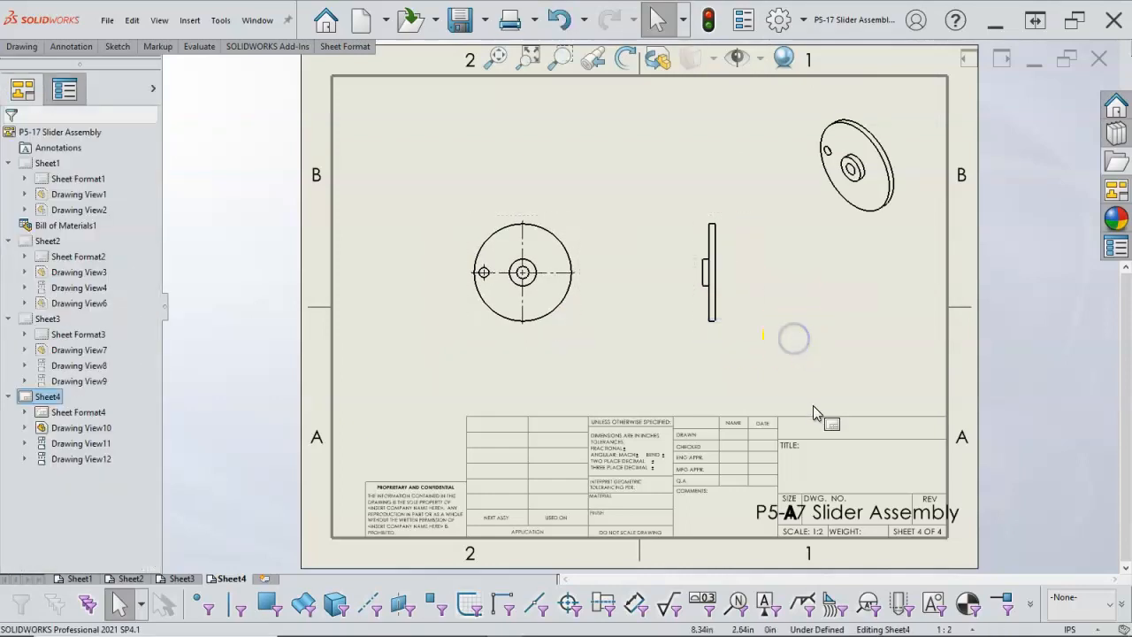
Set Sheet4's scale to 1:1 and give the driver wheel's isometric view a custom scale of 1:2.
click(970, 628)
click(938, 366)
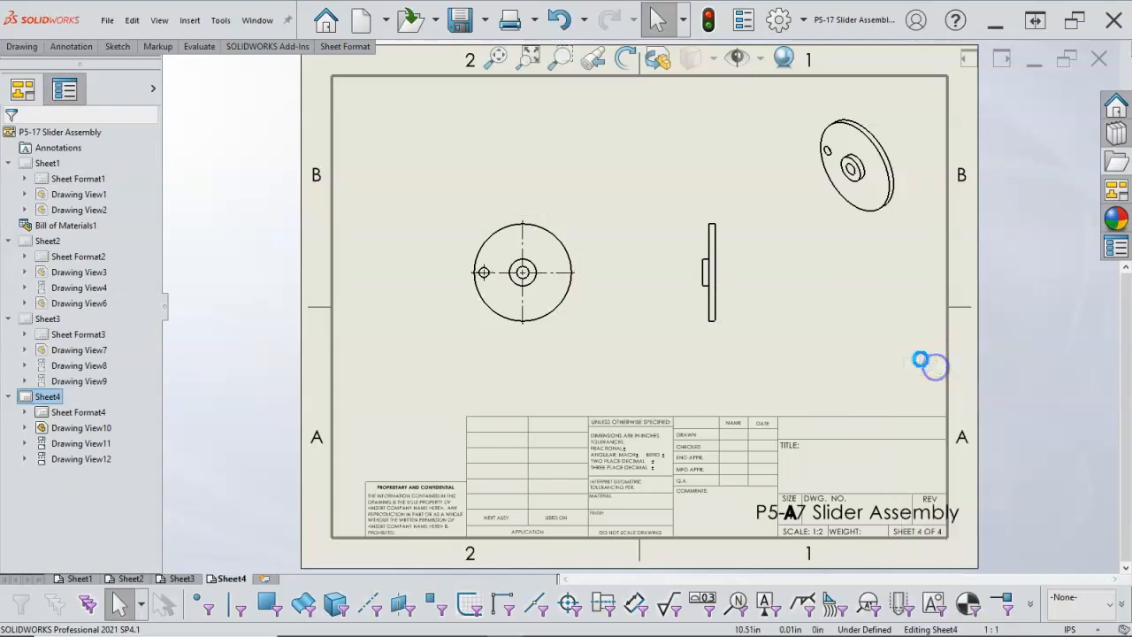
click(875, 282)
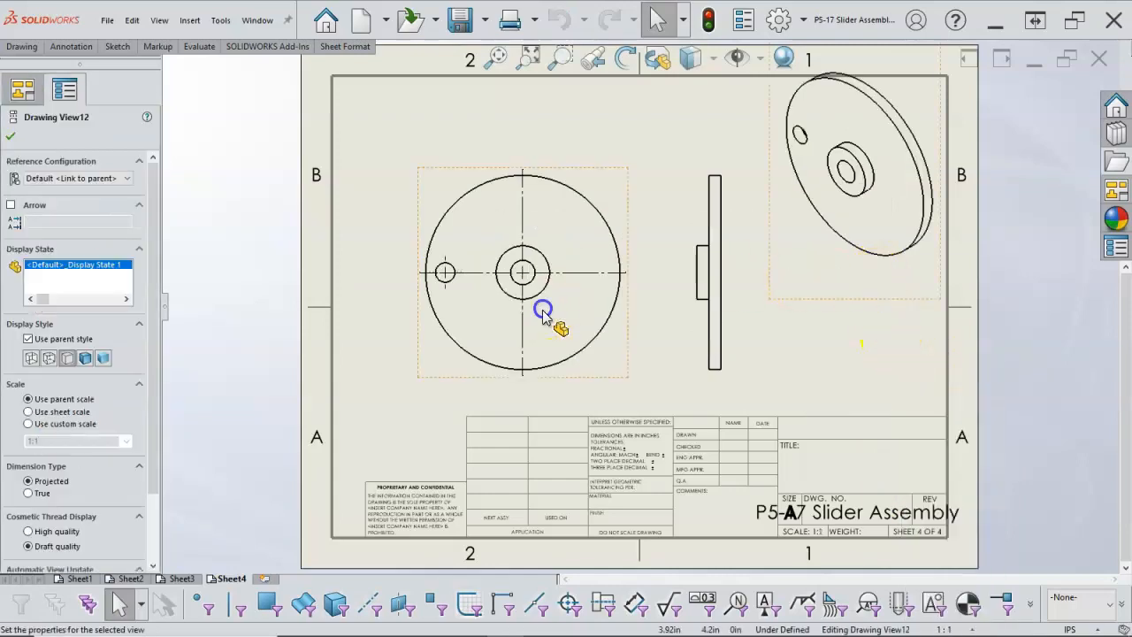
drag(151, 374, 151, 473)
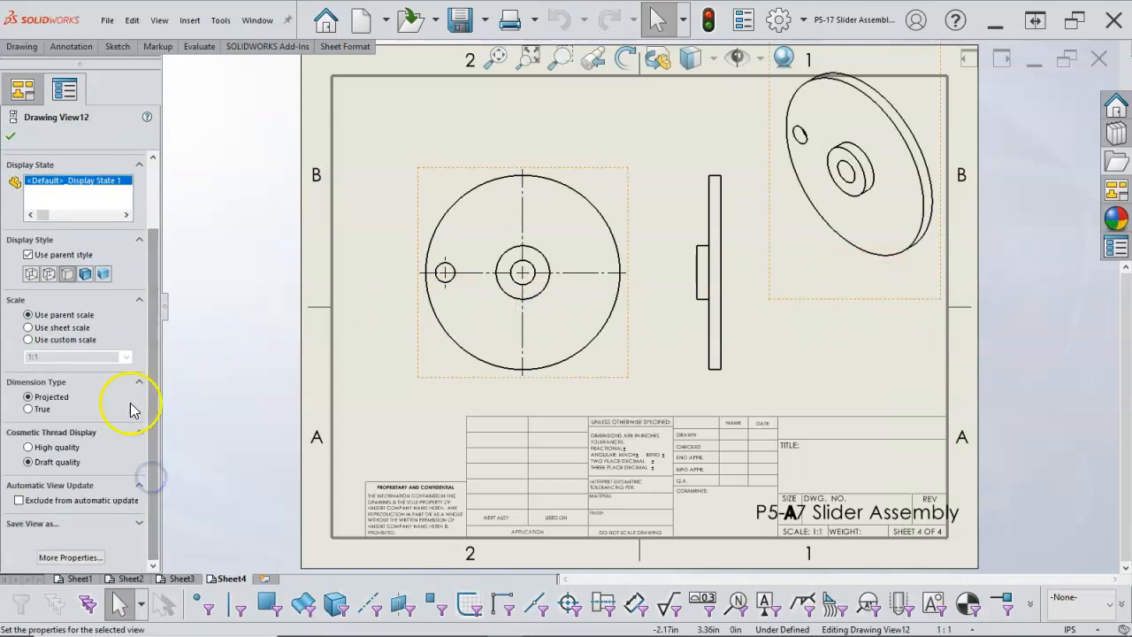
click(28, 340)
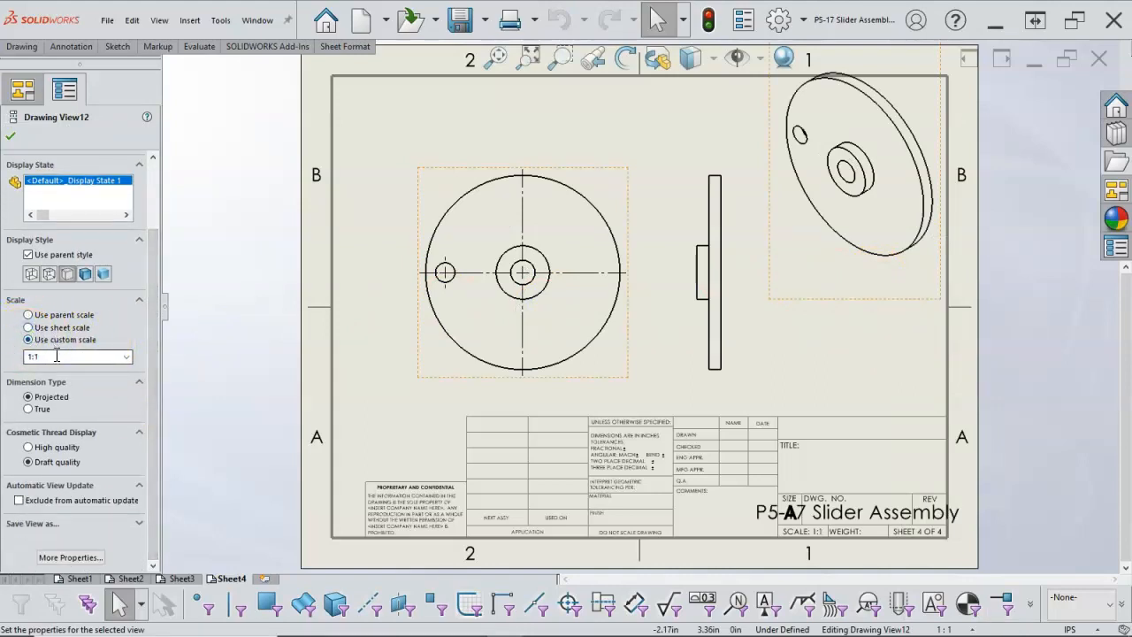
click(128, 361)
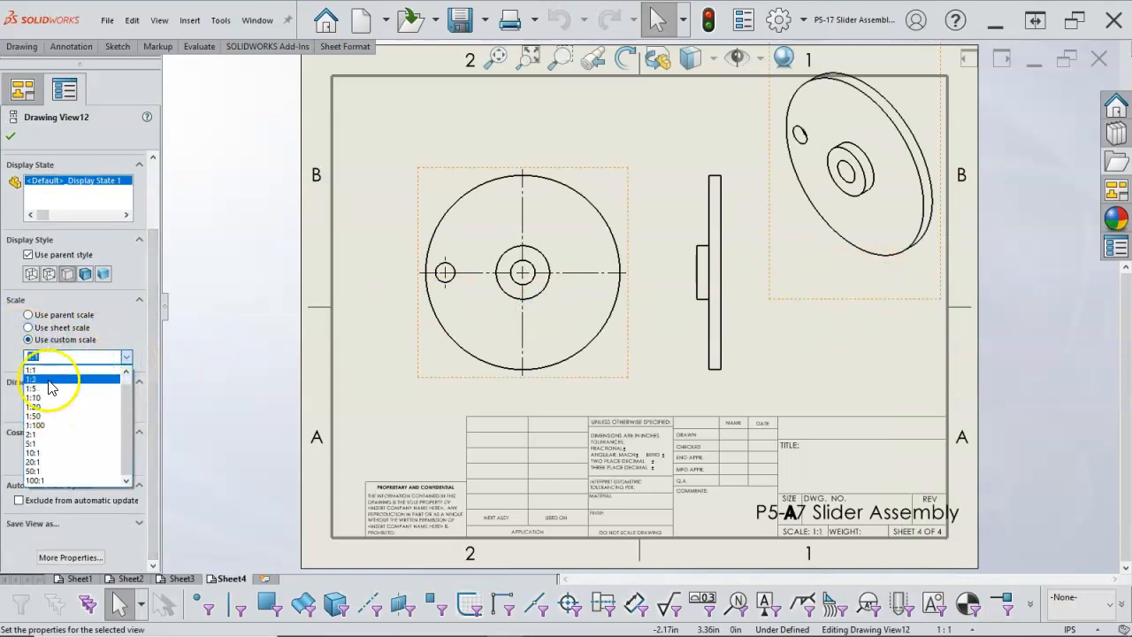
click(62, 378)
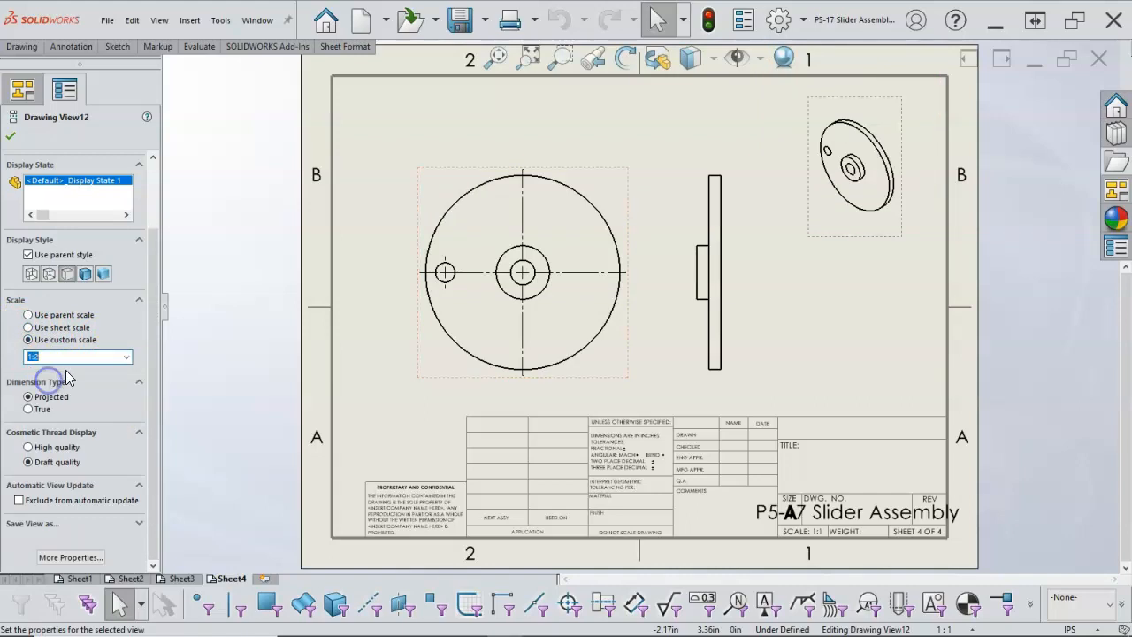
click(13, 136)
Move the driver wheel's side view farther from the circular view and the isometric view closer to the sheet's upper right corner.
drag(727, 256, 776, 256)
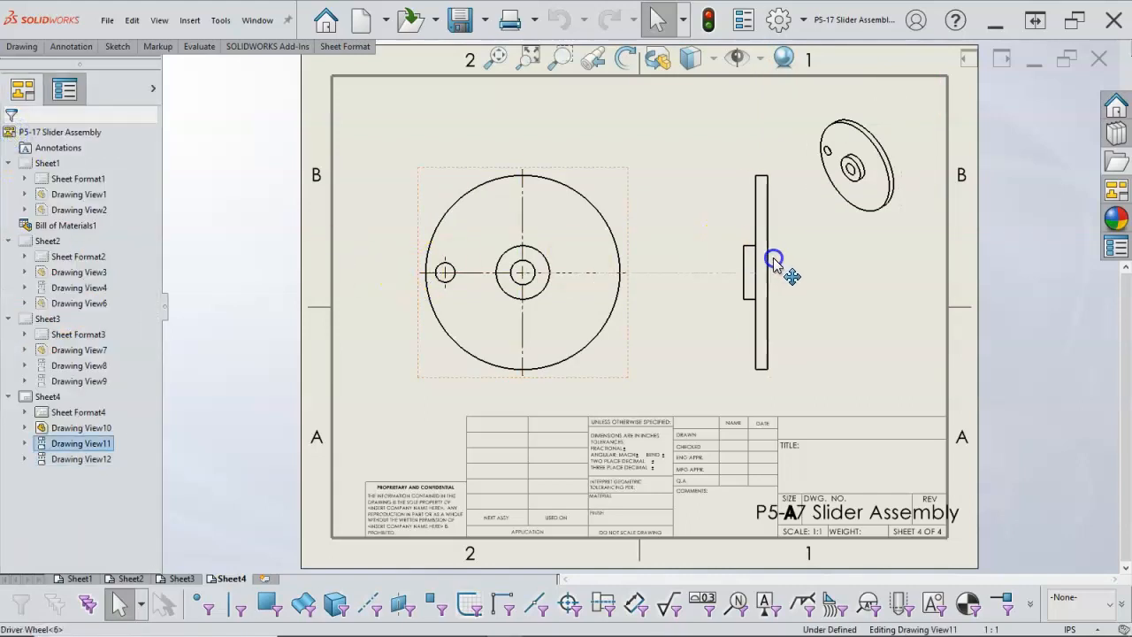
click(867, 293)
drag(894, 248, 924, 218)
click(879, 279)
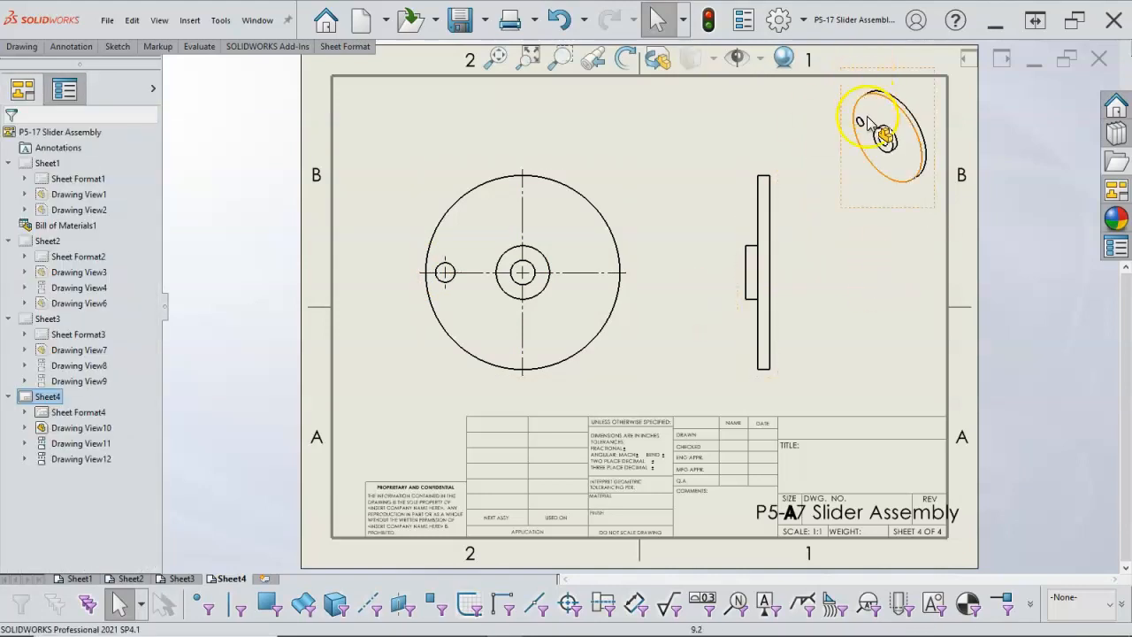
Add Sheet5 and bring the Pin Driver part into it as a model view.
click(266, 577)
click(1113, 133)
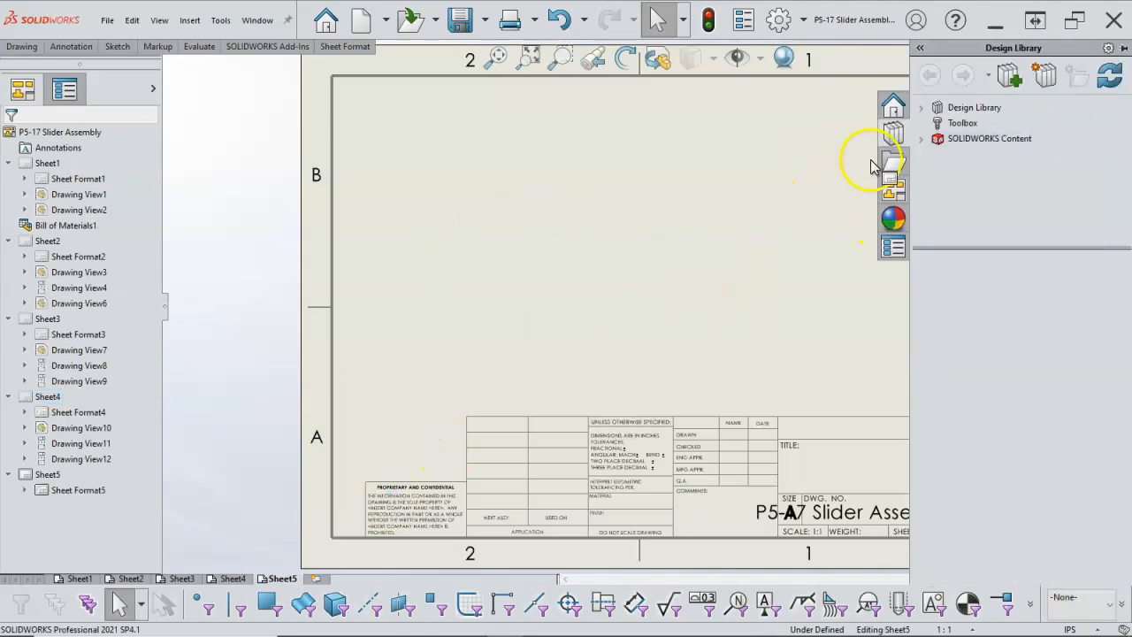
click(890, 162)
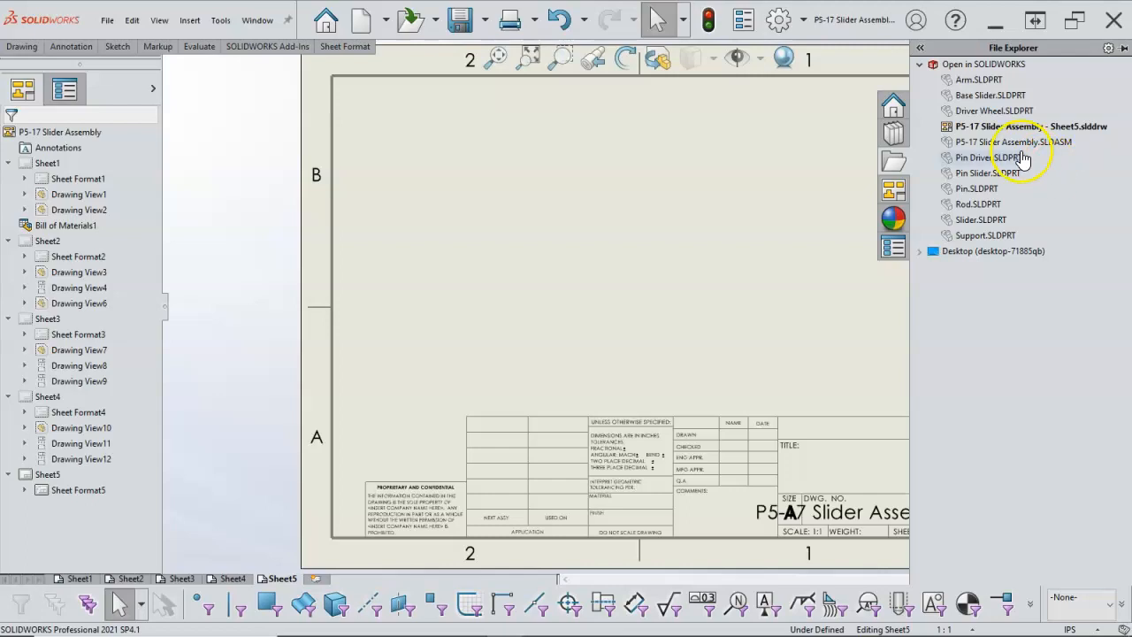
mouse_move(1023, 158)
drag(988, 158, 840, 163)
drag(744, 186, 474, 248)
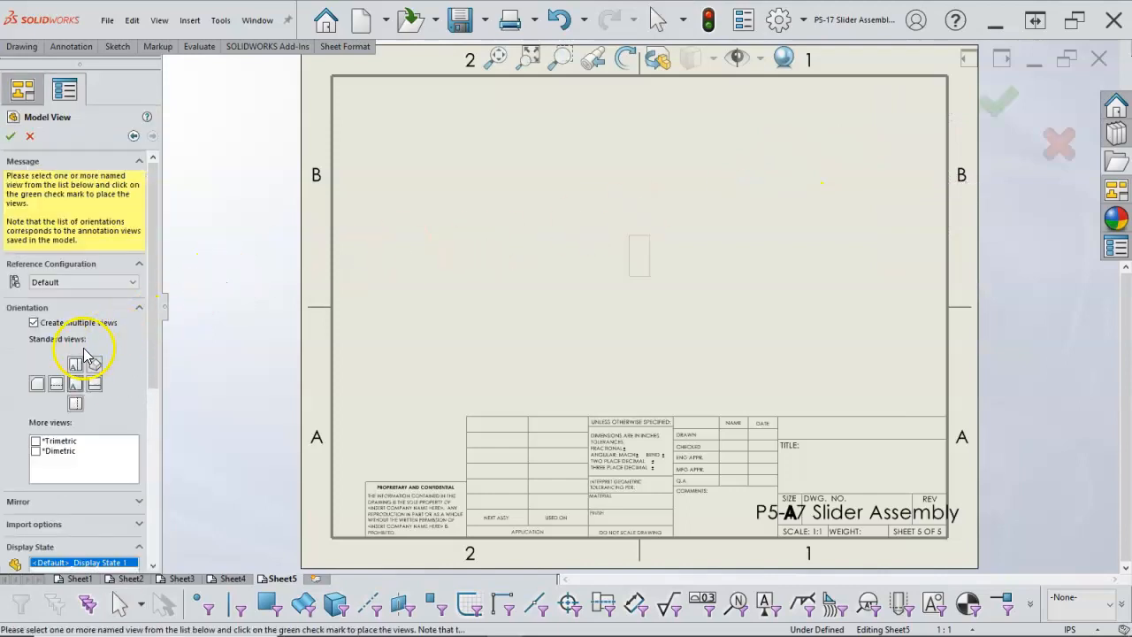
Place the pin driver's front view as a single view and project a side view and an isometric view from it.
click(33, 324)
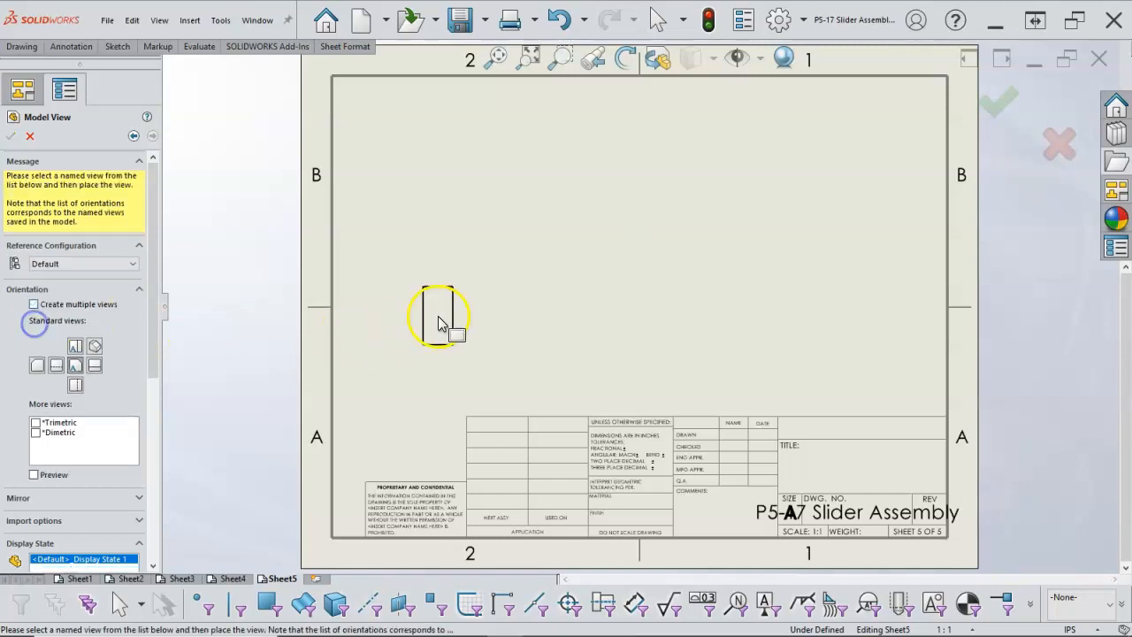
click(541, 289)
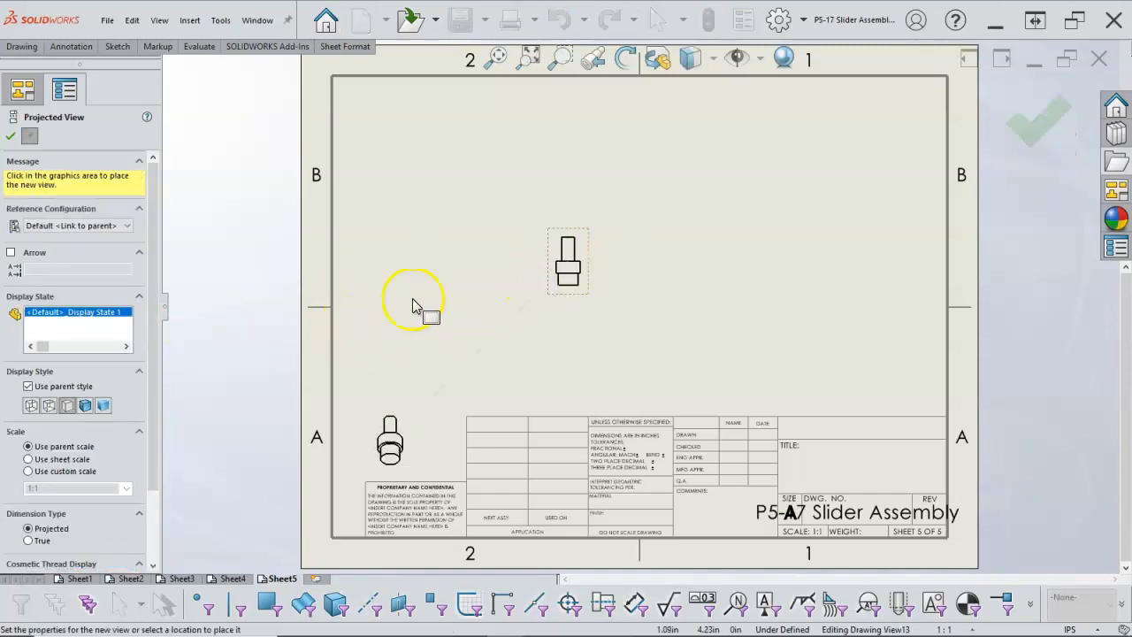
click(692, 270)
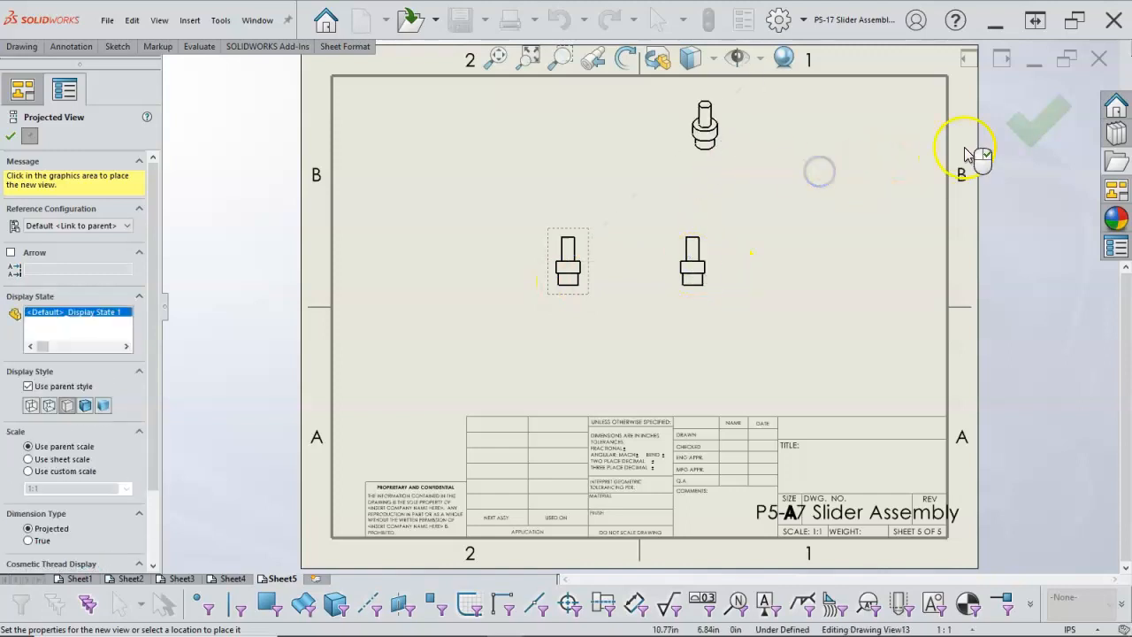
click(1034, 124)
Change the pin driver's parent view to the top orientation.
click(564, 259)
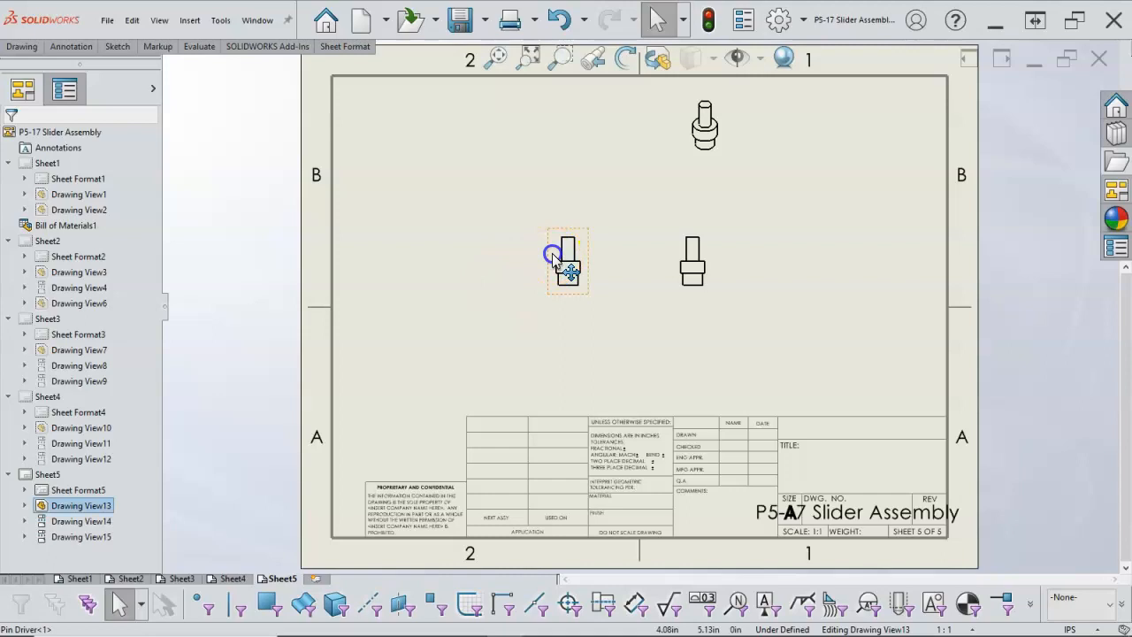
click(79, 249)
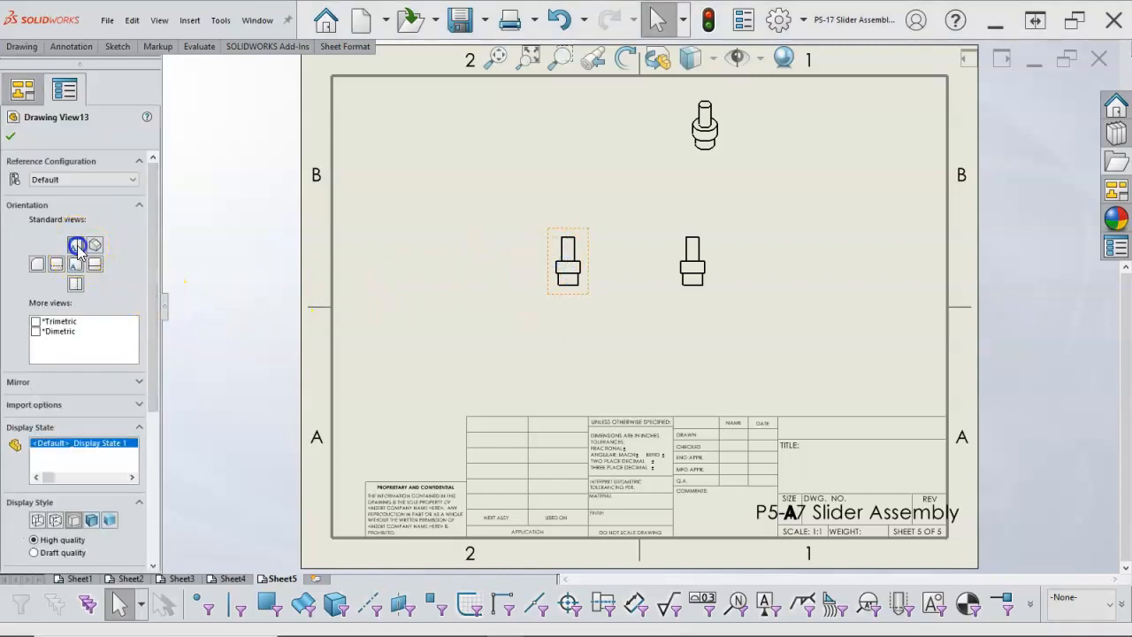
click(600, 341)
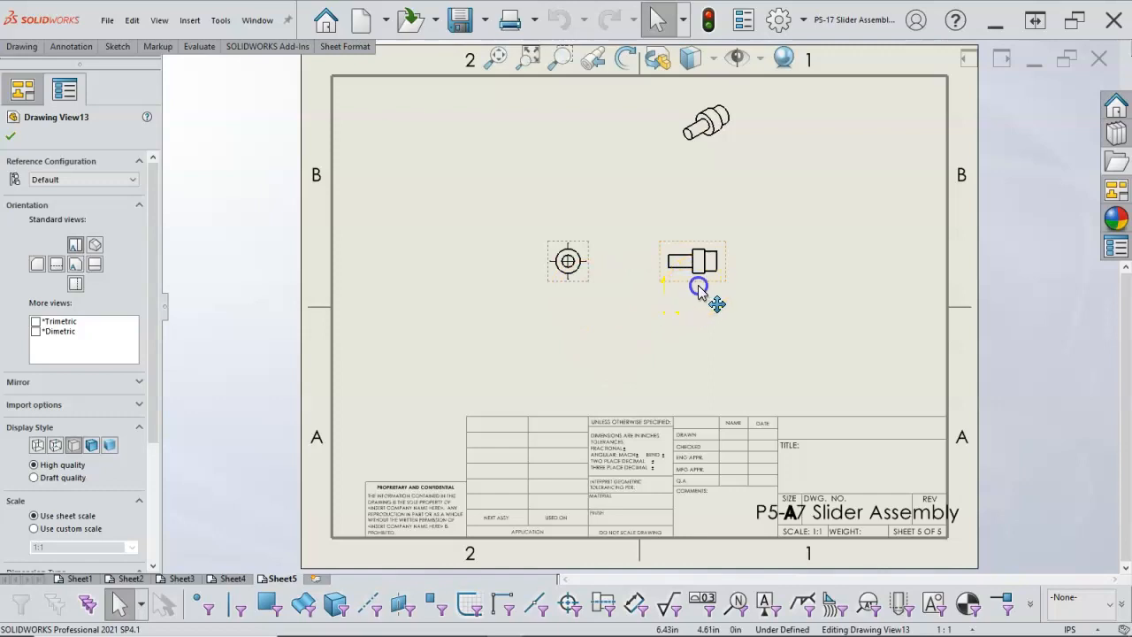
Move the pin driver's side view slightly away from the circular view and its isometric view to the sheet's upper right area.
click(705, 281)
click(715, 173)
drag(721, 159, 885, 172)
click(878, 405)
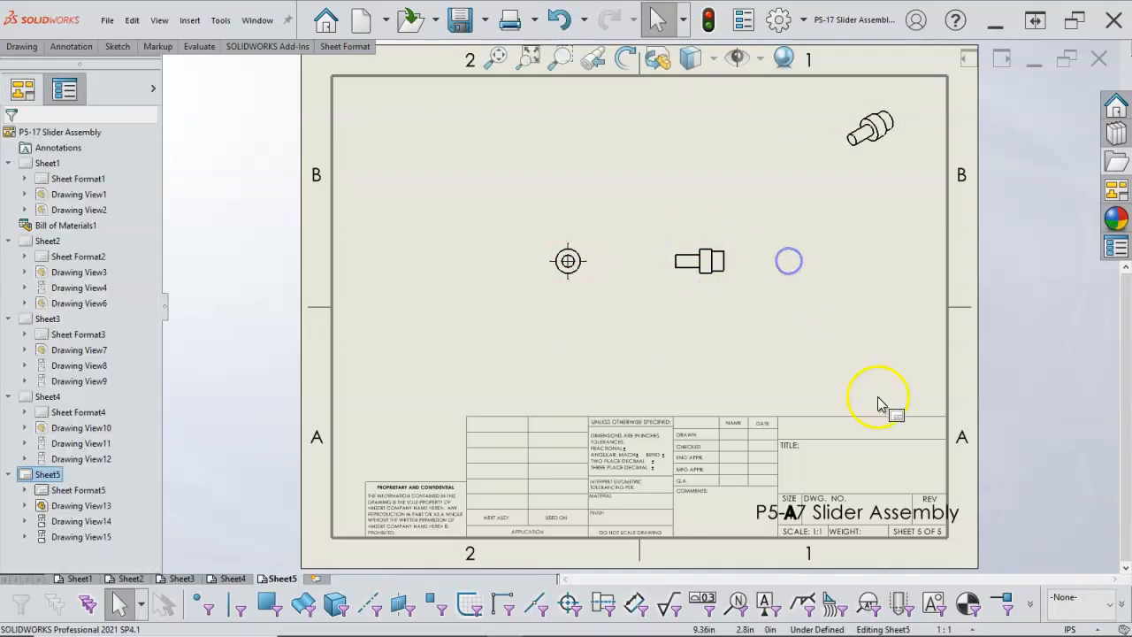
Set Sheet5's scale to 2:1 and shift the circular and side views toward the left half of the sheet.
click(955, 630)
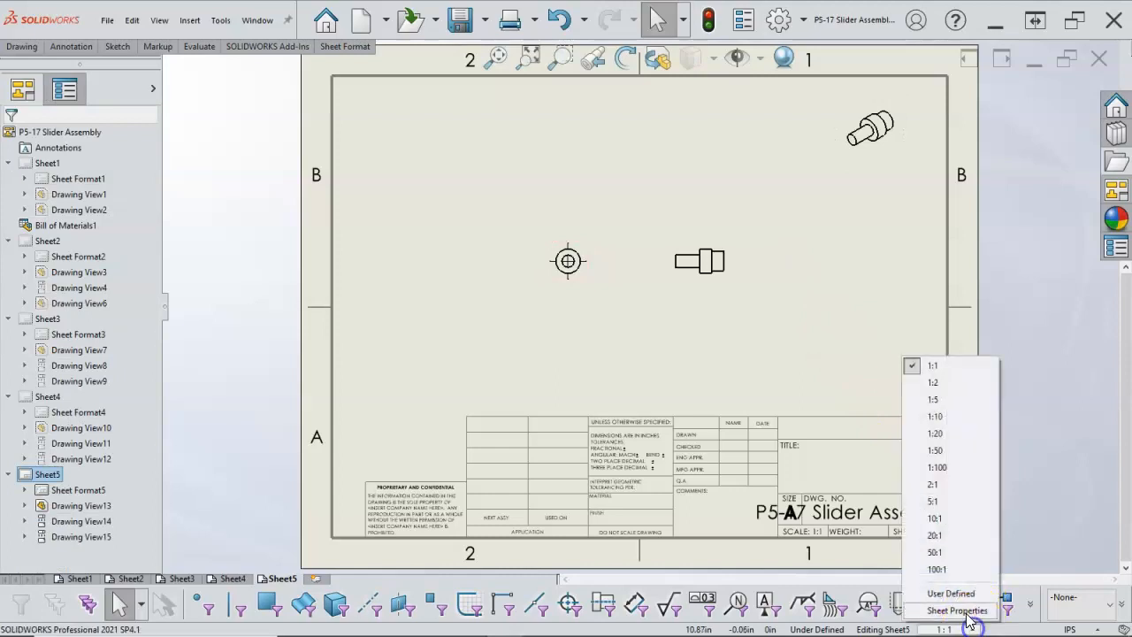
click(936, 486)
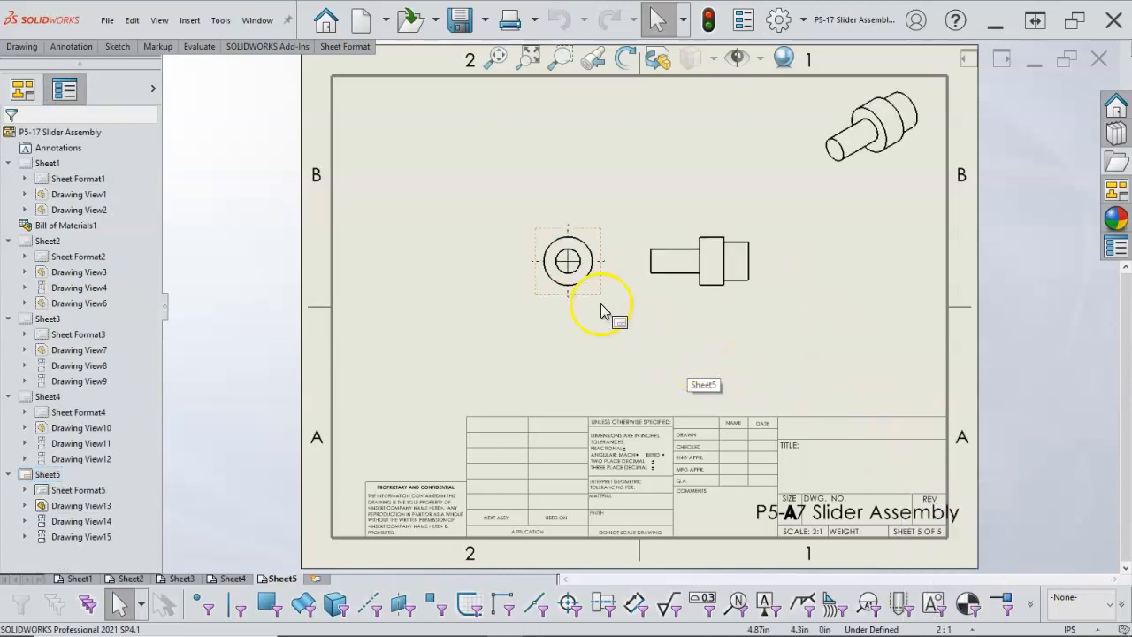
drag(594, 305, 574, 318)
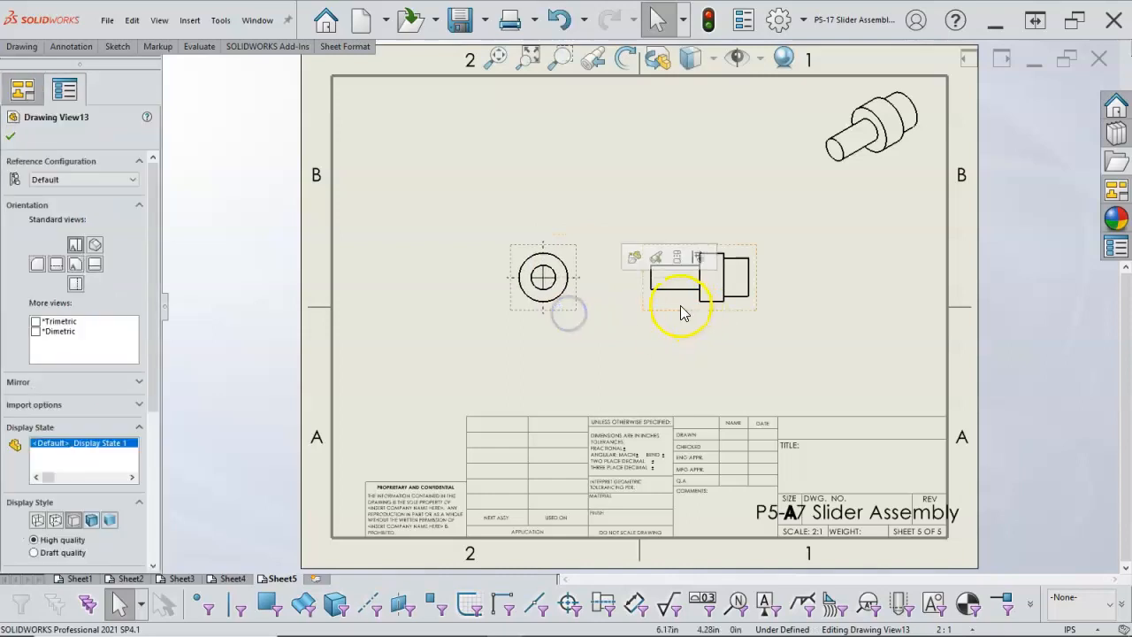
drag(695, 312, 727, 310)
click(648, 343)
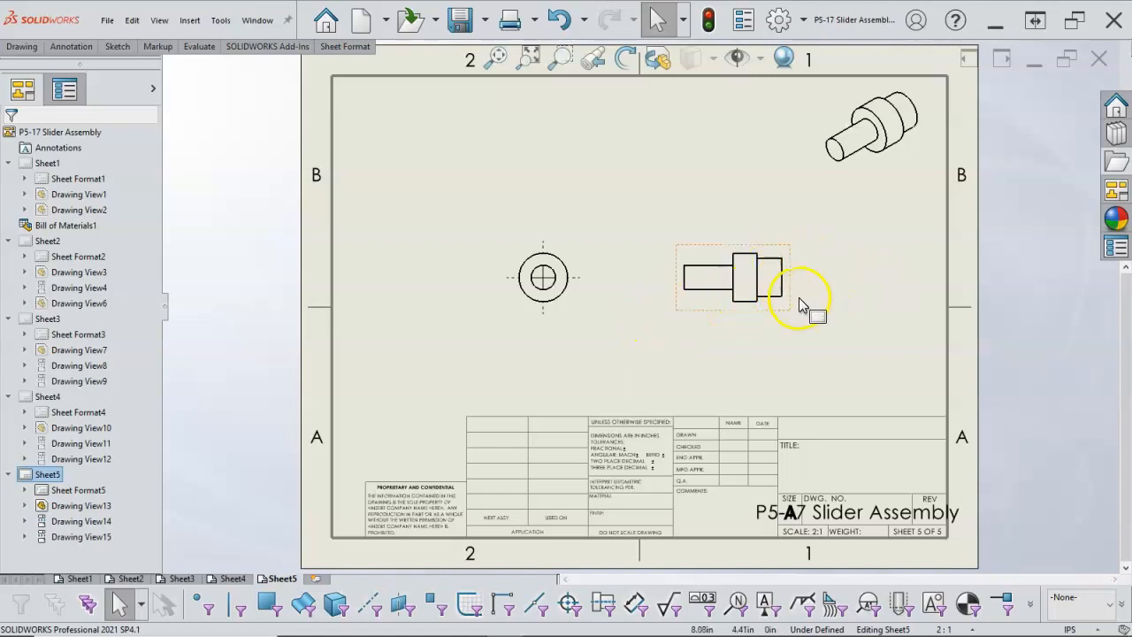
drag(662, 313, 506, 318)
click(672, 295)
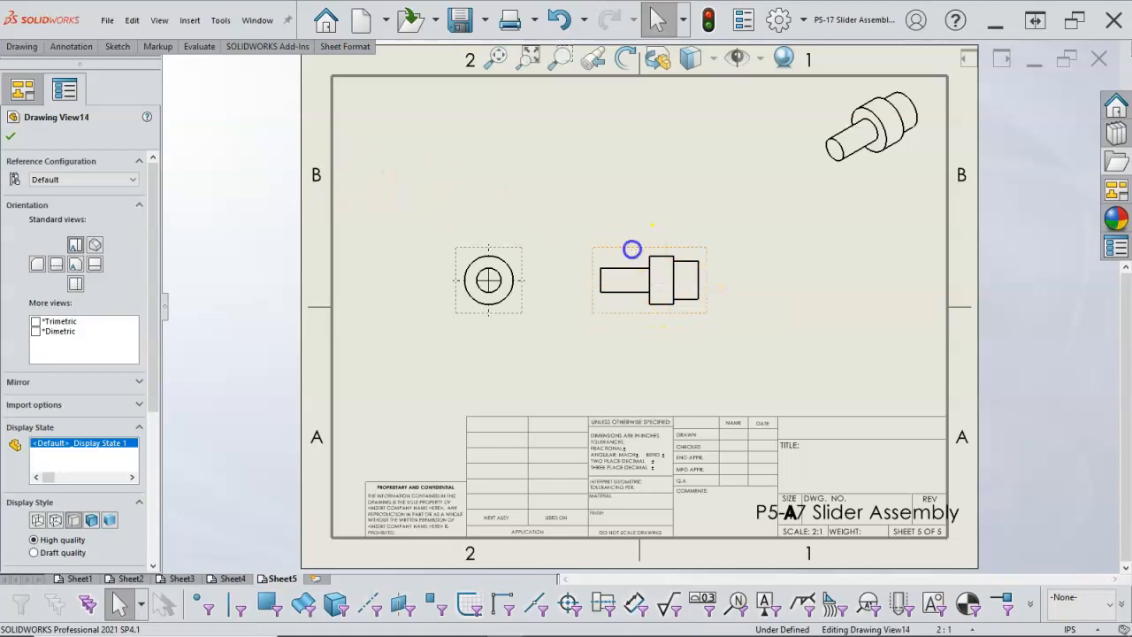
Project an opposite end view from the pin driver's side view, placed to the right of it.
click(629, 253)
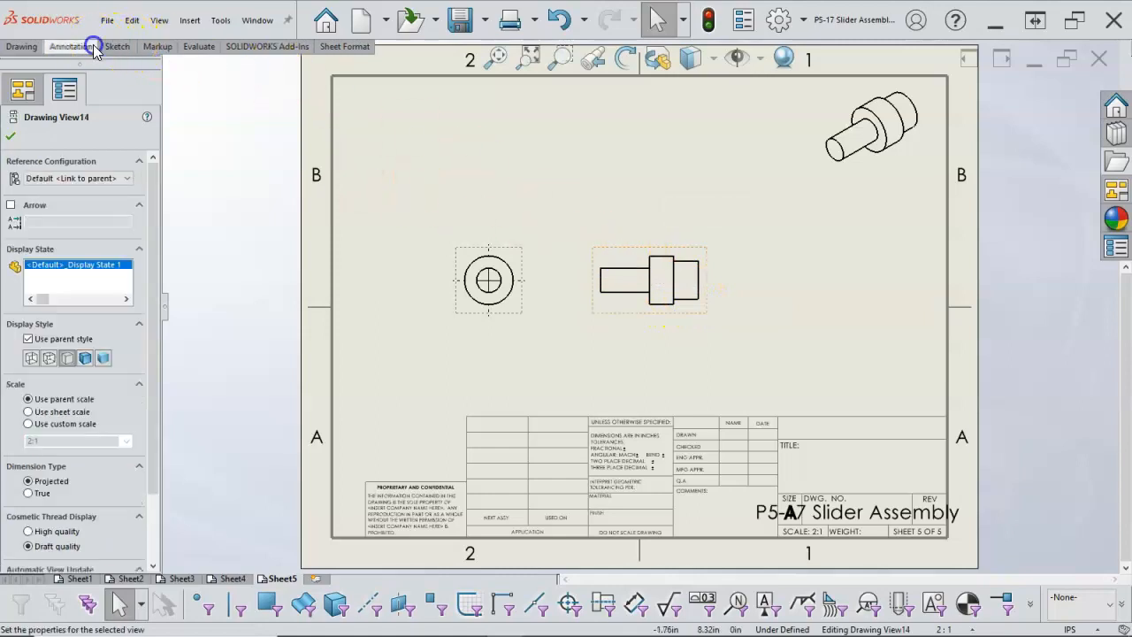
click(86, 46)
click(21, 46)
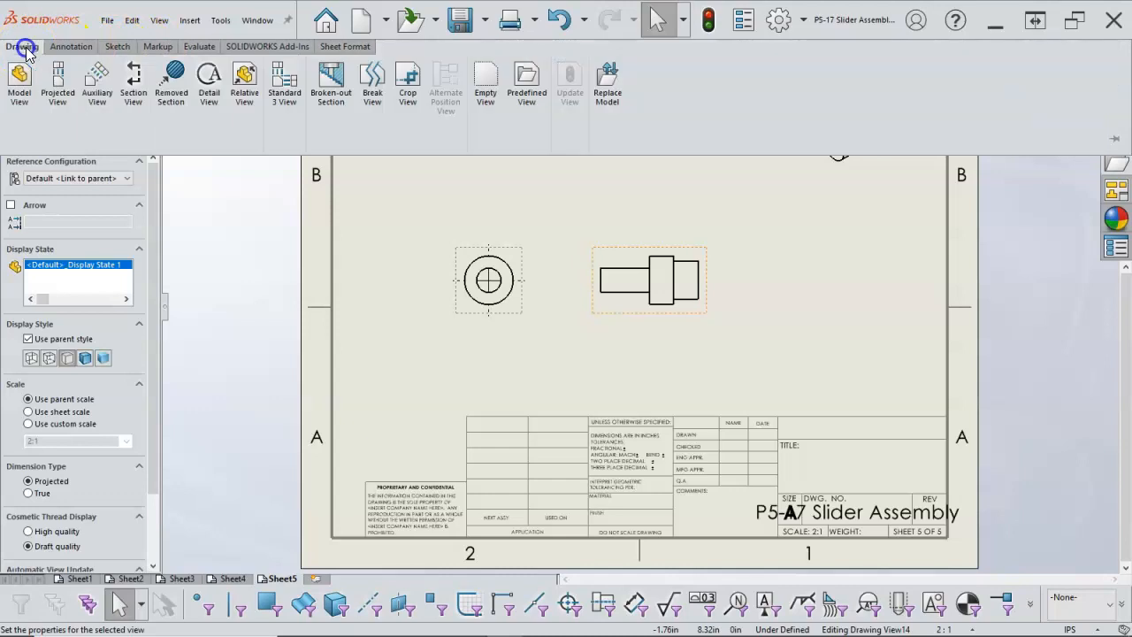
click(58, 89)
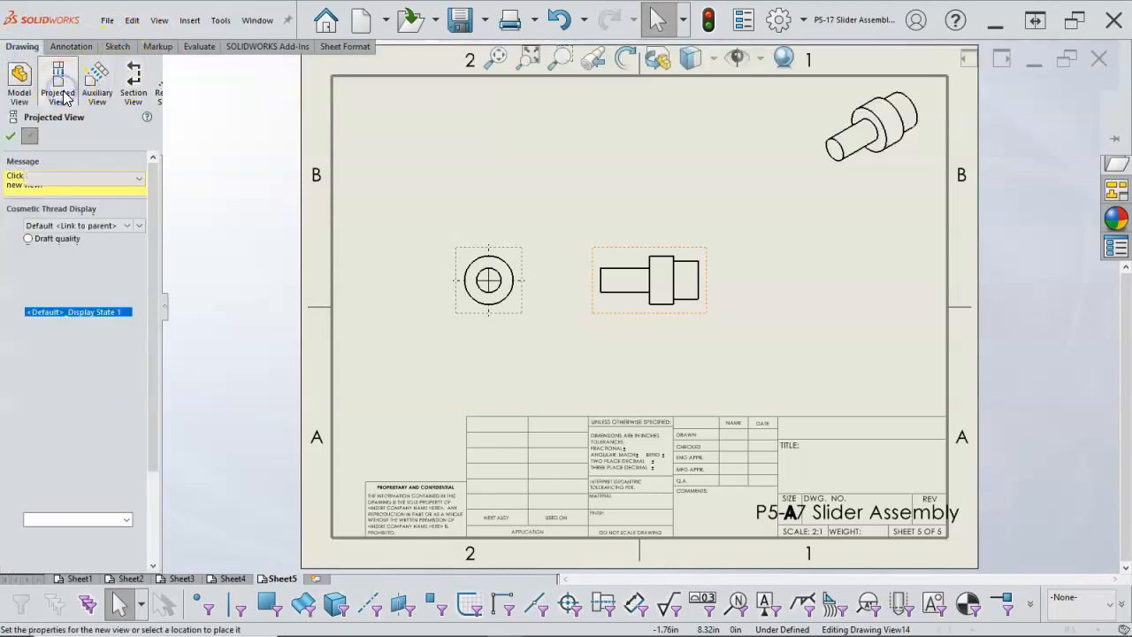
click(829, 280)
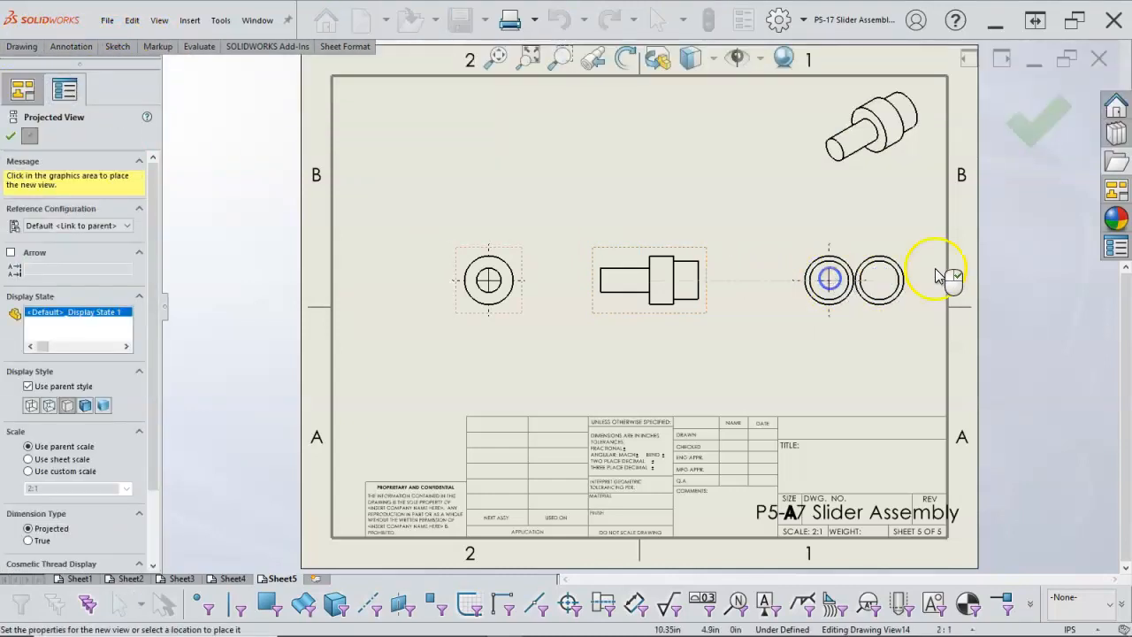
click(1040, 128)
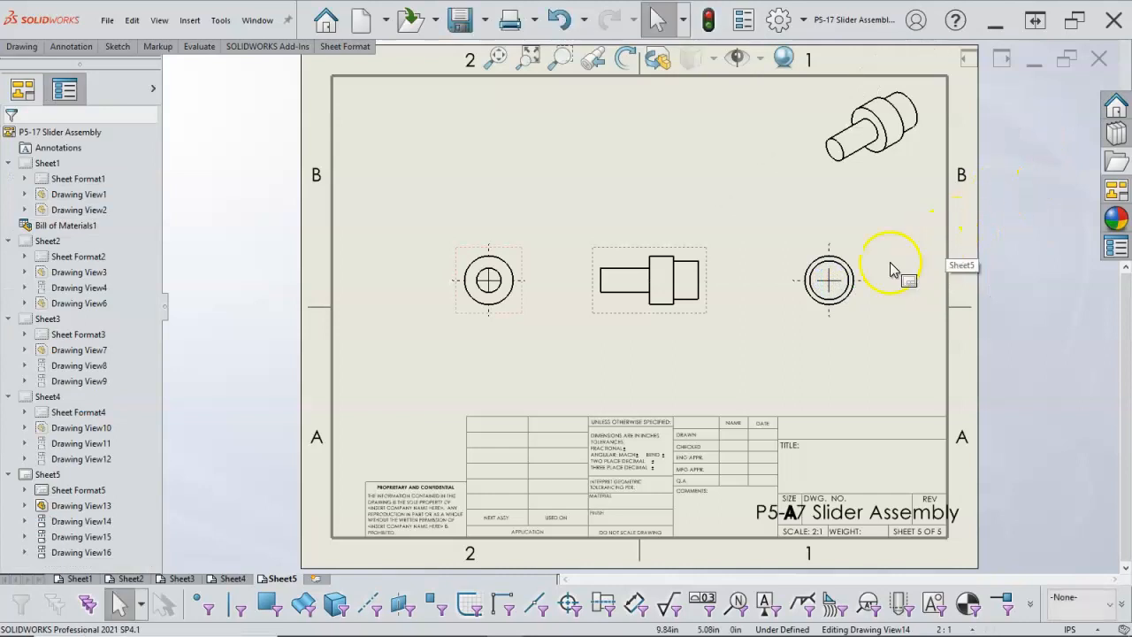
Adjust the spacing of the pin driver's side view and second end view by moving both slightly left.
drag(605, 320, 593, 321)
click(791, 318)
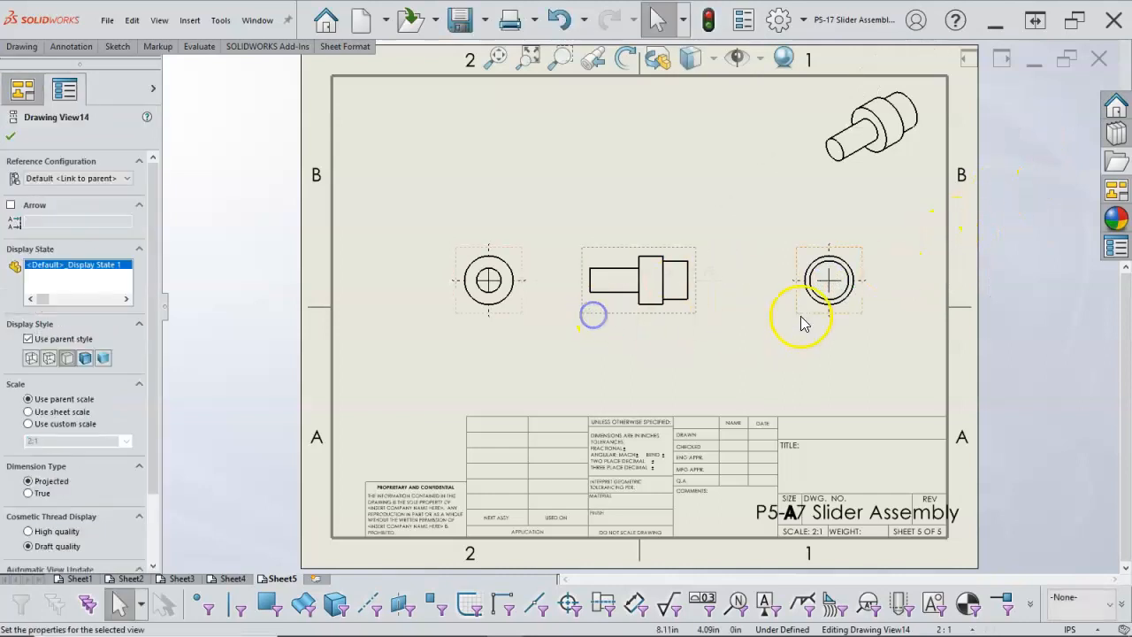
click(636, 367)
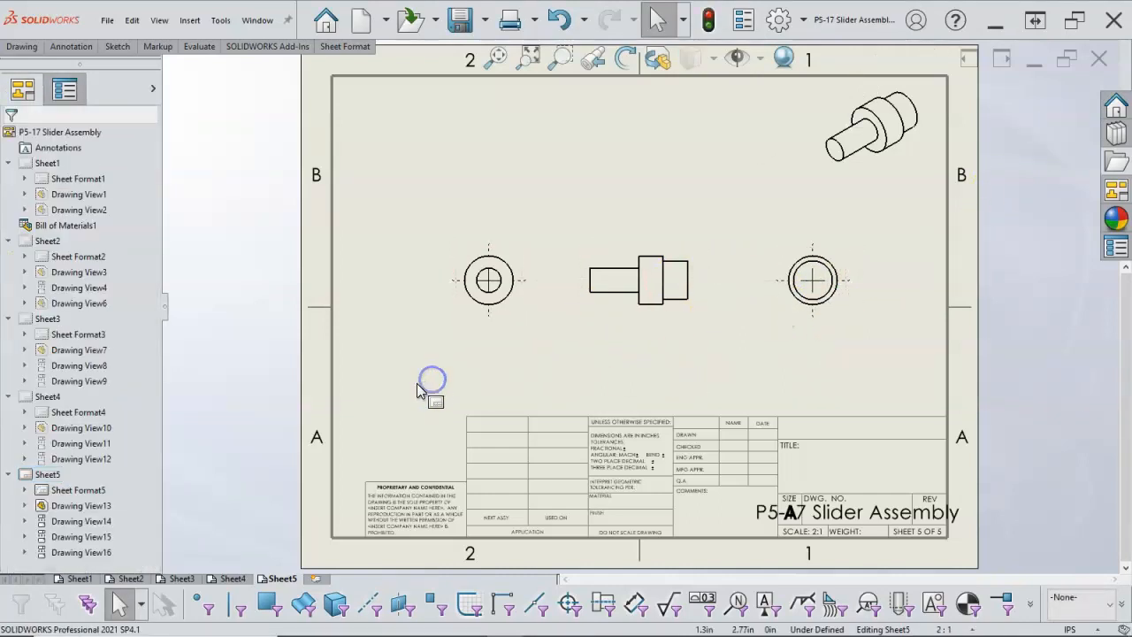
Add Sheet6 and place the Arm part's top view on it as a single view.
click(320, 580)
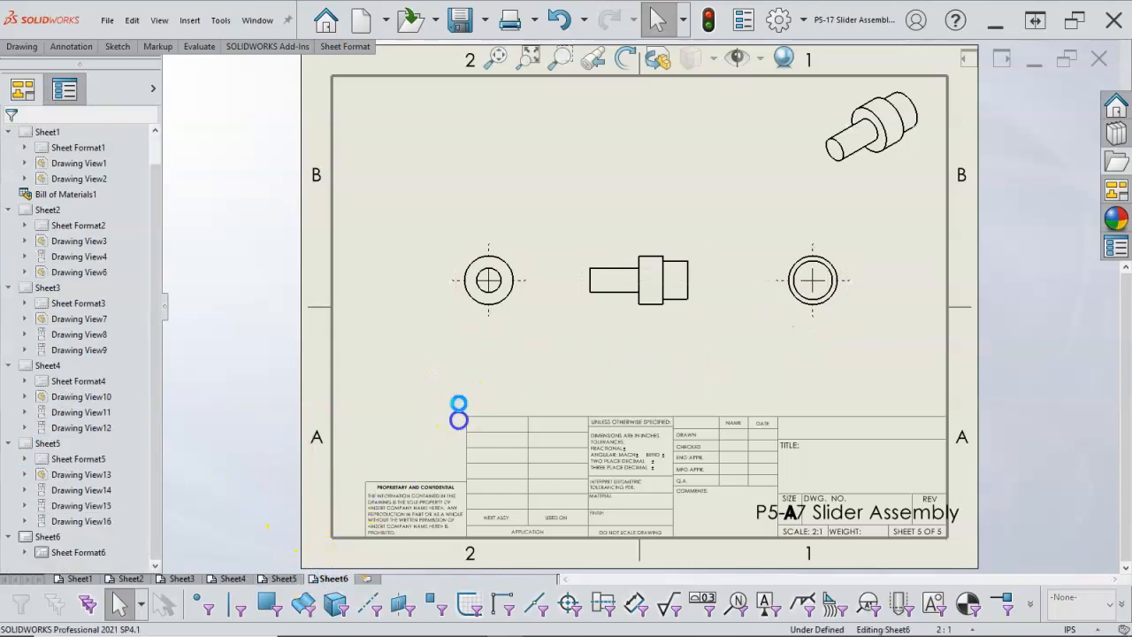
click(1118, 160)
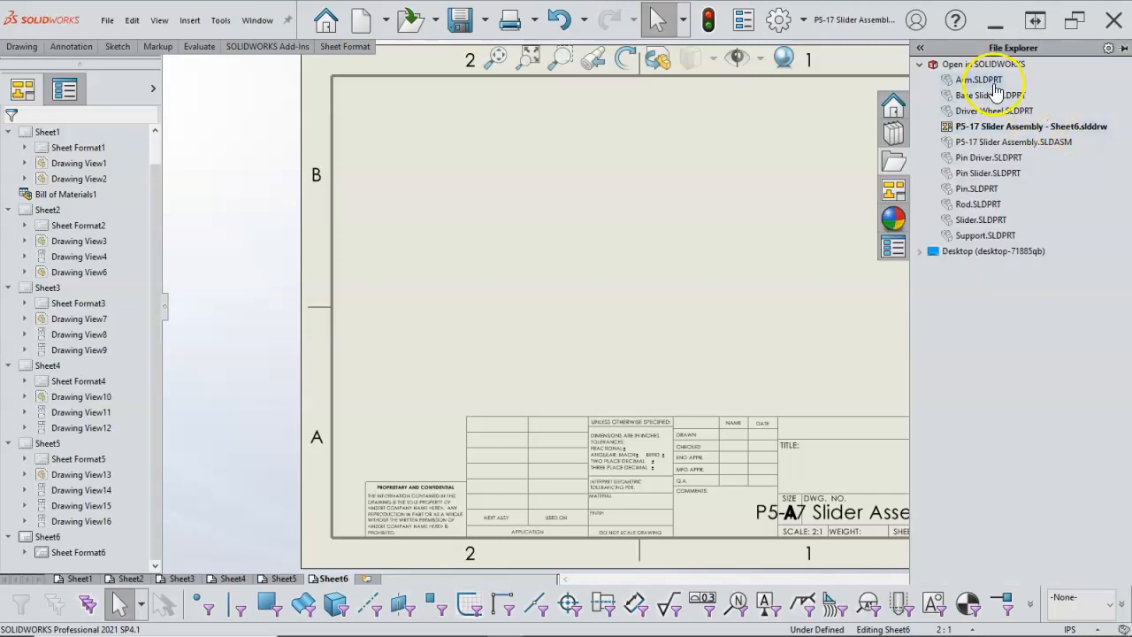
drag(989, 86, 724, 181)
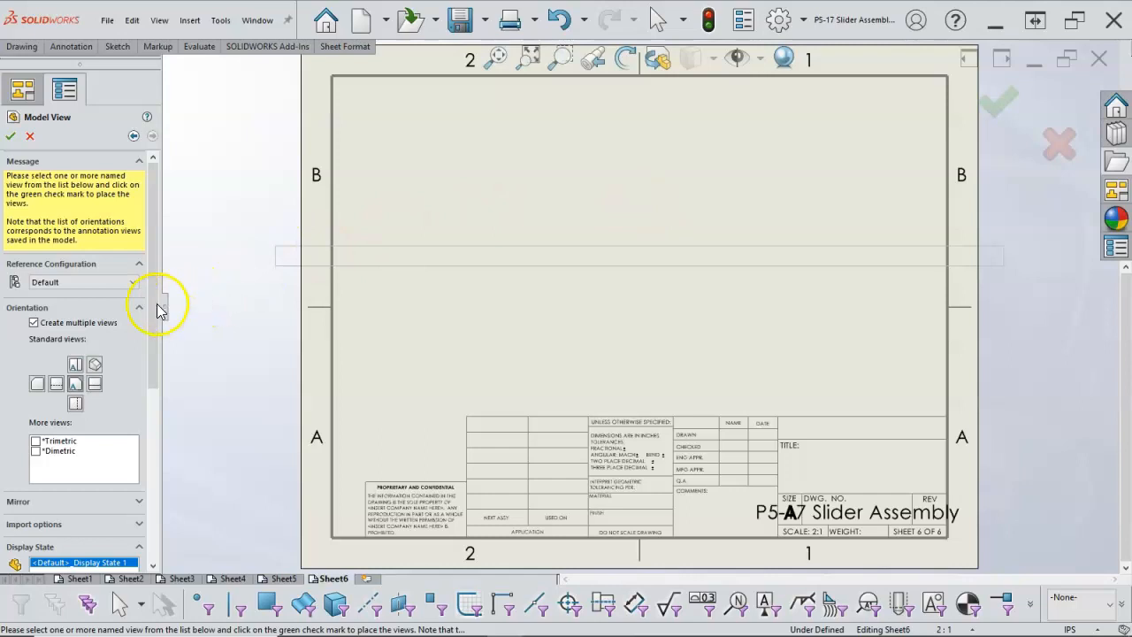
click(35, 324)
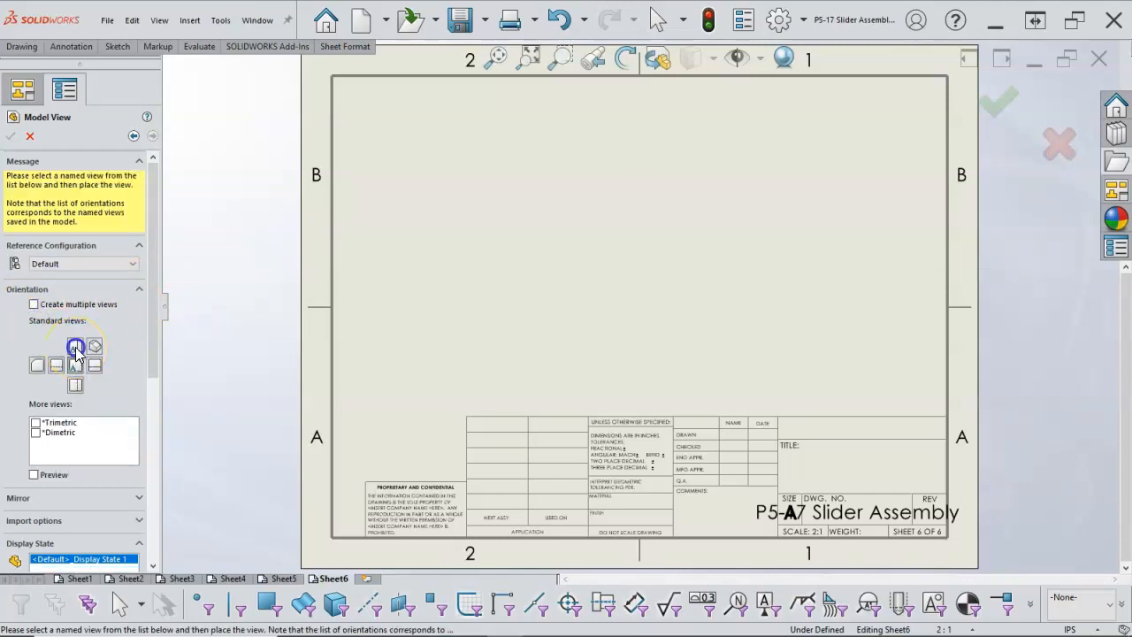
click(76, 348)
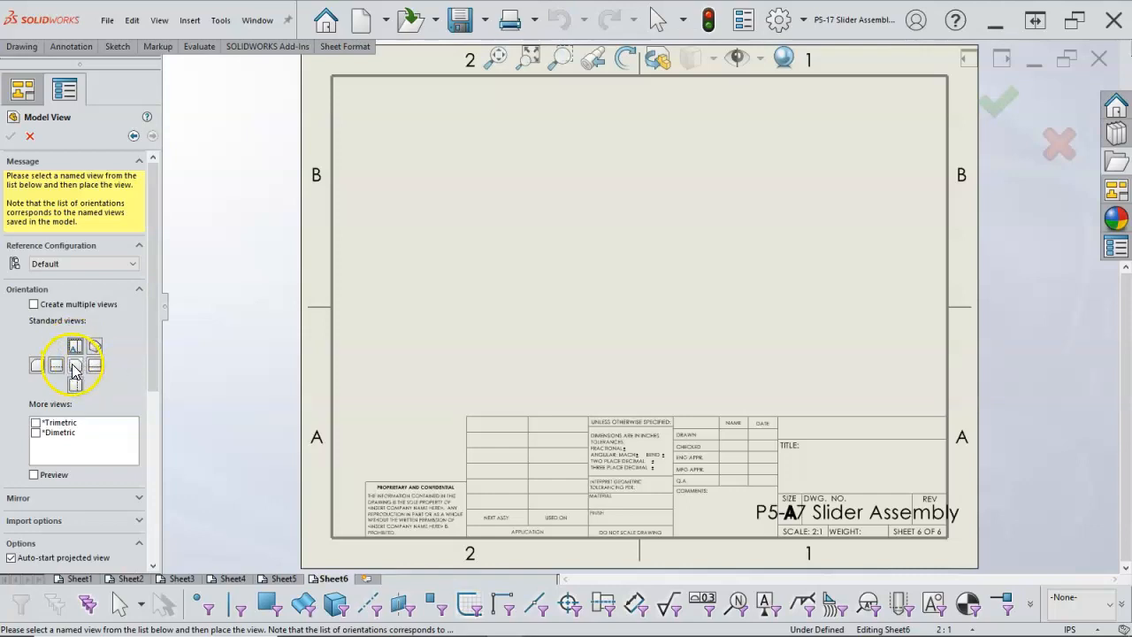
click(514, 300)
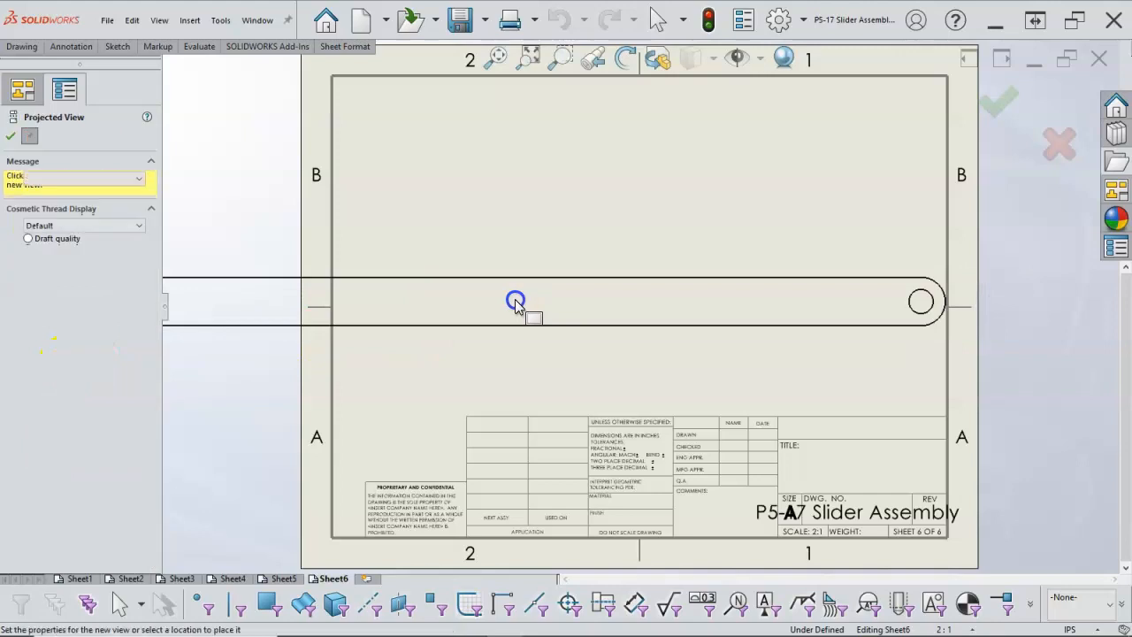
End the automatic projection without adding a view and center the arm's top view horizontally across the sheet.
scroll(571, 296, up, 1)
right_click(682, 277)
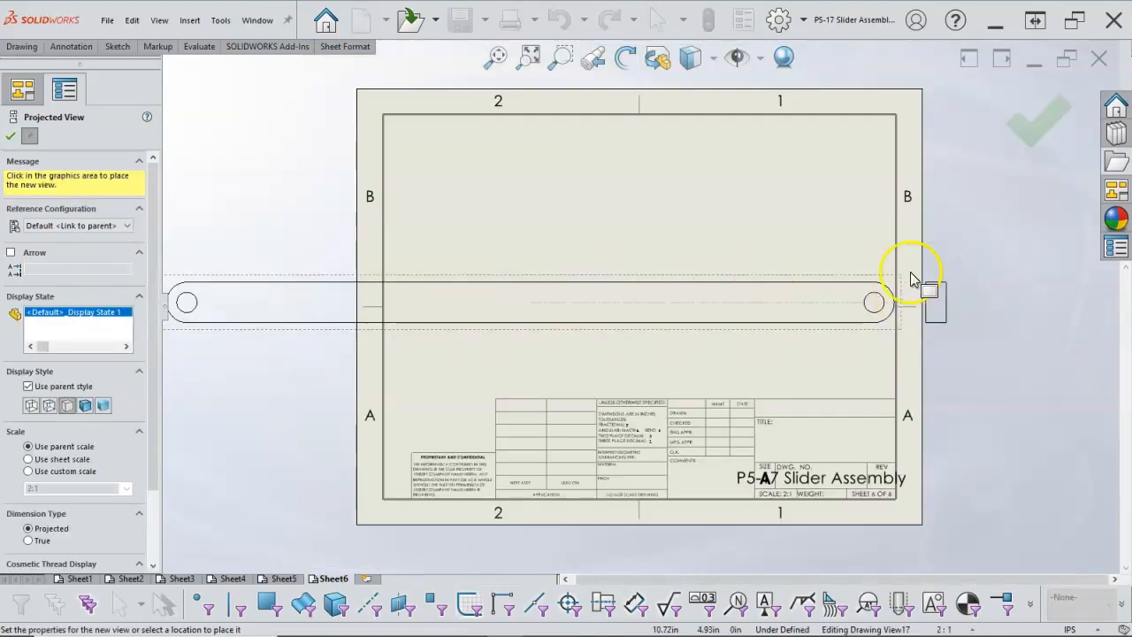
click(916, 302)
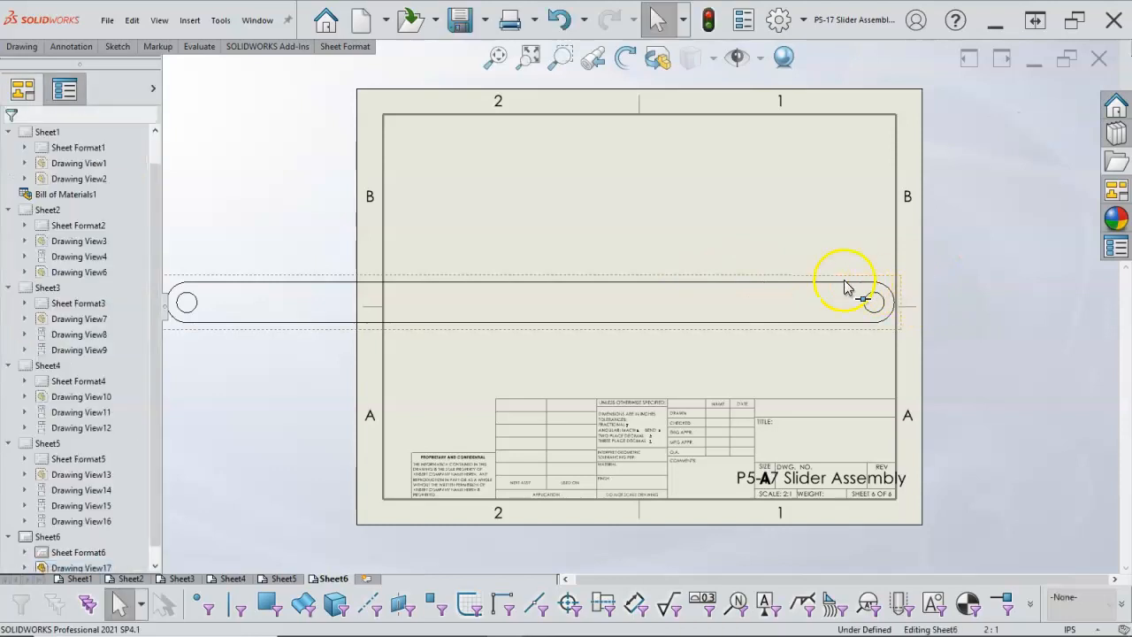
drag(801, 278, 907, 281)
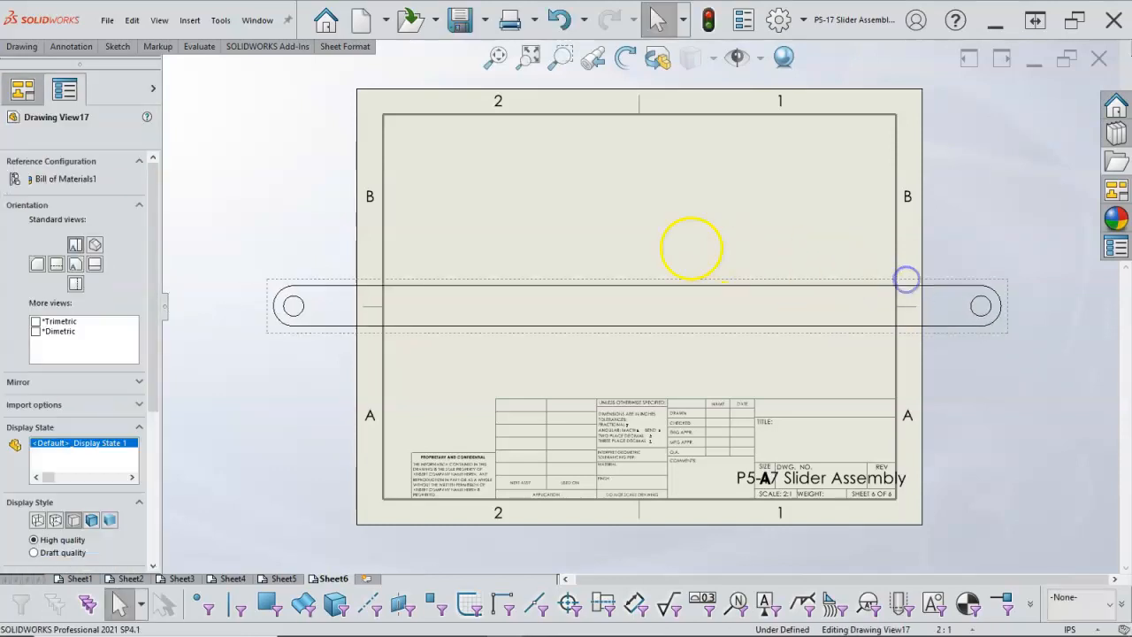
Project an edge view of the arm directly above its top view.
click(21, 46)
click(57, 79)
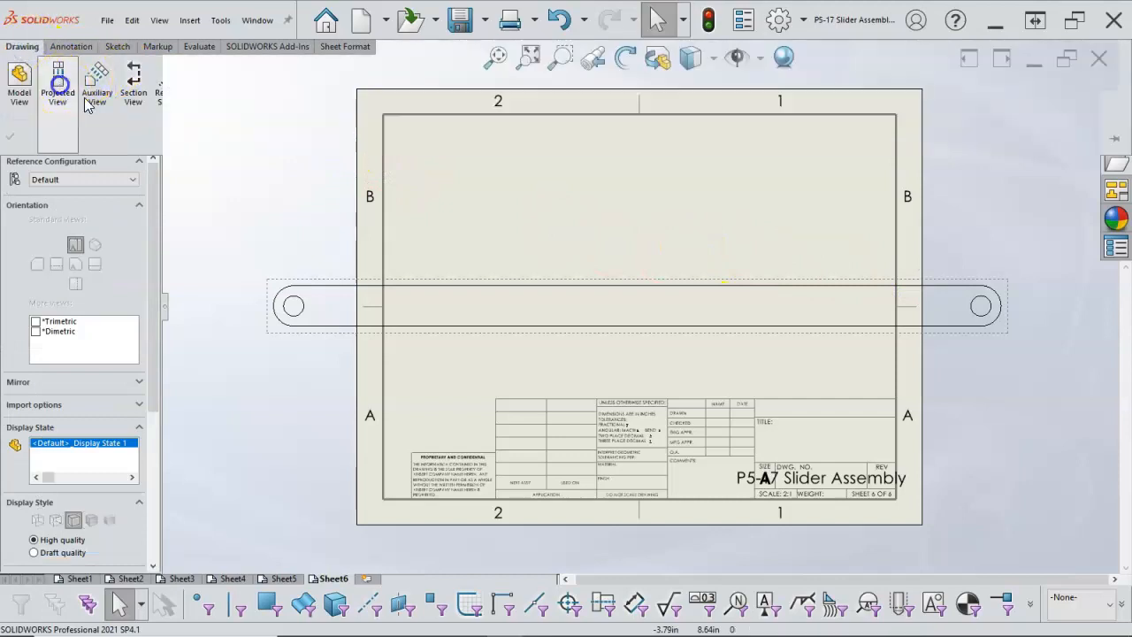
click(594, 216)
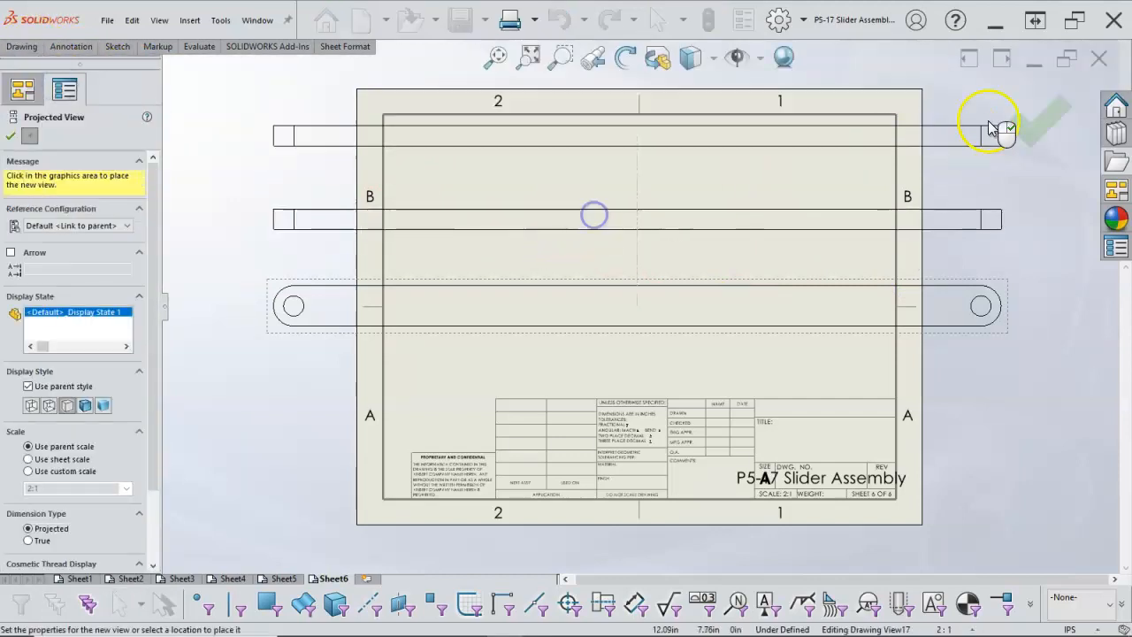
click(1019, 119)
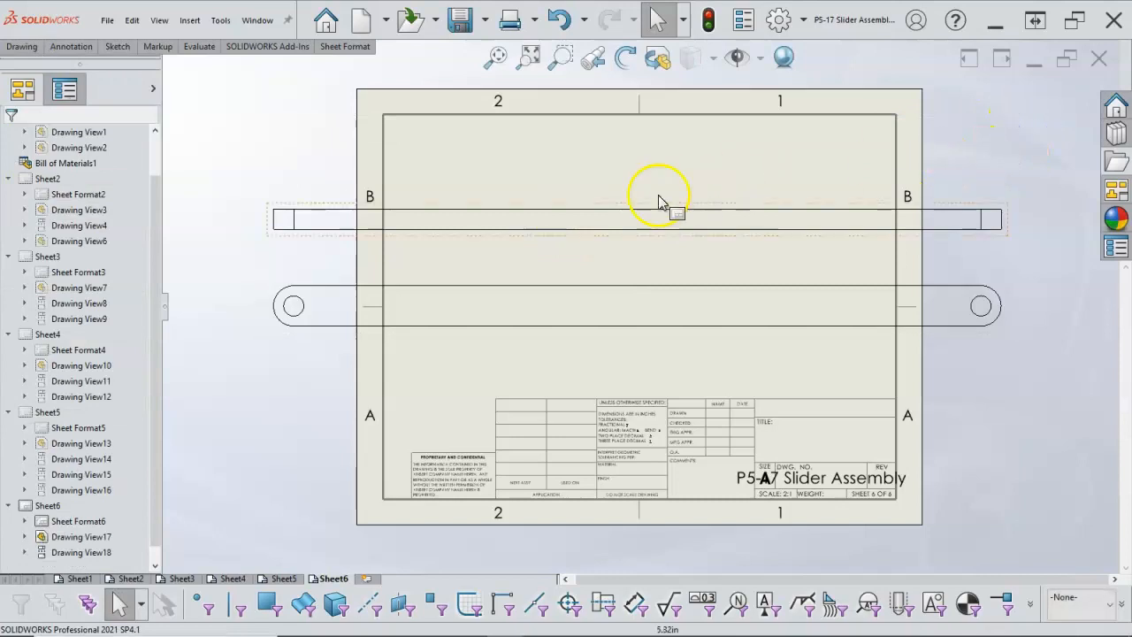
click(572, 285)
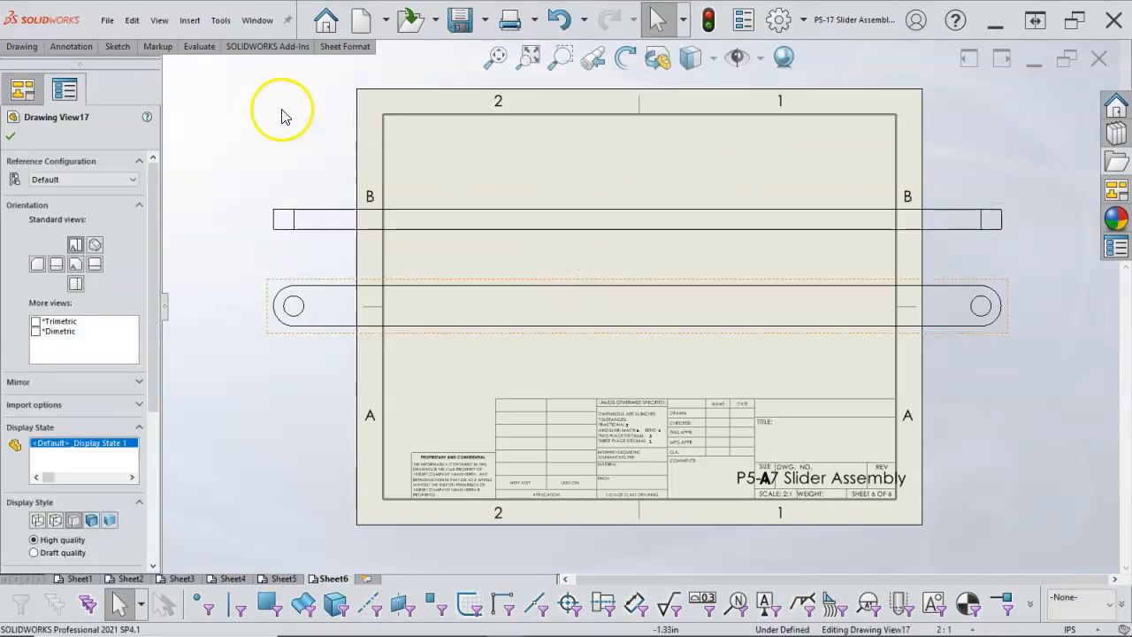
Project an isometric view from the arm's top view and place it outside the sheet beyond its upper-right corner.
click(19, 46)
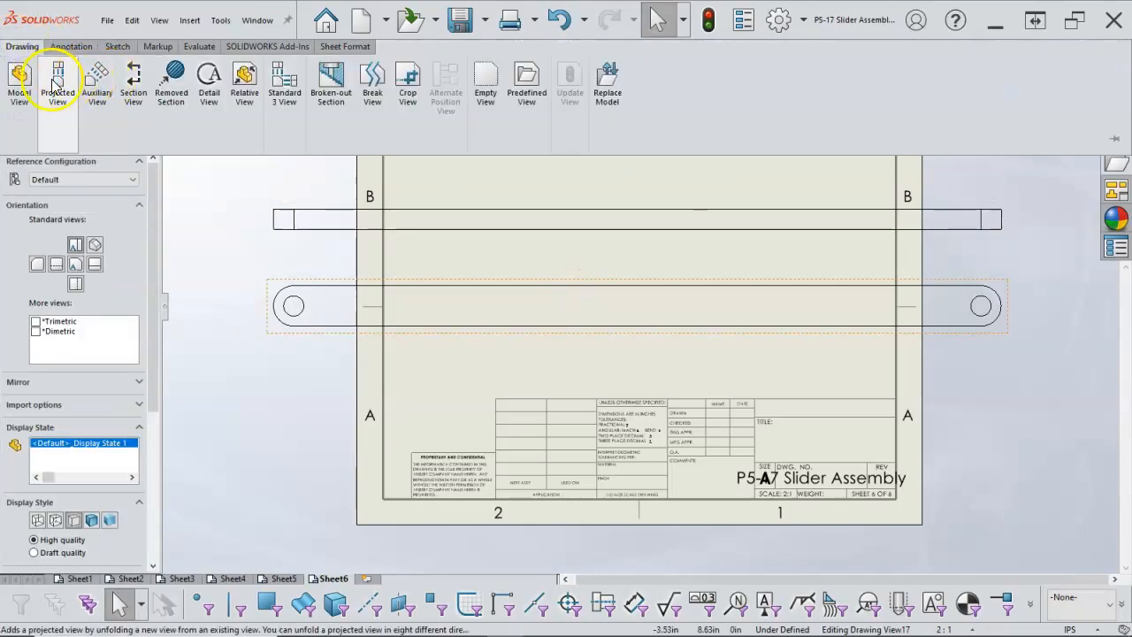
click(51, 78)
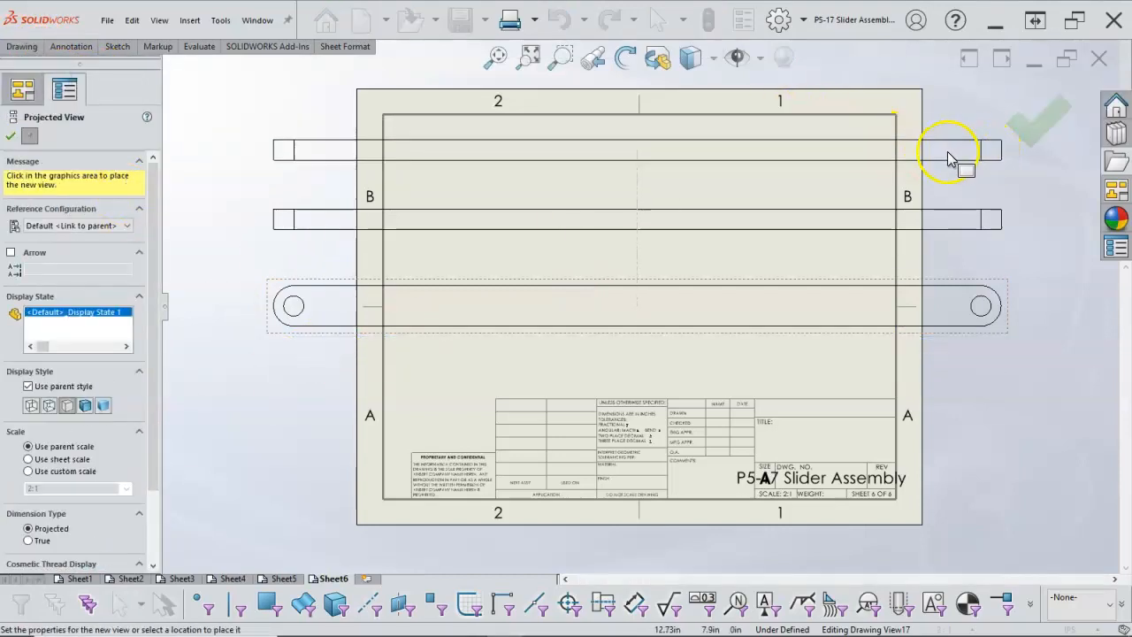
scroll(937, 163, up, 3)
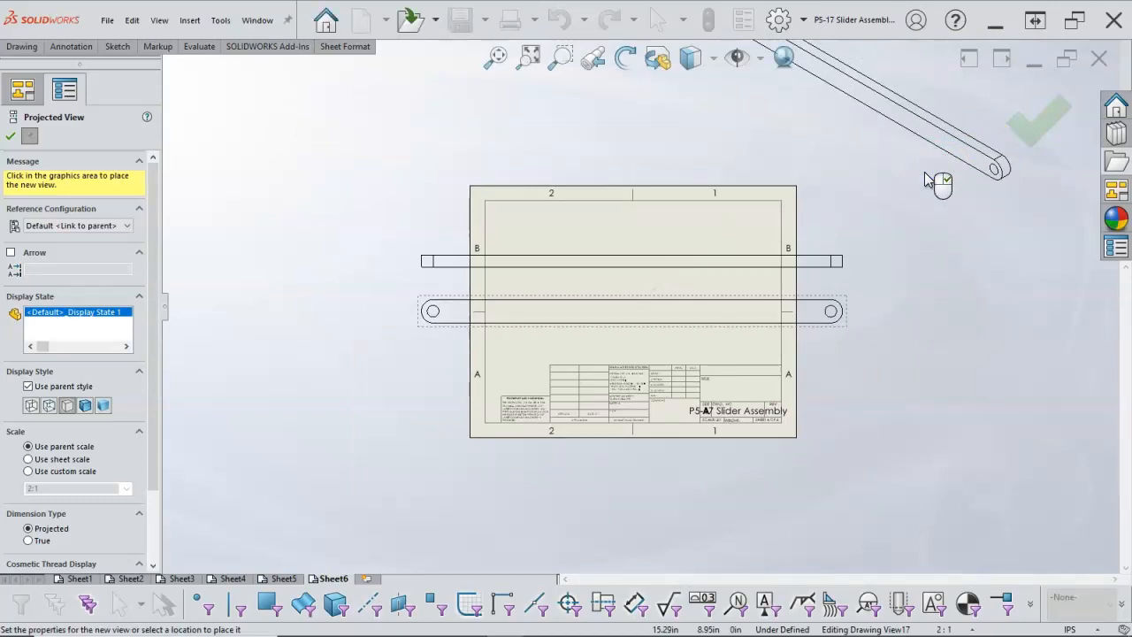
click(1042, 129)
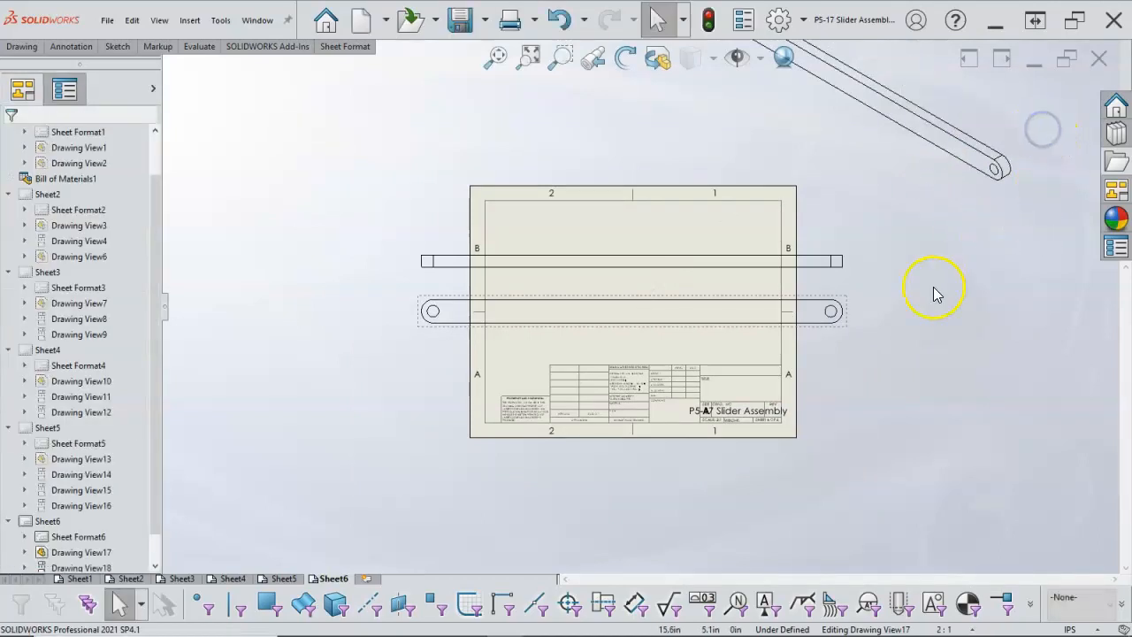
Set Sheet6's scale to 1:1 and lower the arm's top view and edge view to sit above the title block.
click(934, 197)
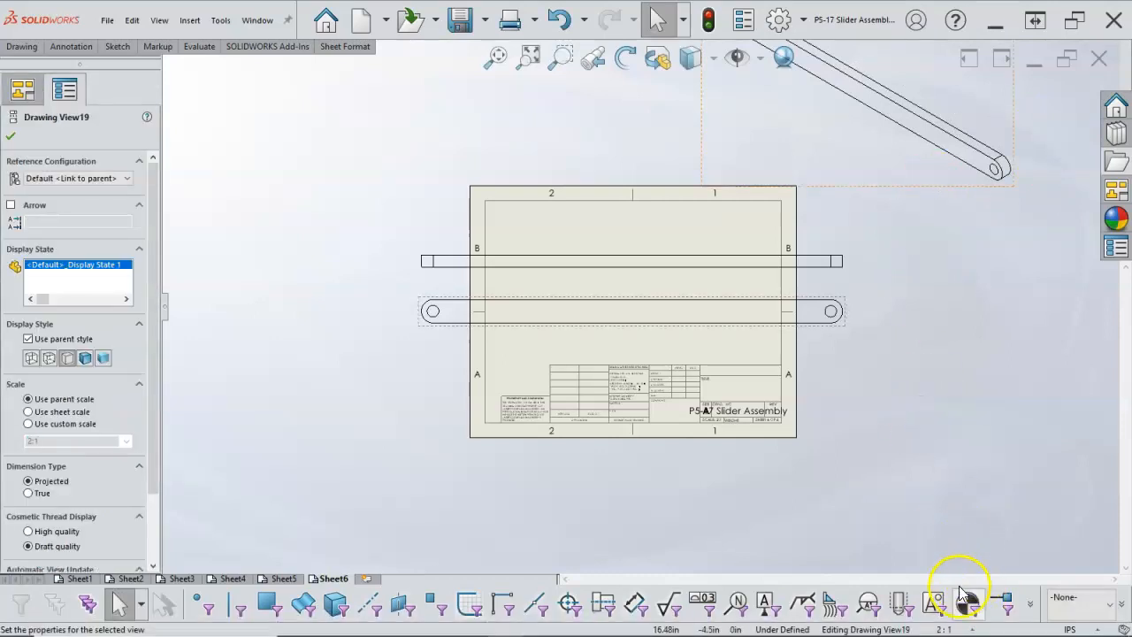
click(971, 628)
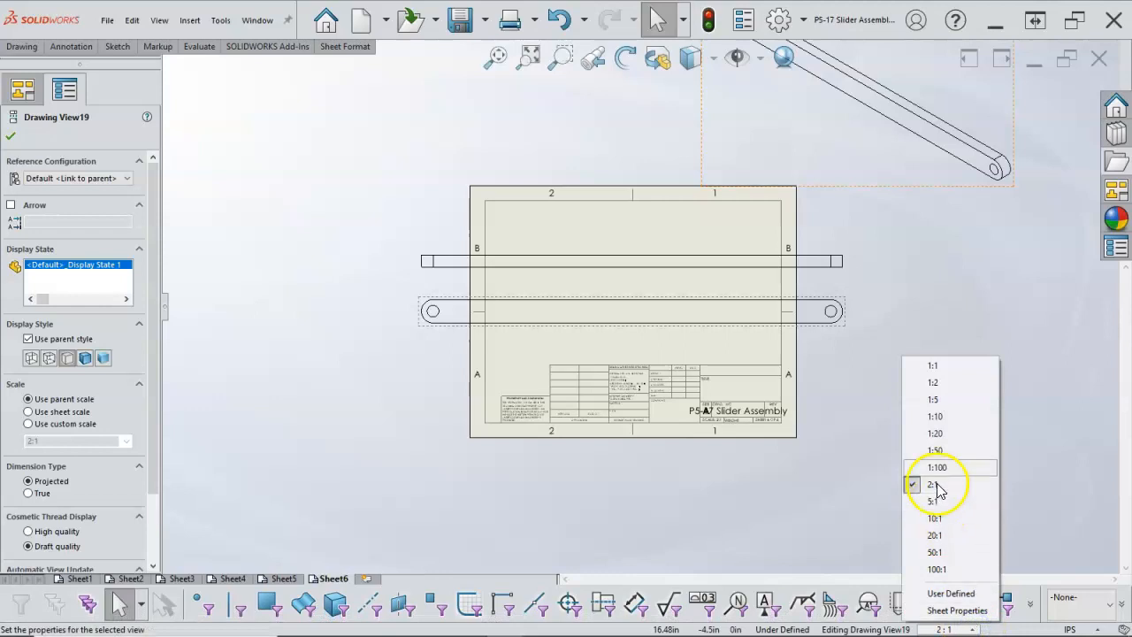
click(935, 367)
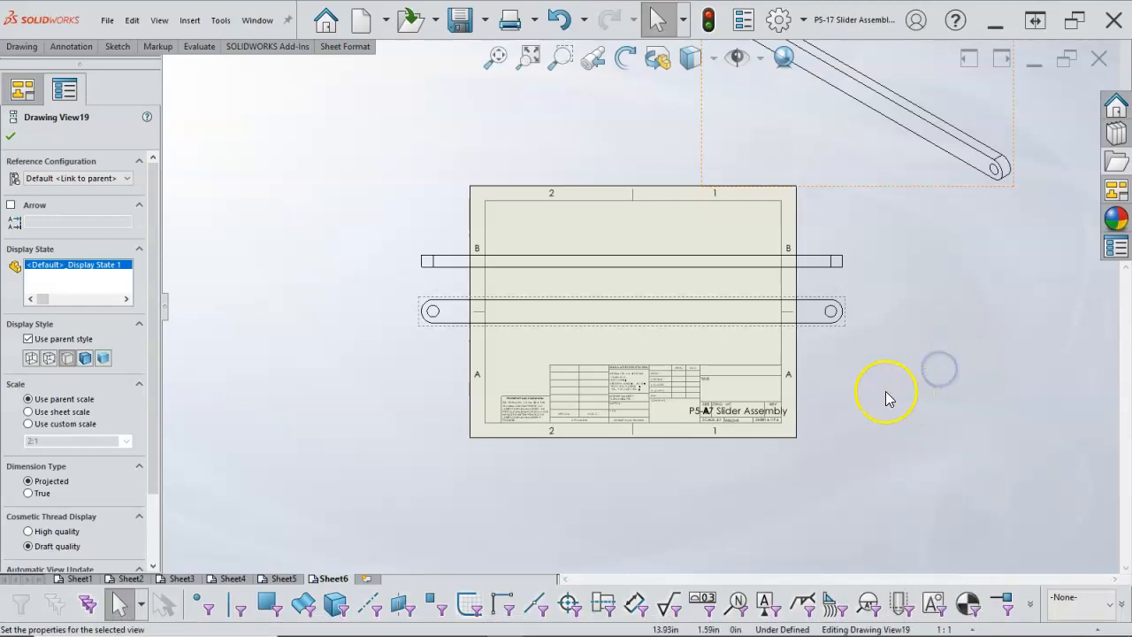
key(f)
drag(636, 315, 633, 350)
click(663, 223)
drag(664, 222, 657, 268)
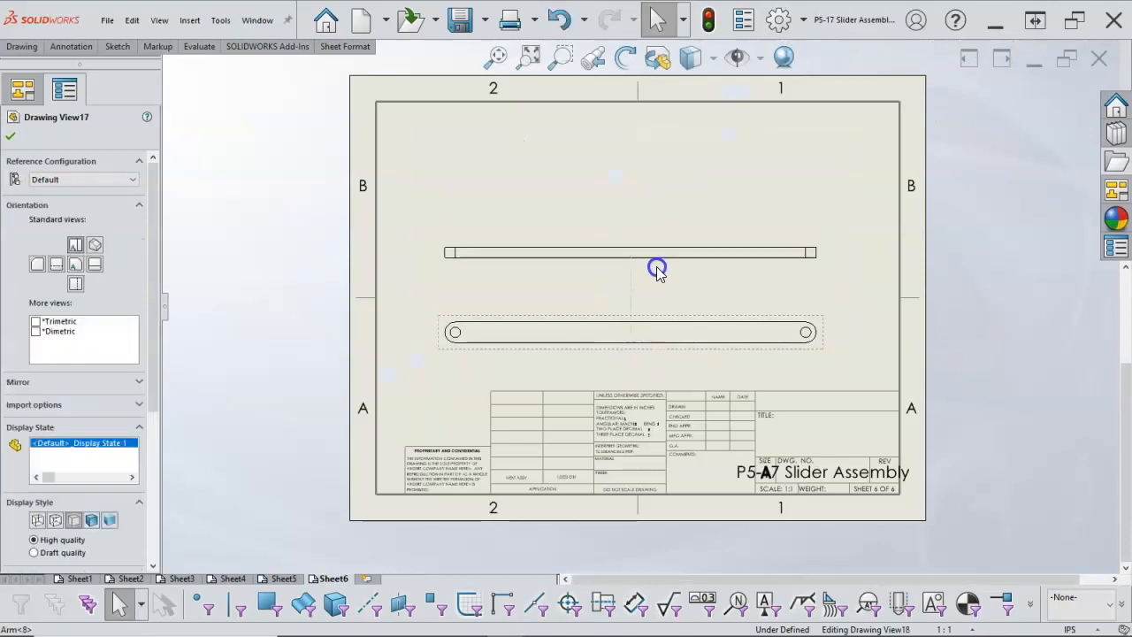
Give the arm's isometric view a custom scale of 1:2 and position it in the sheet's upper-right corner.
key(z)
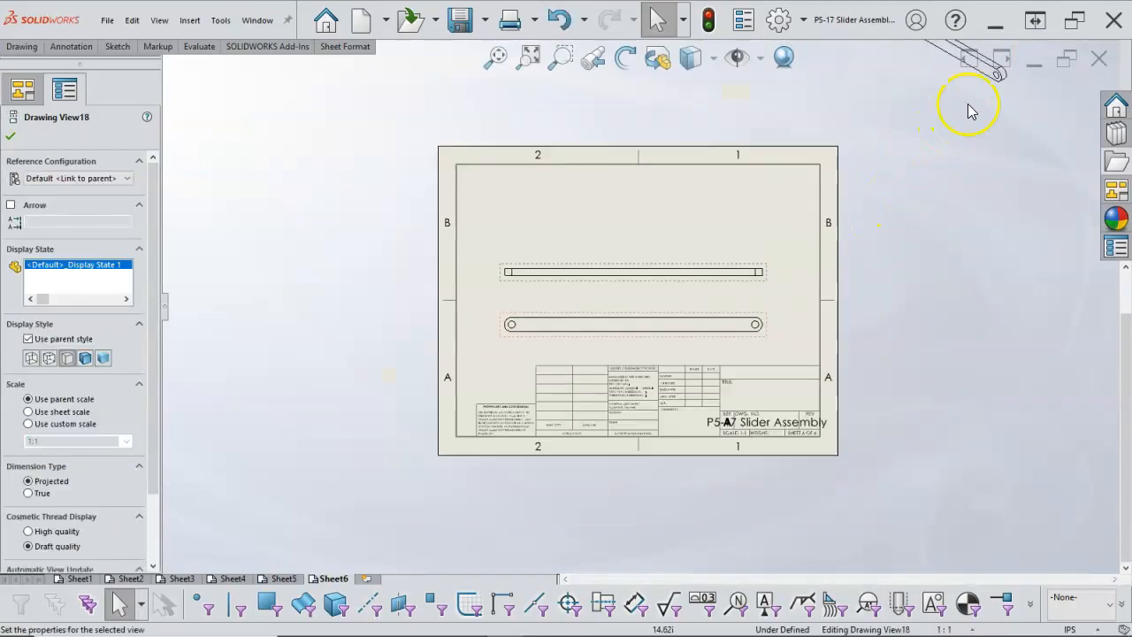
mouse_move(939, 94)
mouse_down()
mouse_move(829, 222)
mouse_move(766, 260)
mouse_up()
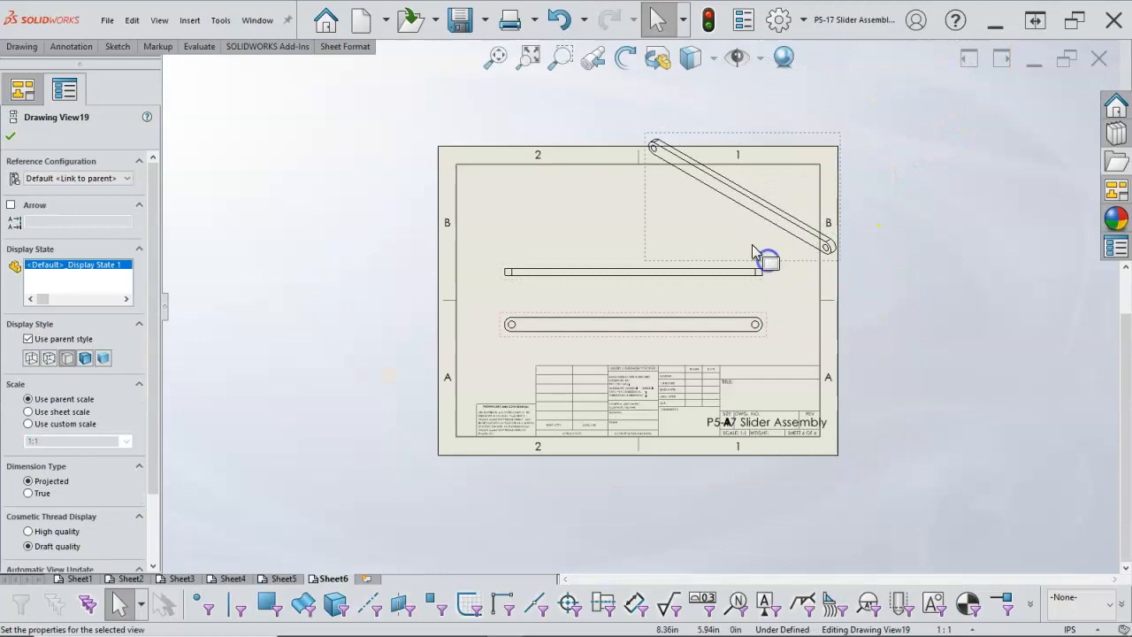
click(86, 425)
click(129, 445)
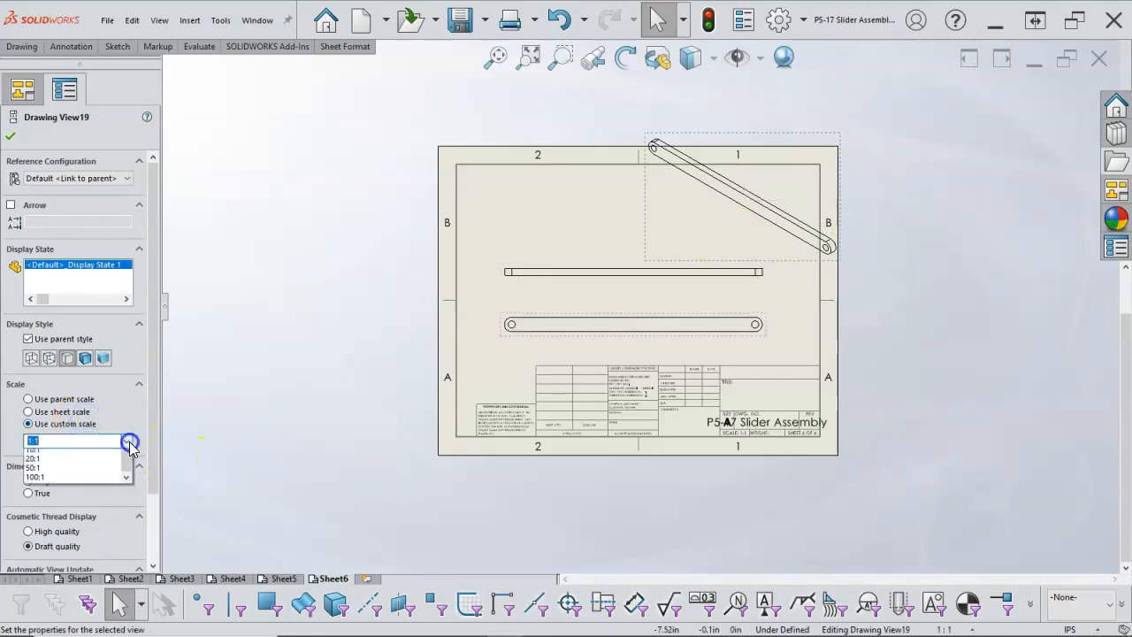
click(40, 464)
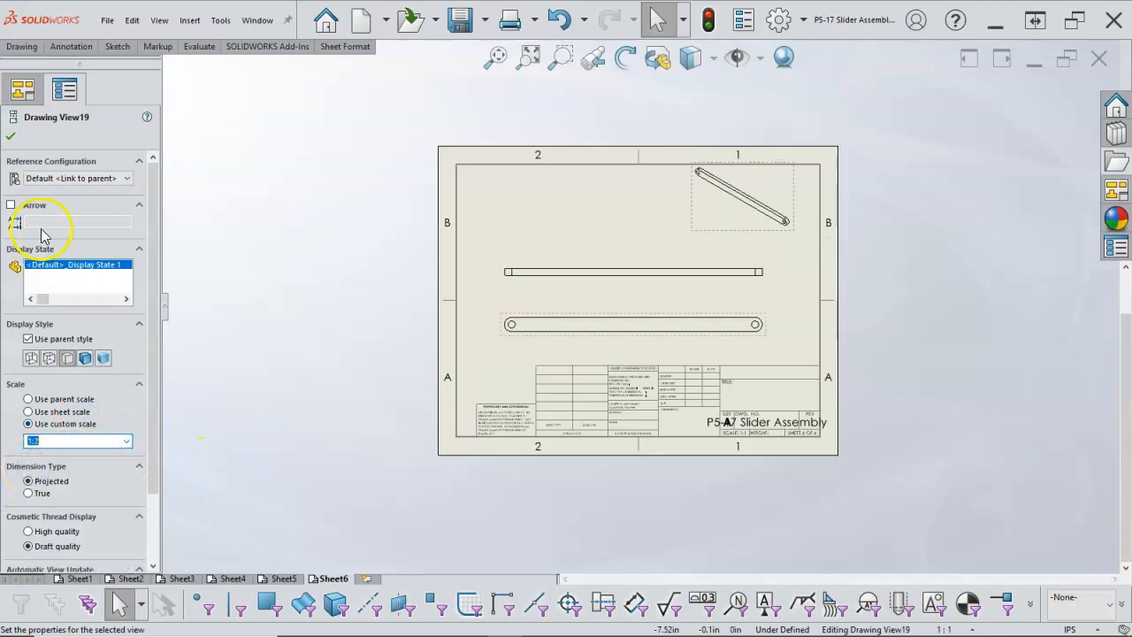
click(11, 137)
drag(741, 243, 766, 237)
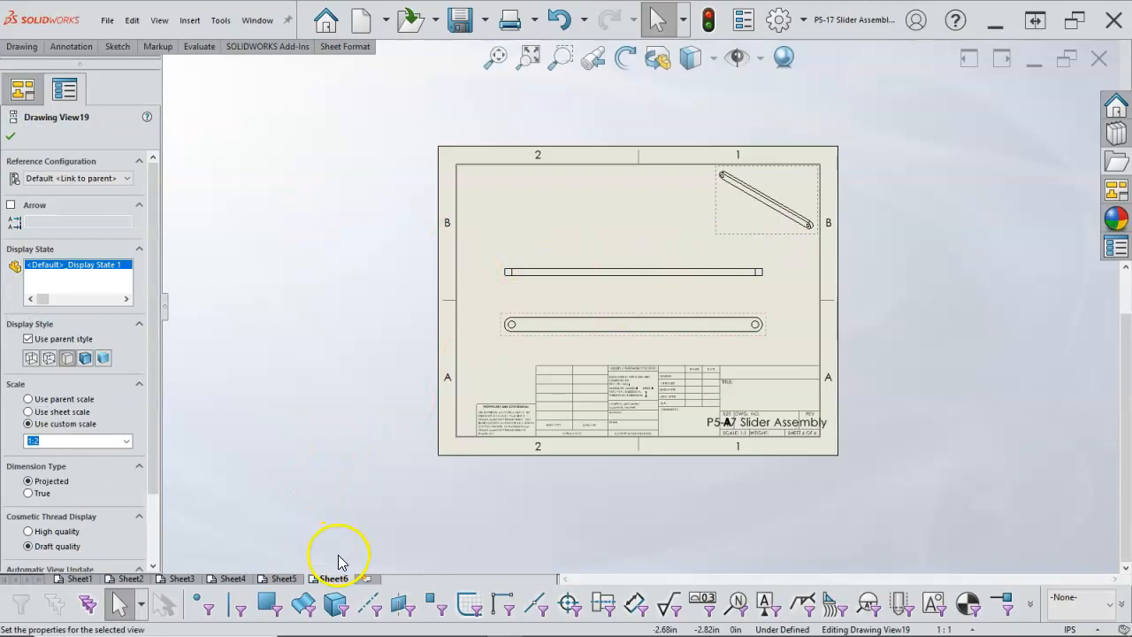
Add Sheet7 and load Pin.SLDPRT as the source part for its drawing views.
click(367, 580)
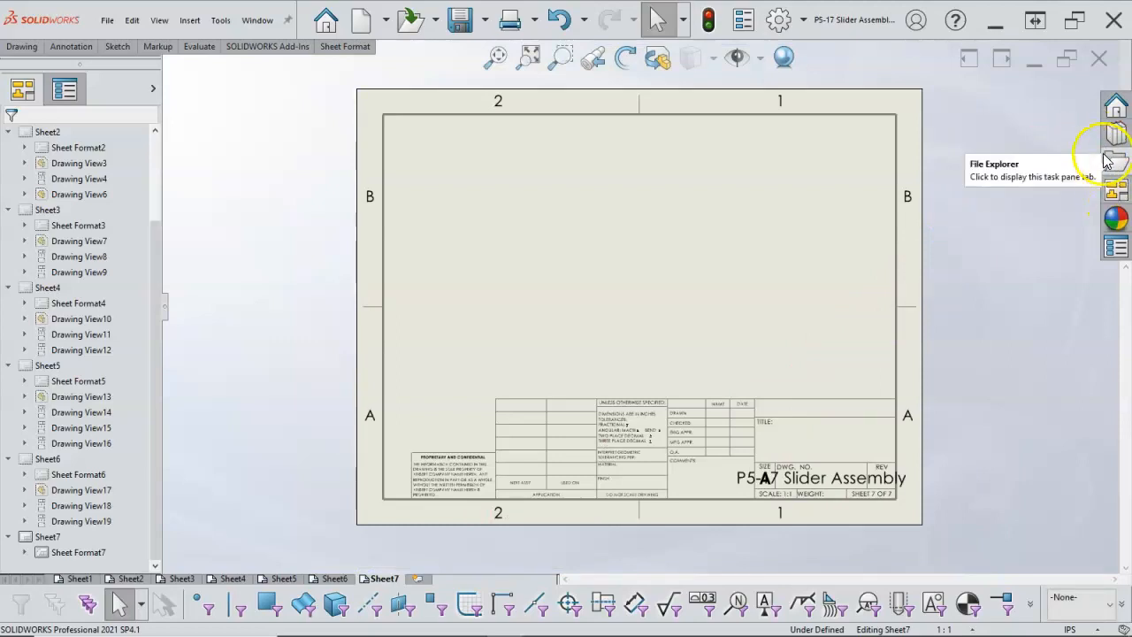
click(1117, 191)
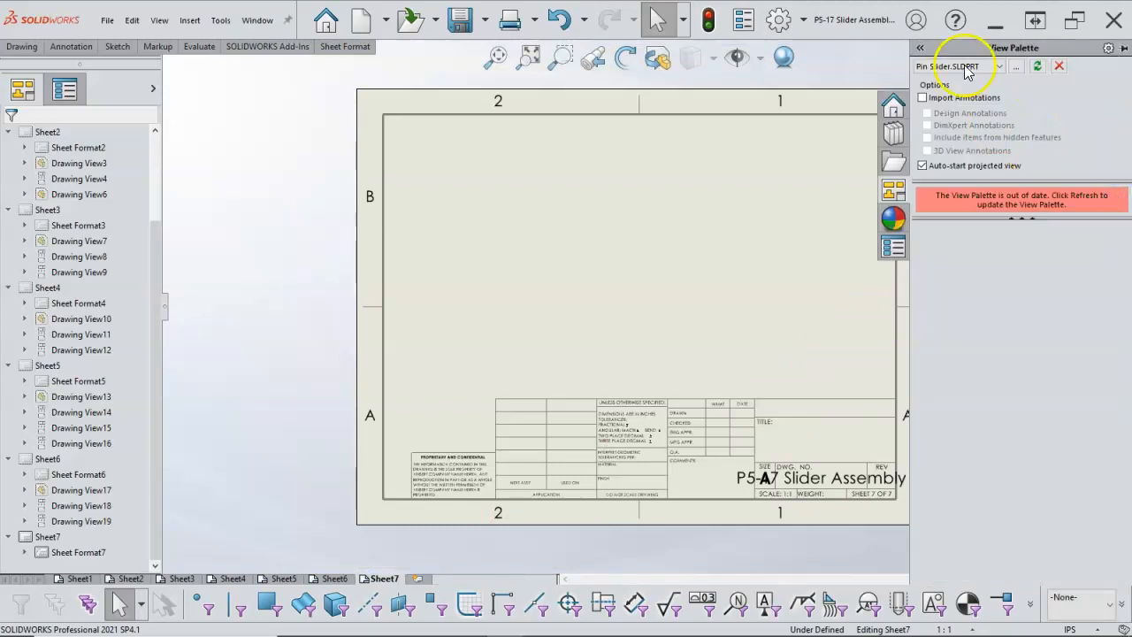
click(1001, 66)
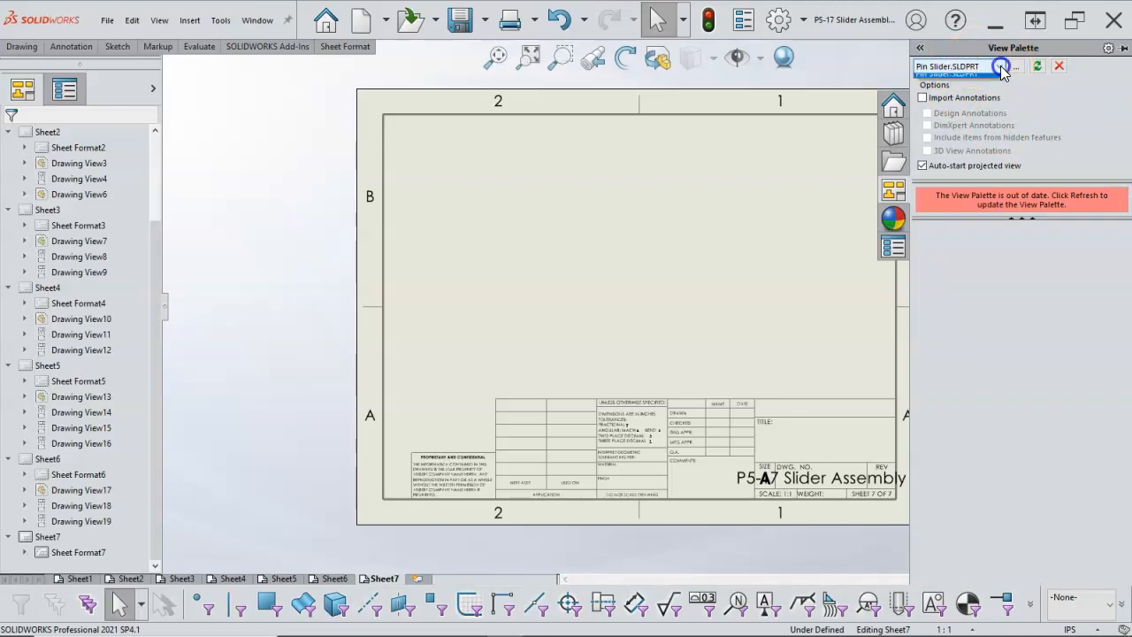
click(1001, 66)
click(1016, 65)
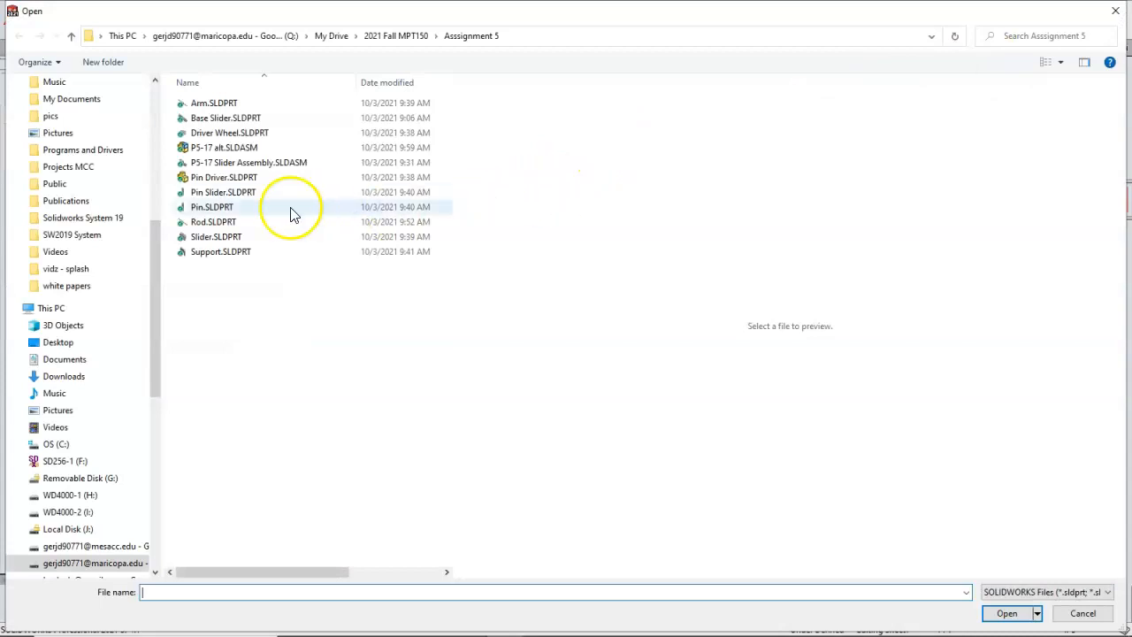
click(226, 212)
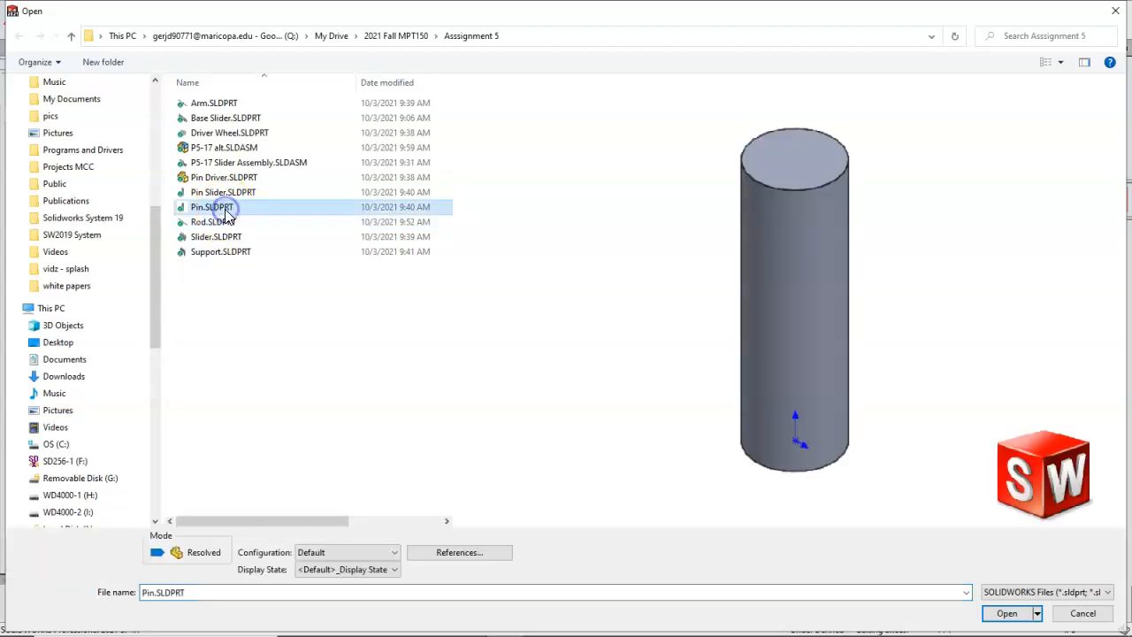
click(1008, 614)
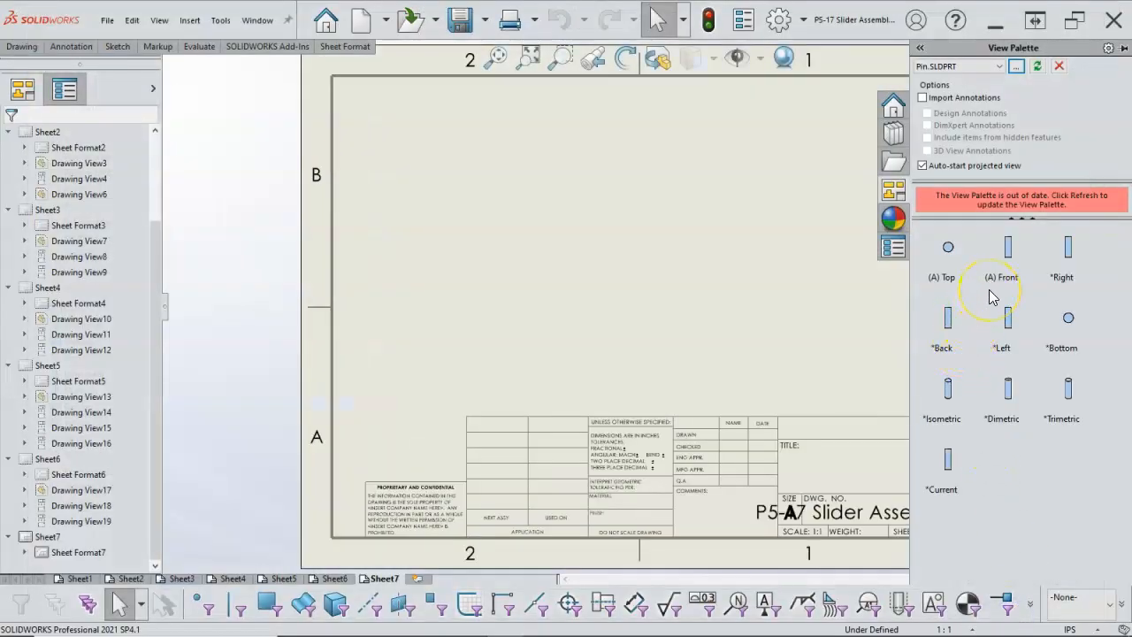
Place the pin's top view on the sheet and project a side view beside it and an isometric view above.
drag(955, 257, 545, 283)
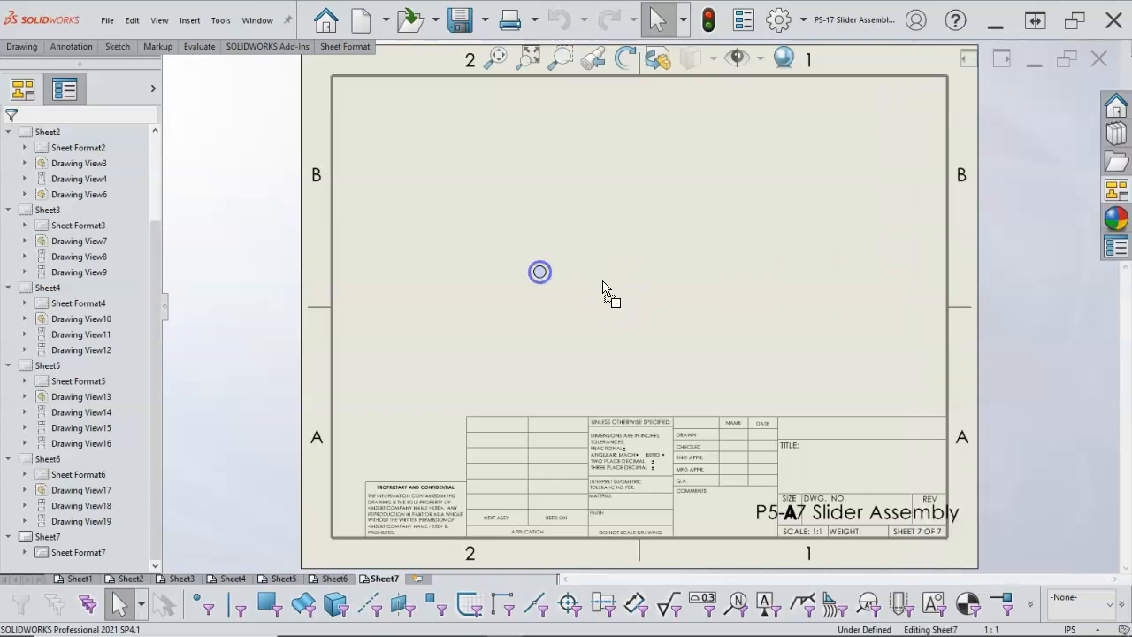
click(694, 279)
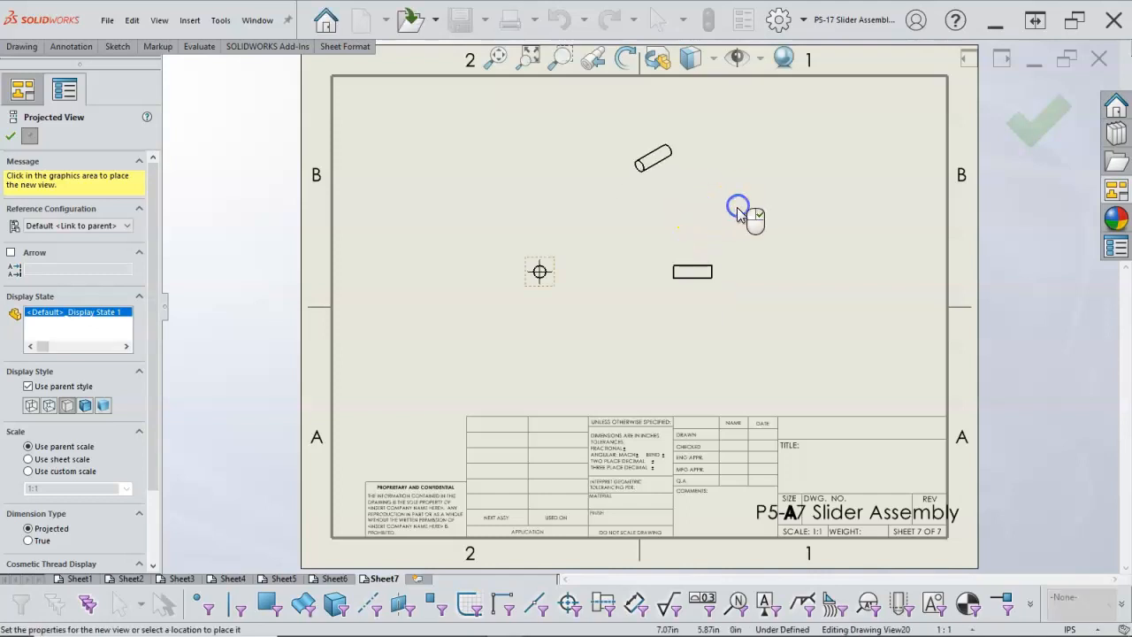
click(1033, 133)
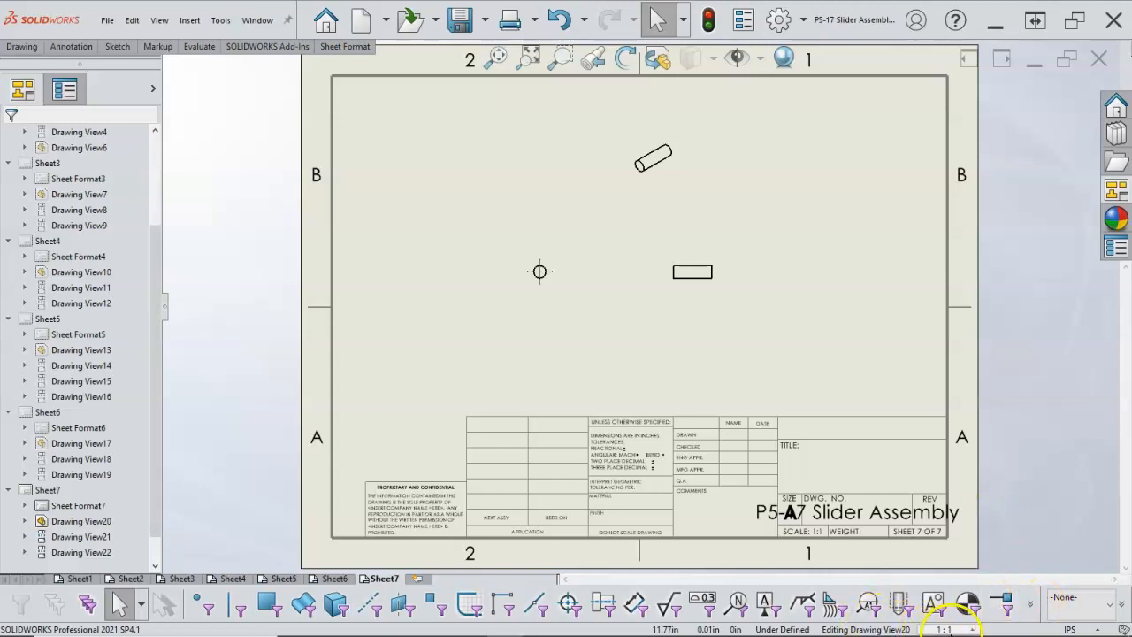
Set Sheet7's scale to 2:1 and move the pin's isometric view into the upper-right corner of the sheet.
click(972, 630)
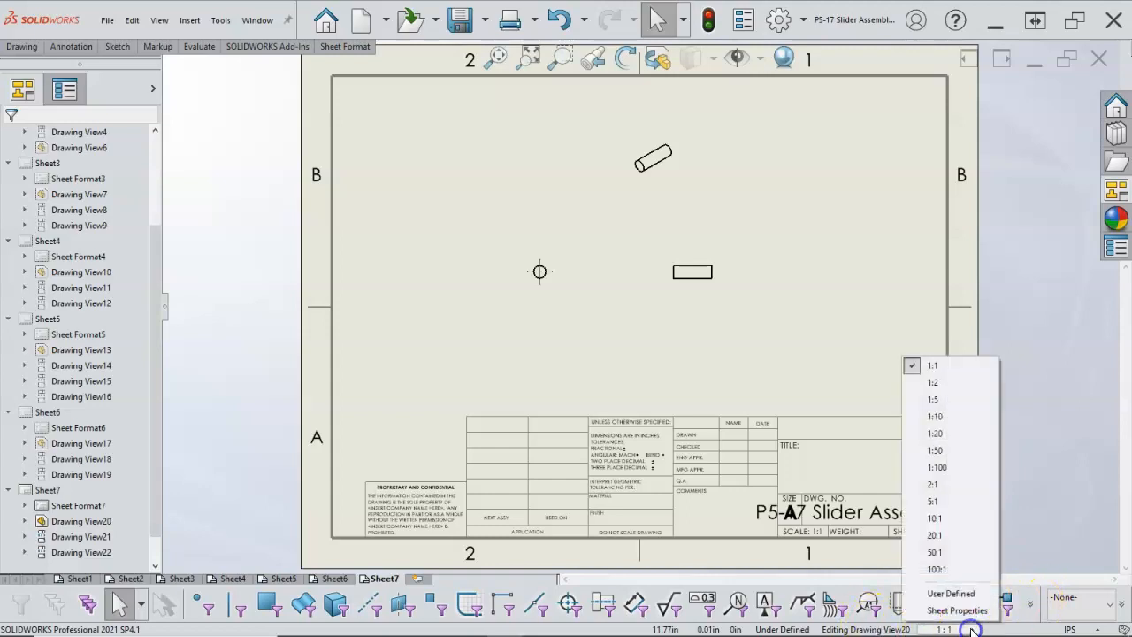
click(938, 480)
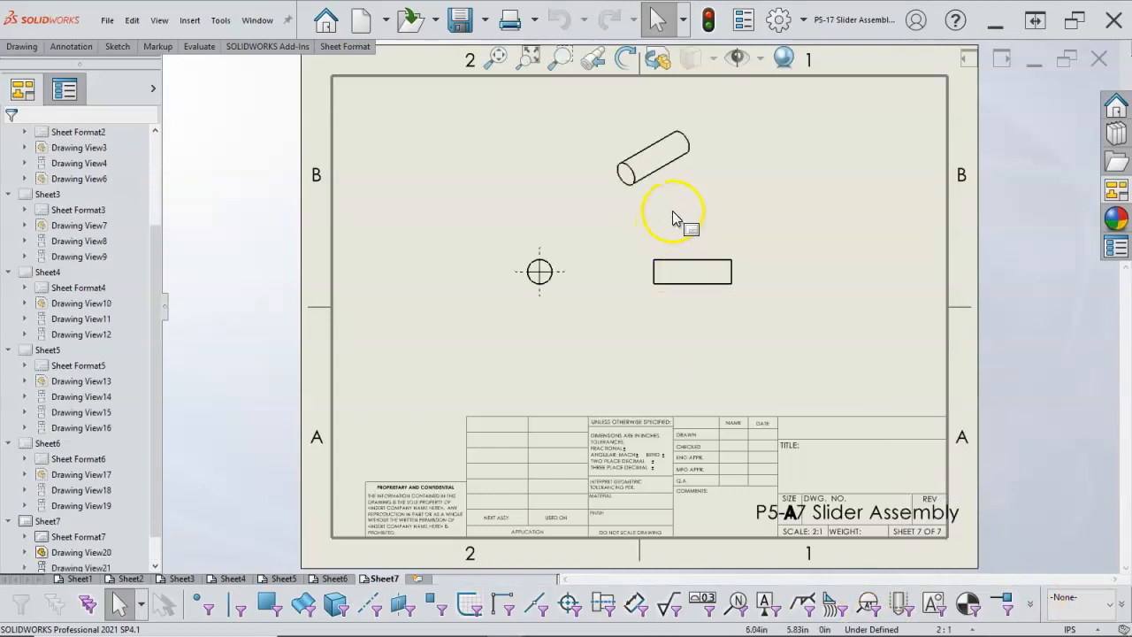
drag(680, 202, 898, 186)
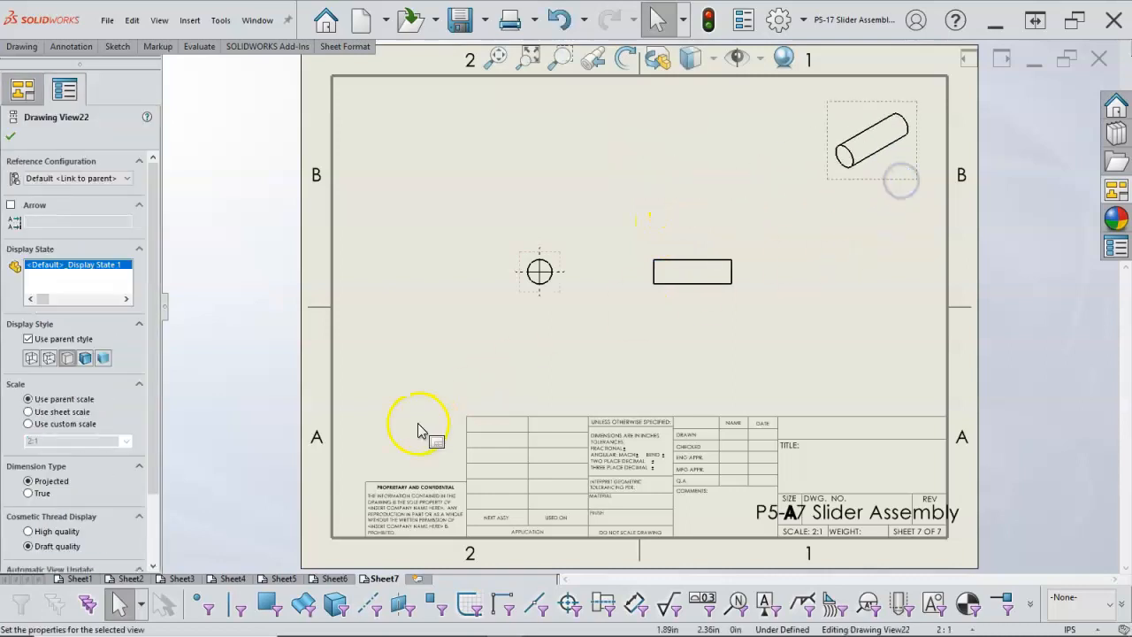
Add Sheet8 and load Rod.SLDPRT as the source part for its drawing views.
click(418, 579)
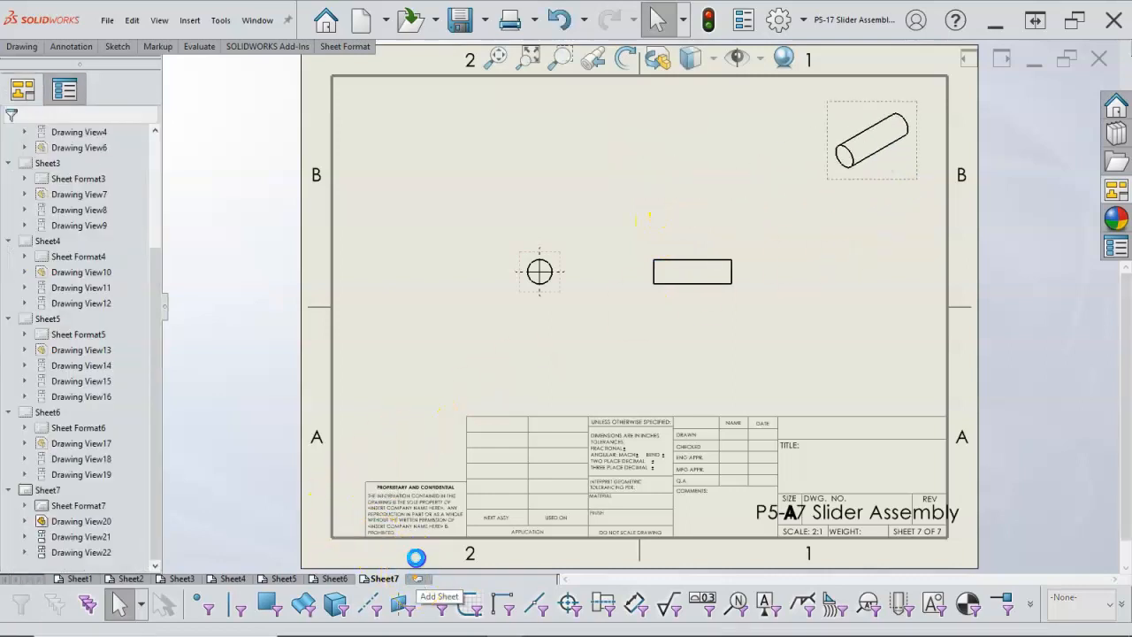
drag(403, 485, 856, 343)
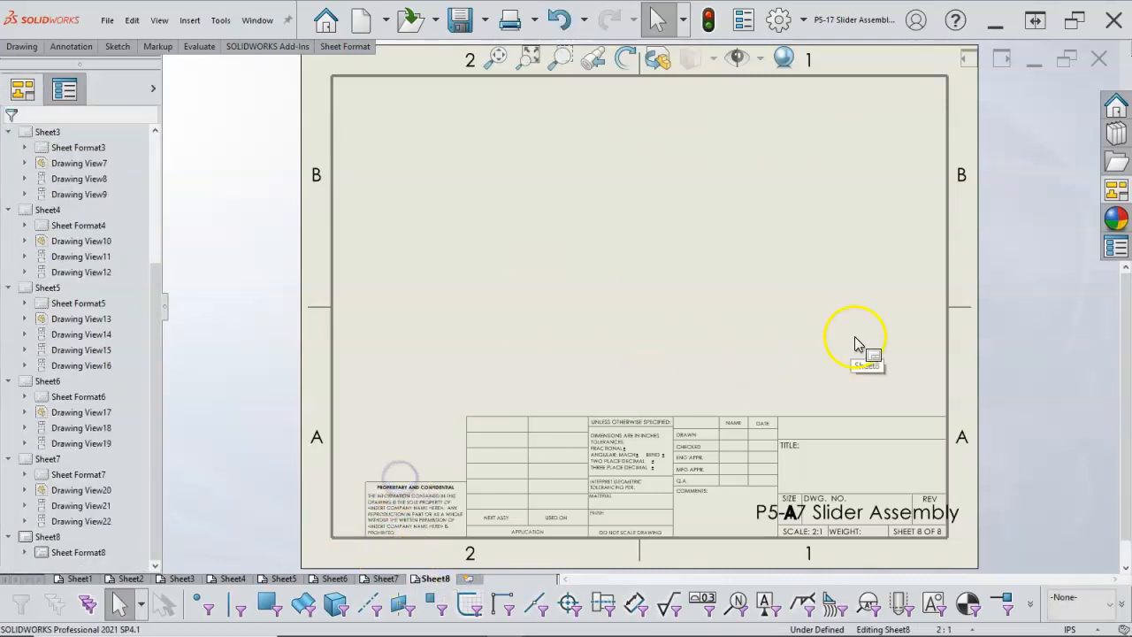
click(1116, 189)
click(1017, 69)
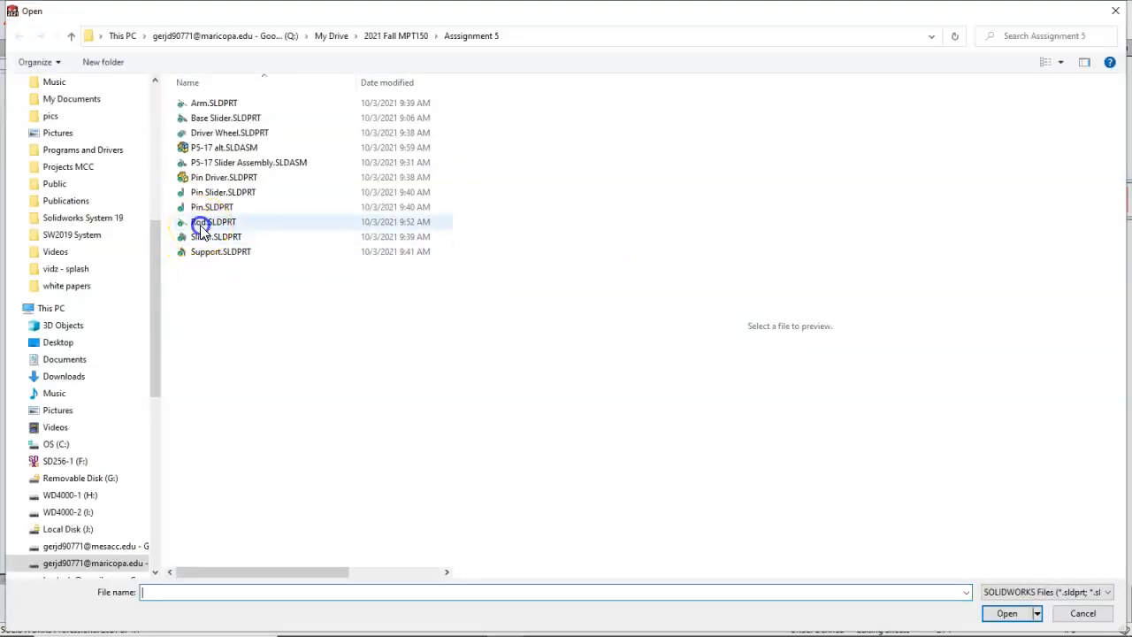
click(202, 222)
click(996, 619)
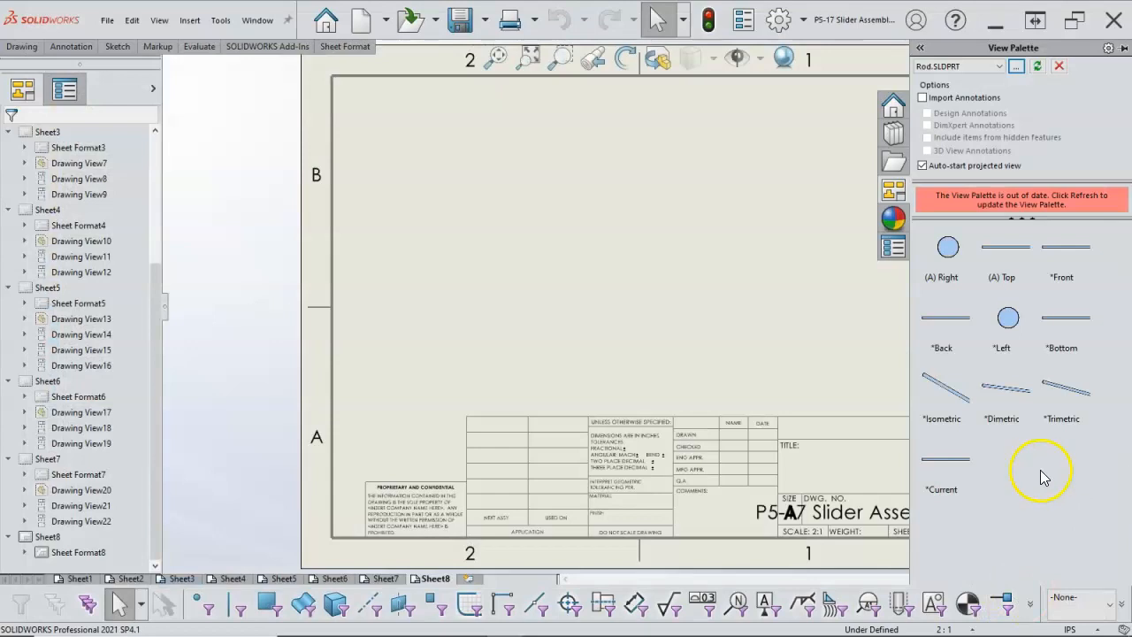
Place the rod's right view on the sheet and project a side view beside it and an isometric view above.
drag(949, 249, 476, 274)
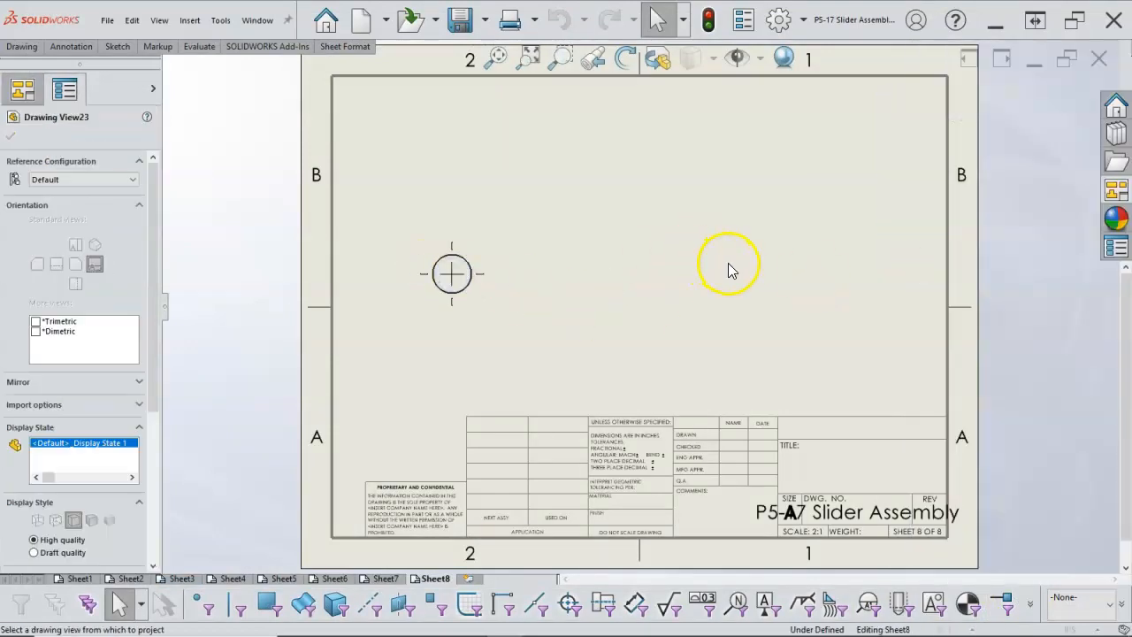
click(973, 298)
click(830, 143)
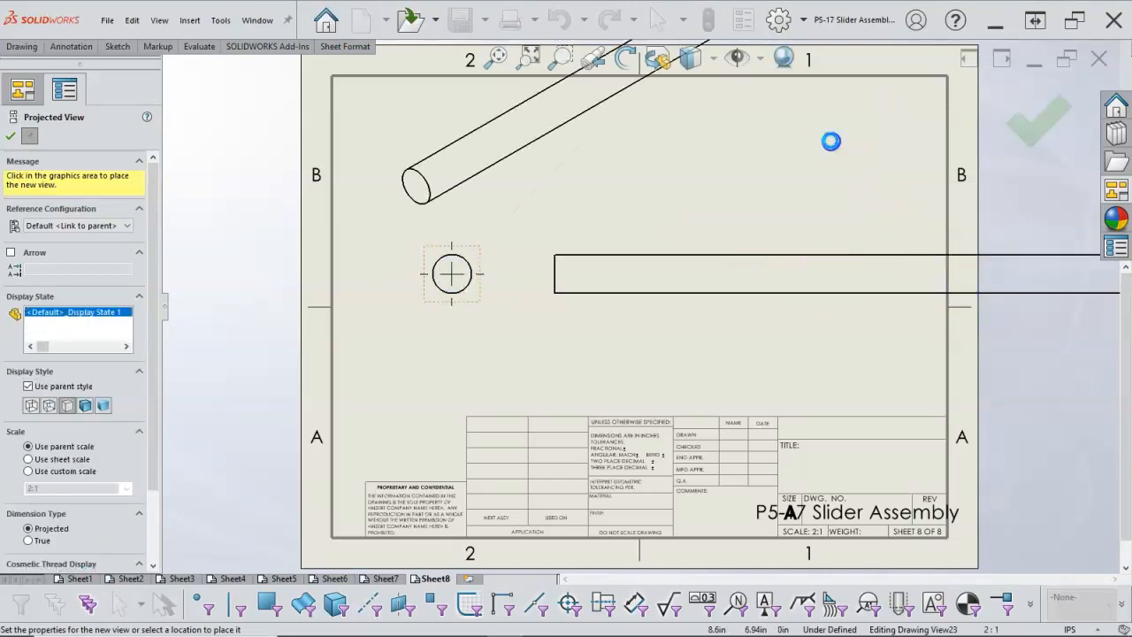
key(z)
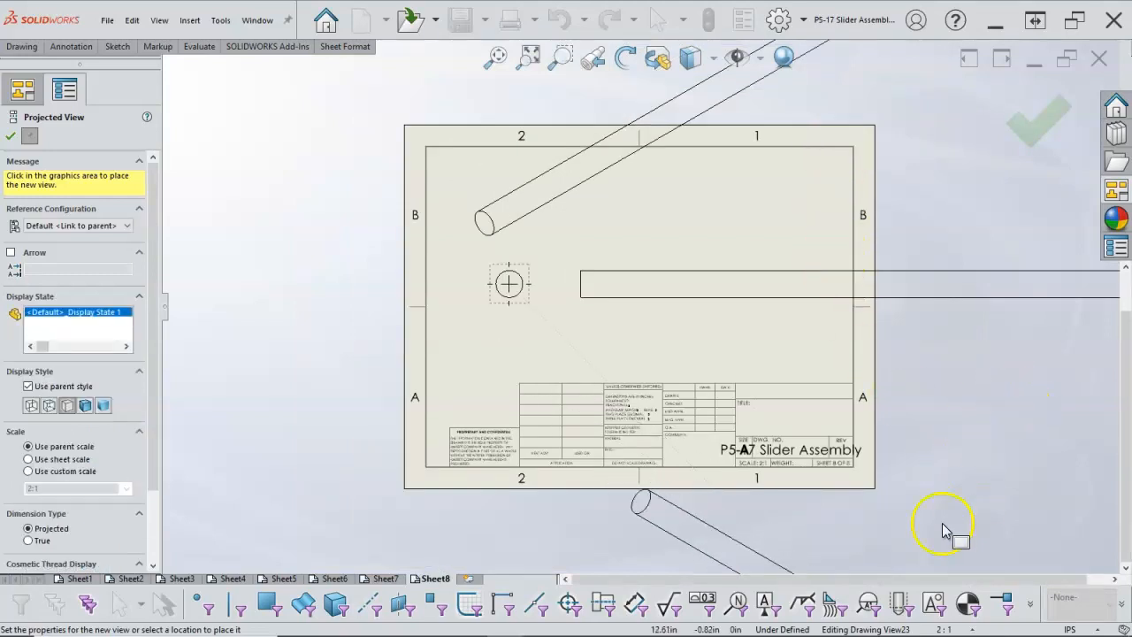
click(1026, 153)
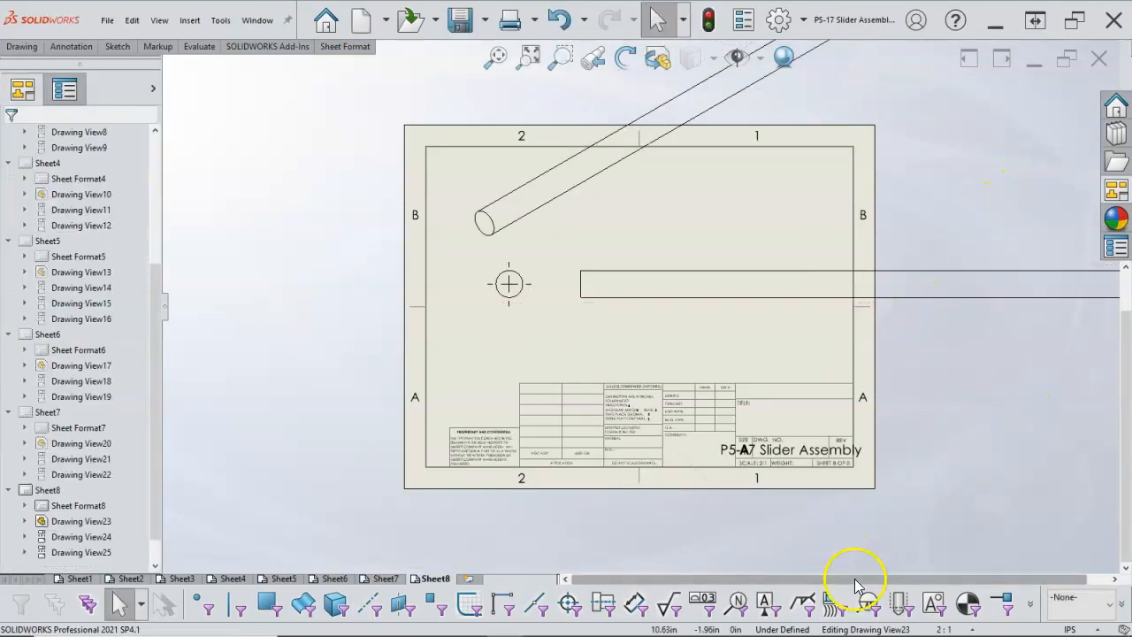
Set Sheet8's scale to 1:1 and move the rod's side and end views so both fit above the title block.
click(977, 629)
click(948, 367)
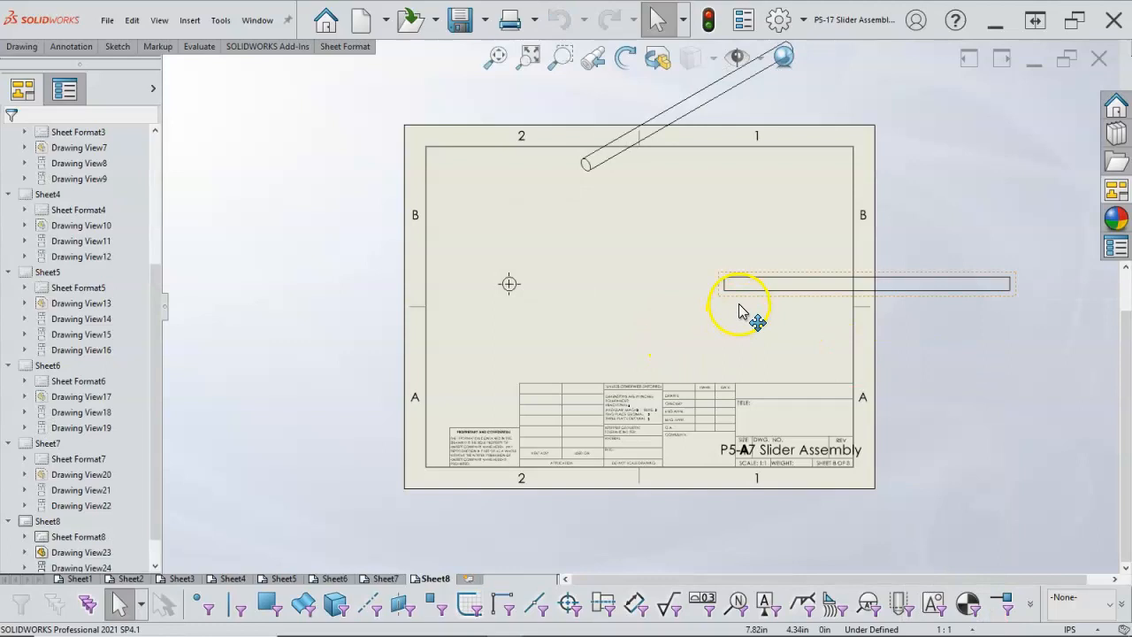
click(696, 320)
mouse_move(696, 320)
mouse_down()
mouse_move(539, 319)
mouse_move(570, 319)
mouse_move(492, 337)
mouse_up()
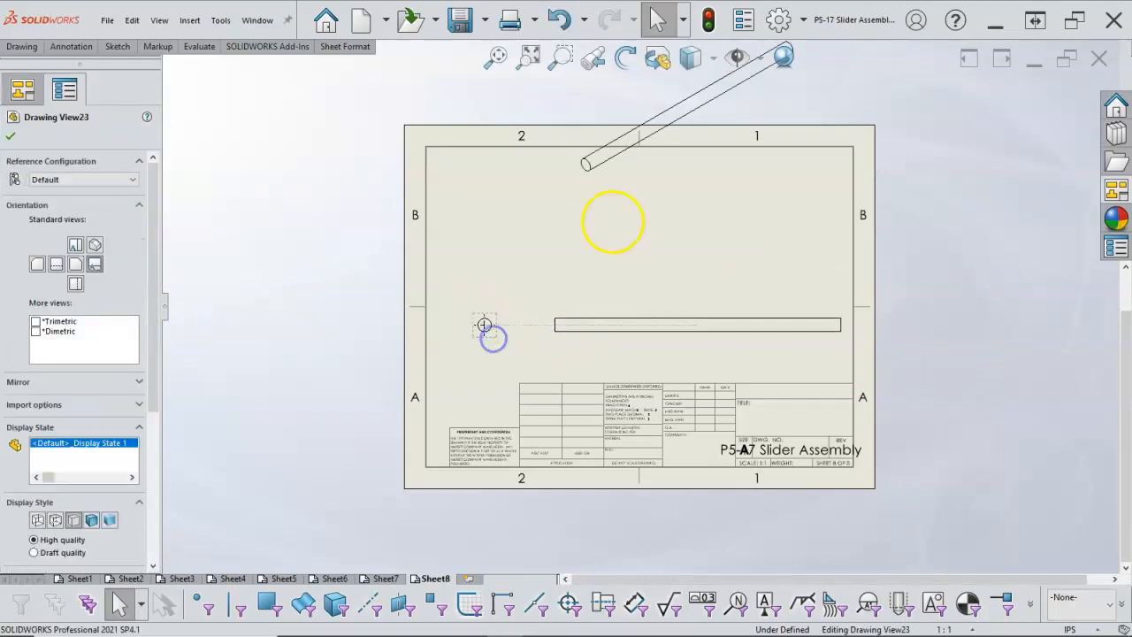
Give the rod's isometric view a custom scale of 1:2 and place it in the upper-right corner of Sheet8.
click(668, 285)
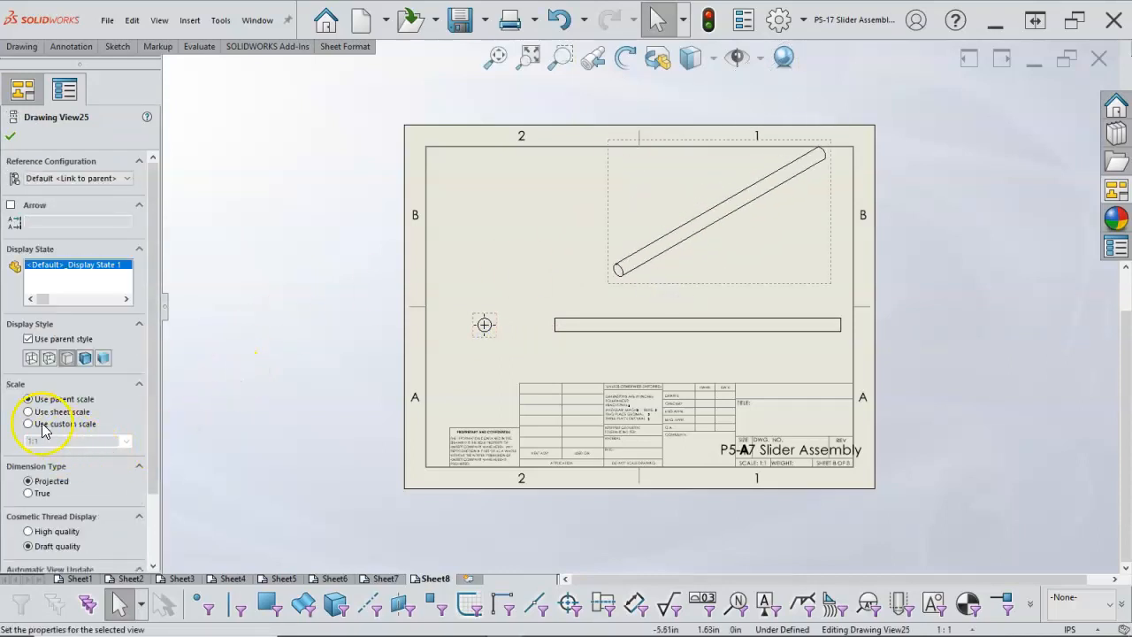
click(33, 423)
click(128, 441)
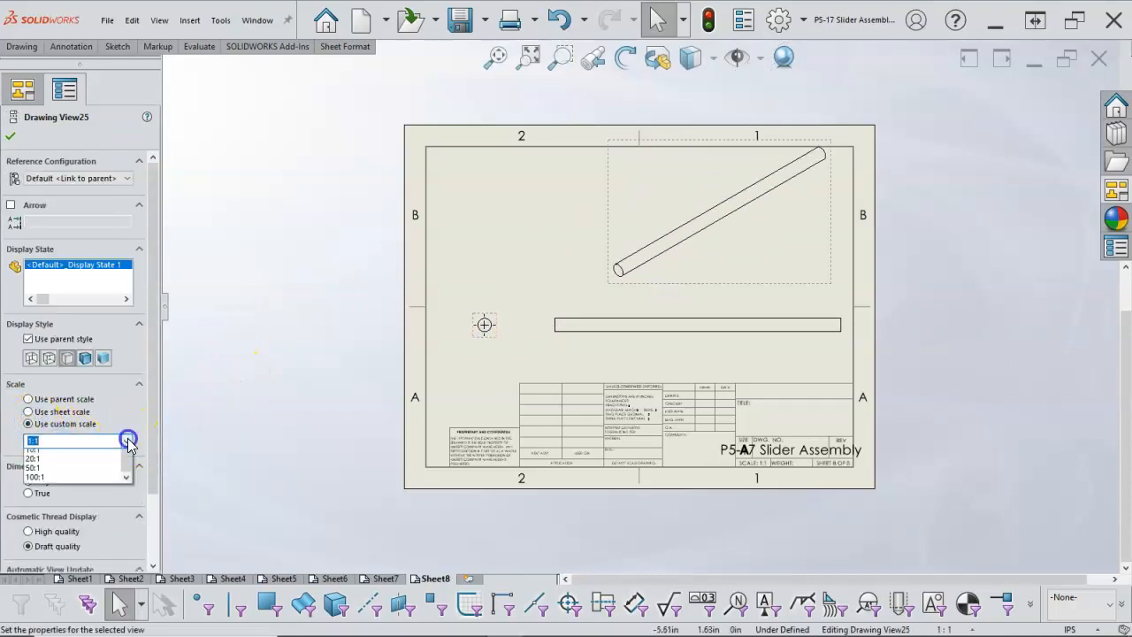
click(64, 464)
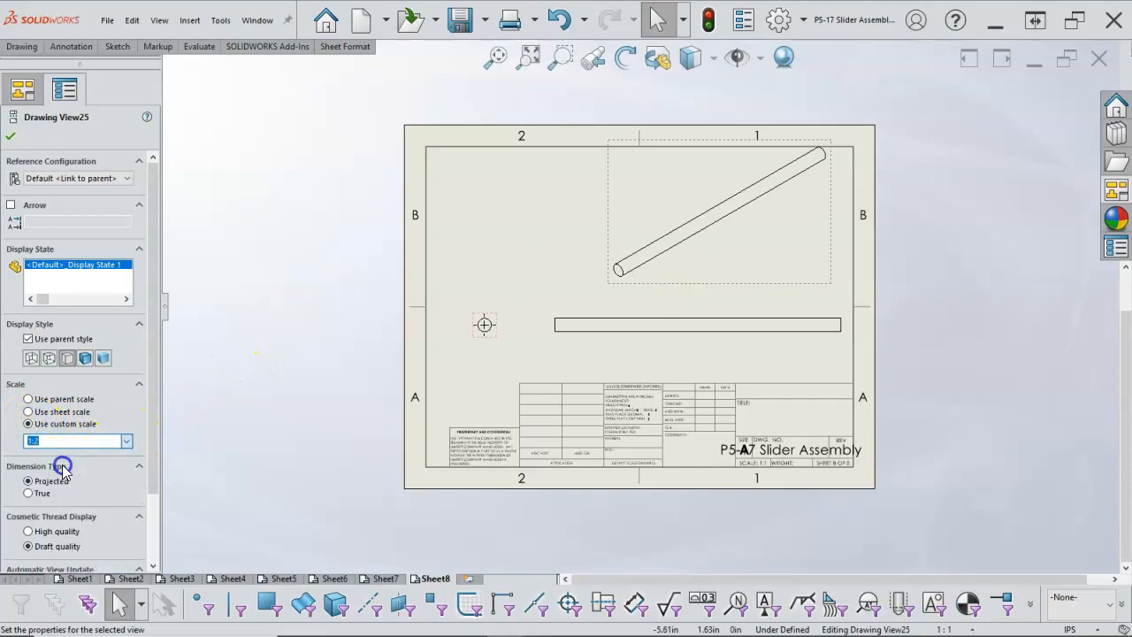
click(10, 136)
drag(732, 262, 794, 240)
Move the rod's side and end views up toward the vertical middle of the sheet, clear of the title block.
click(638, 290)
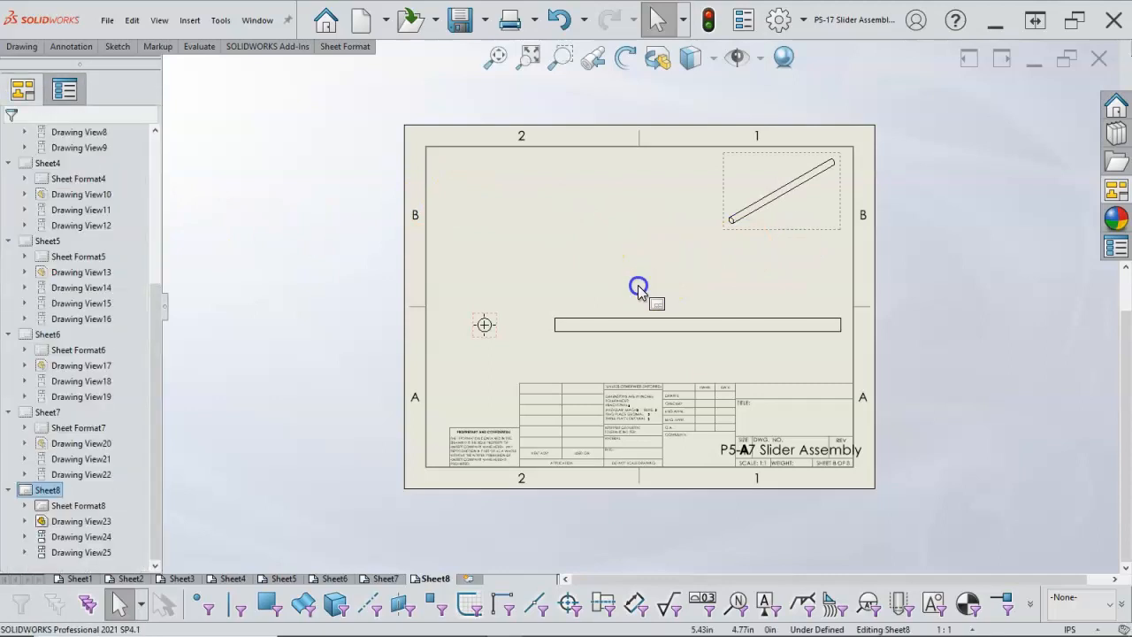
drag(627, 318, 604, 284)
mouse_move(484, 324)
mouse_down()
mouse_move(505, 300)
mouse_move(486, 294)
mouse_up()
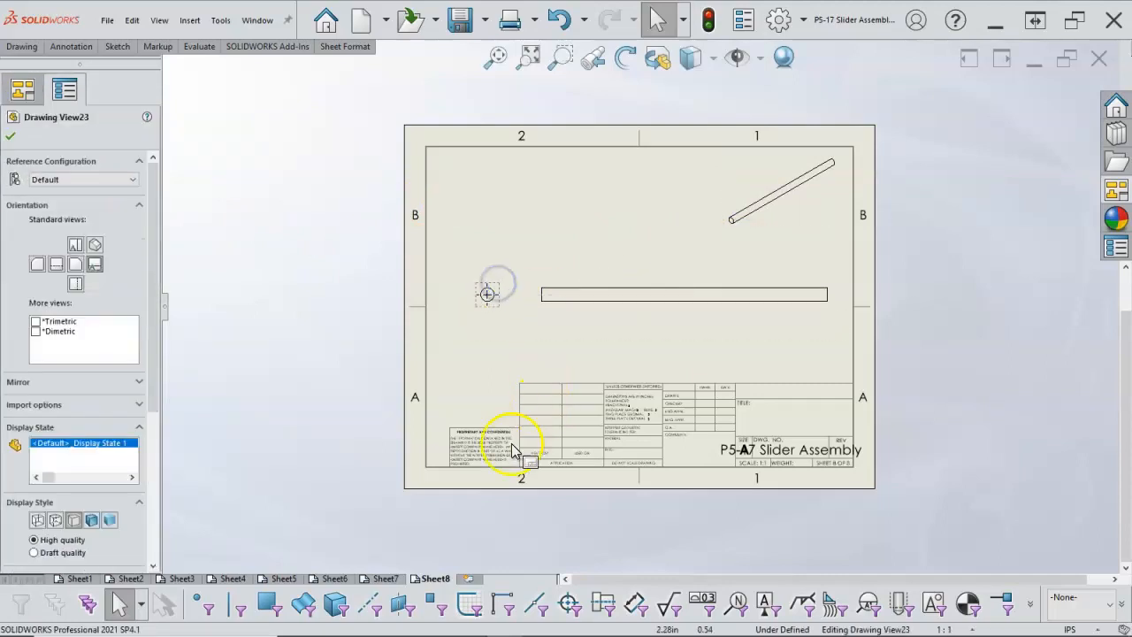
Add Sheet9 and load Slider.SLDPRT as the source part for its drawing views.
click(475, 579)
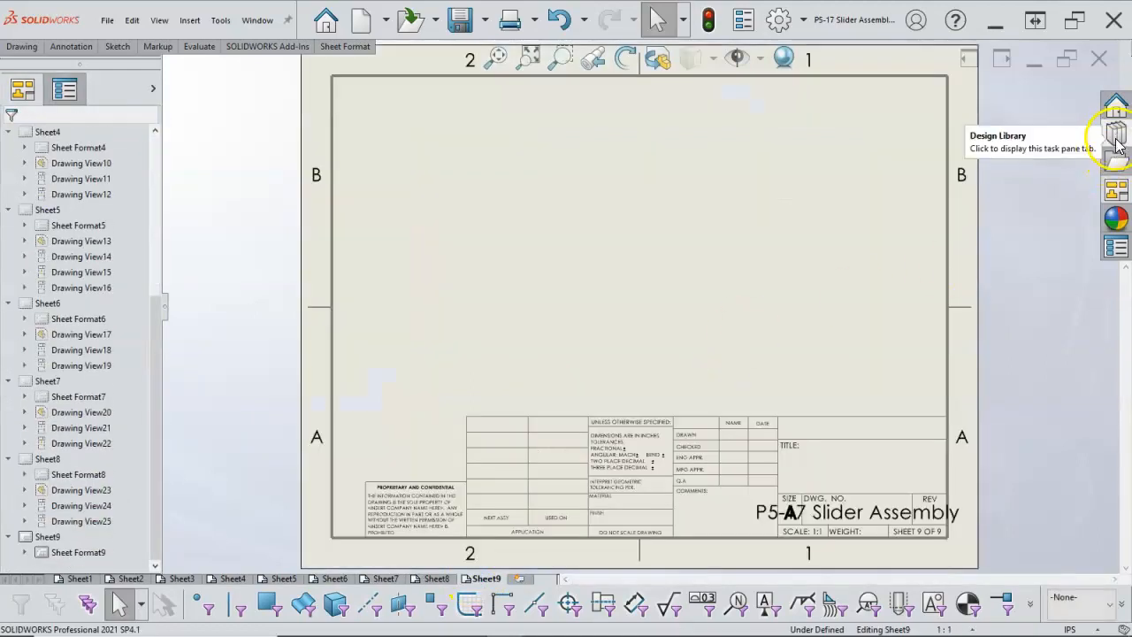
click(1117, 189)
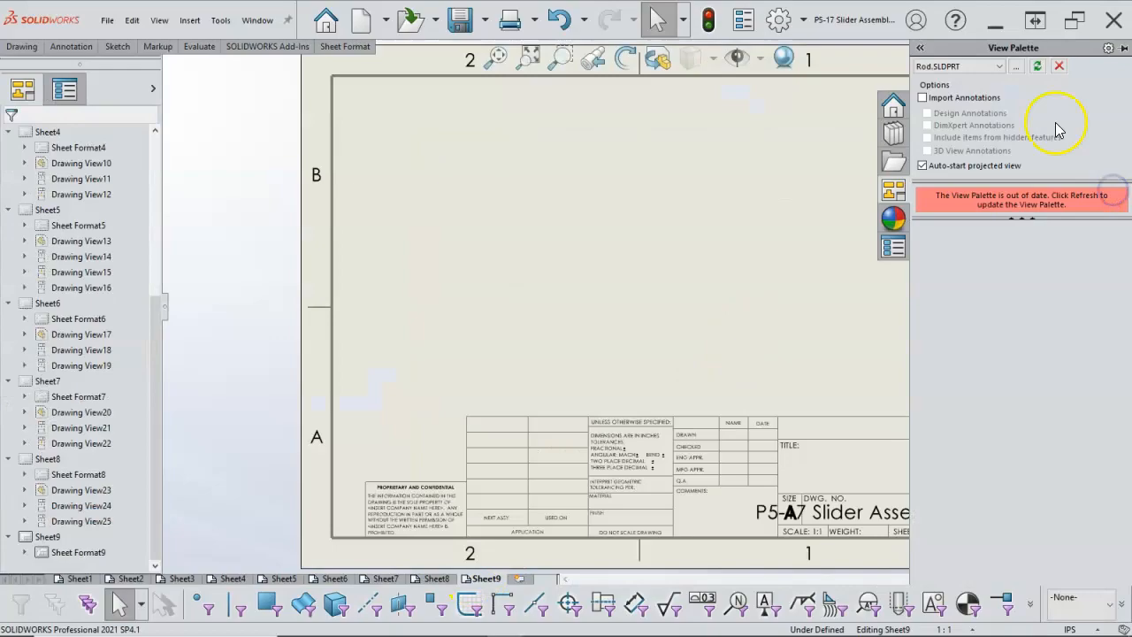
click(1019, 68)
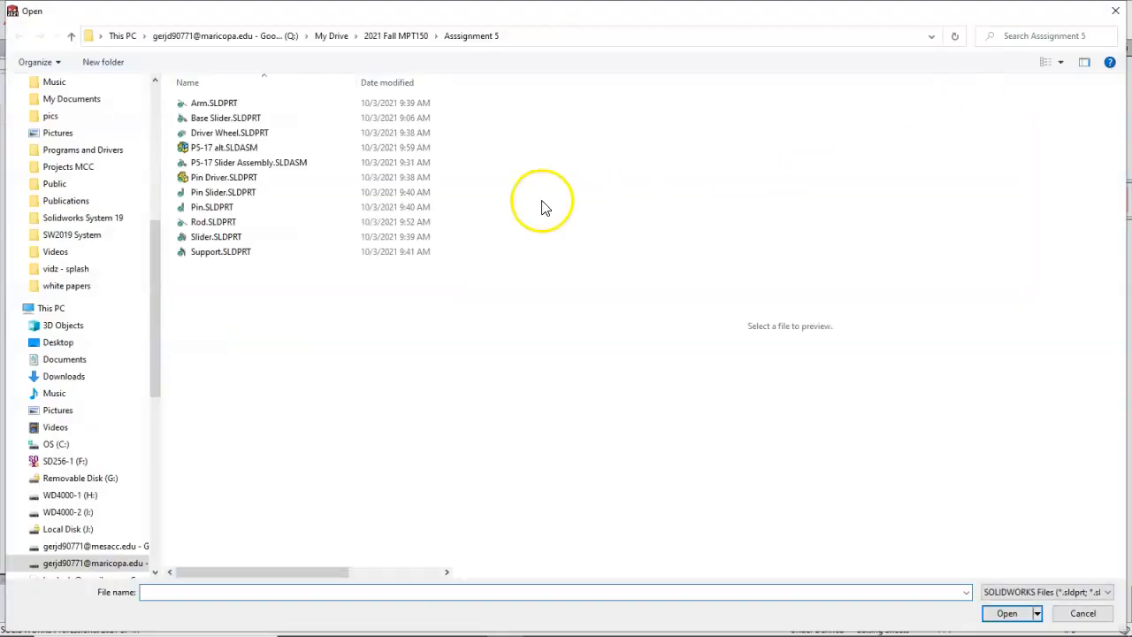
click(208, 236)
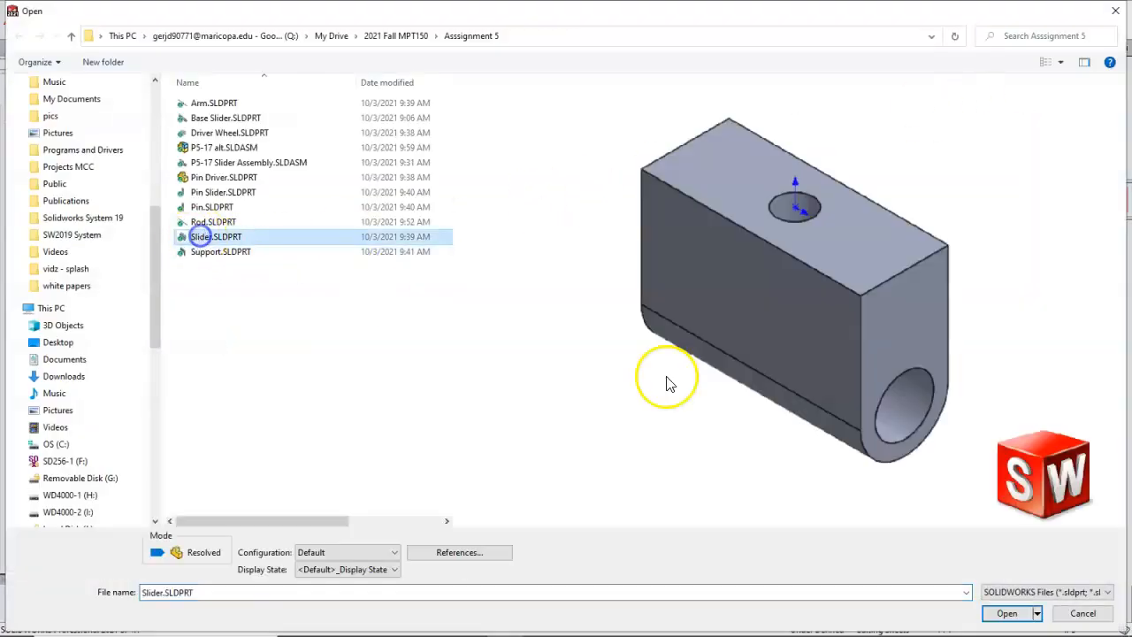
click(1022, 619)
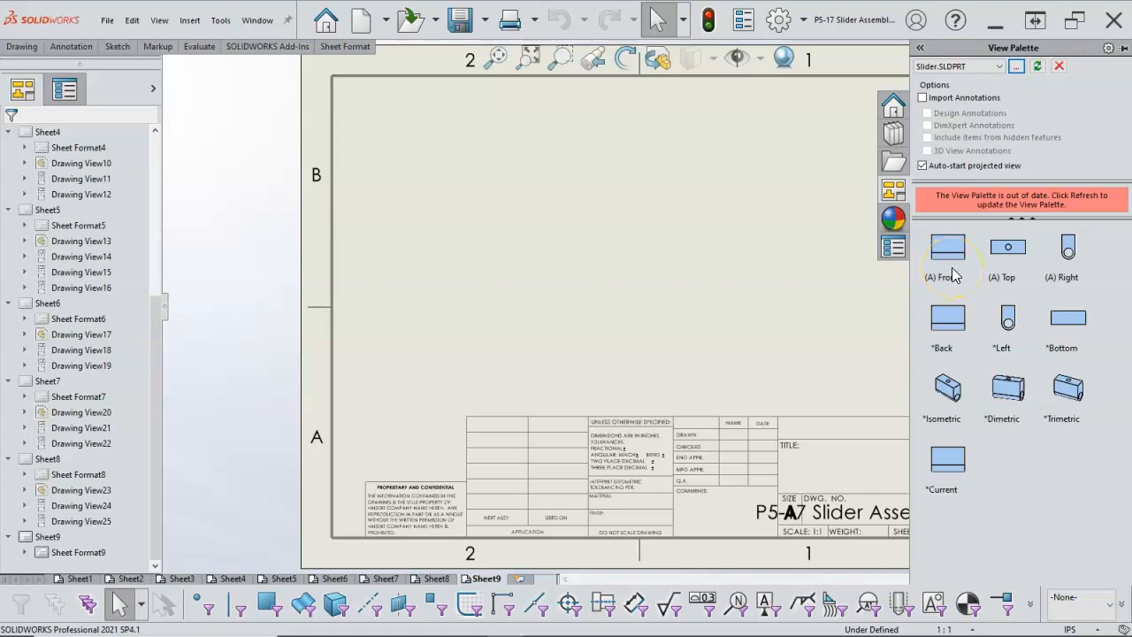
Place the slider's right view on the sheet and project a side view beside it and an isometric view above.
drag(1068, 252, 562, 292)
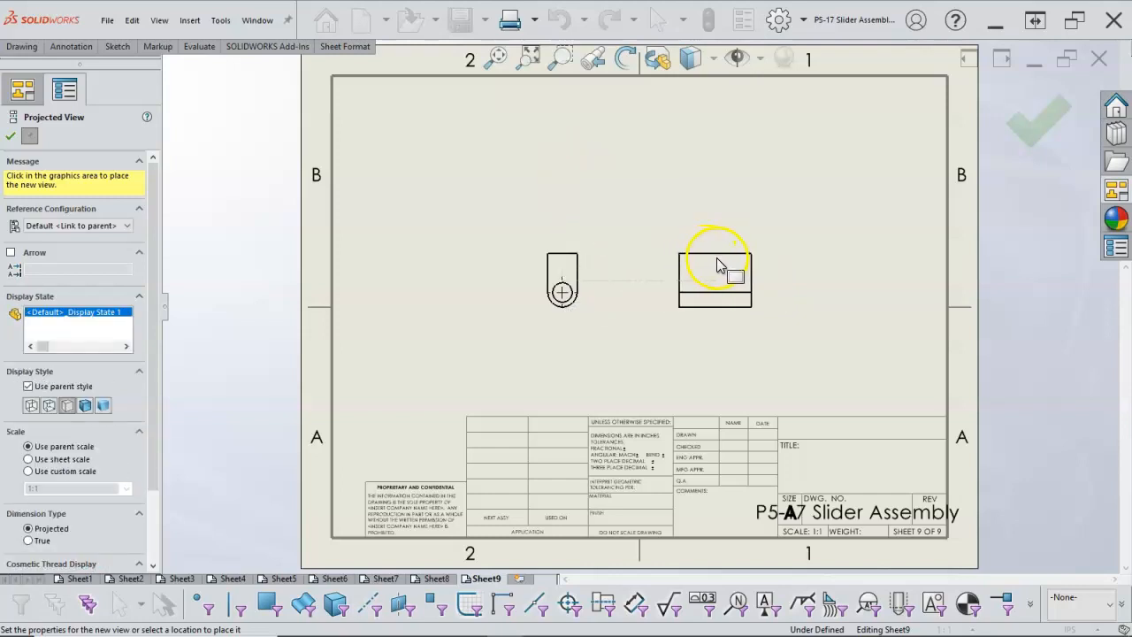
click(717, 259)
click(772, 192)
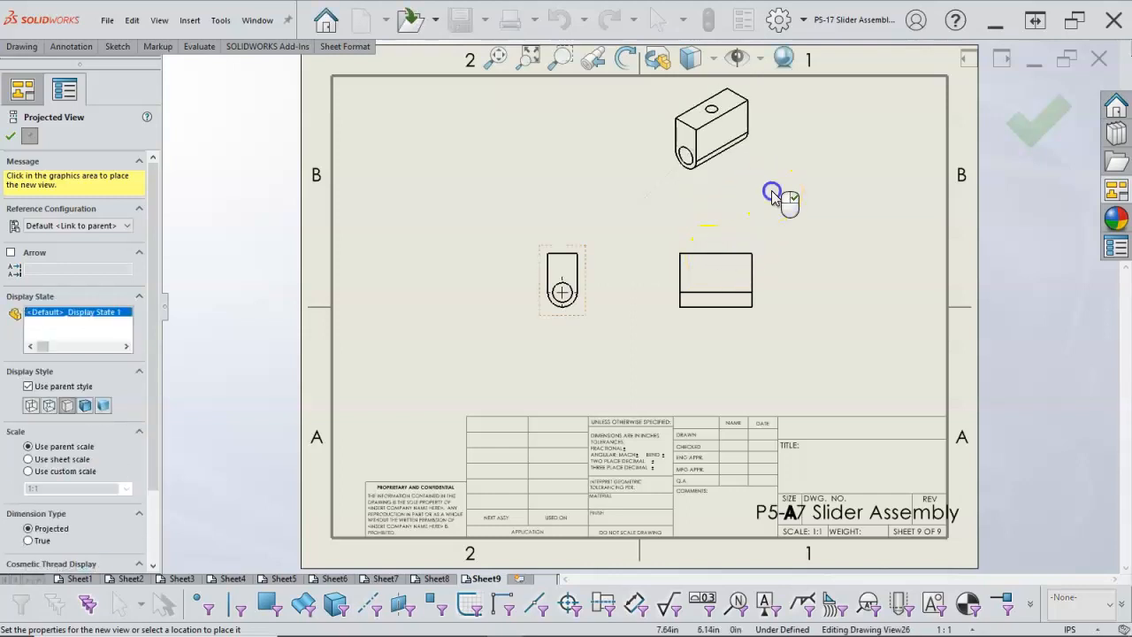
click(1035, 126)
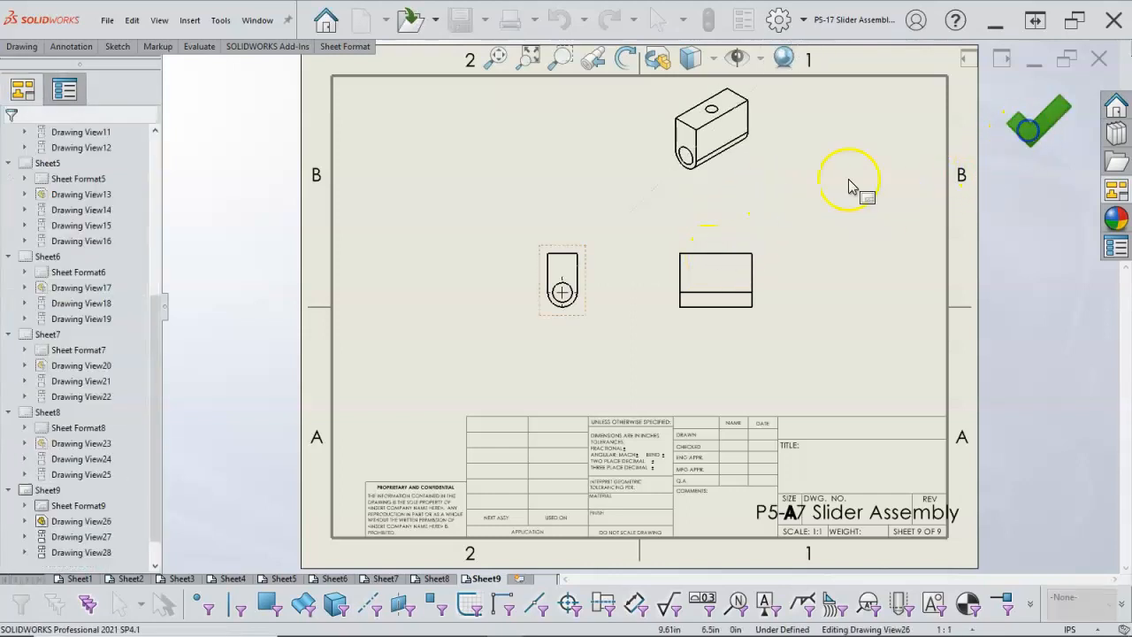
Try rotating the slider's right view to a drawing view angle of 90 degrees, updating its dependent views.
click(585, 284)
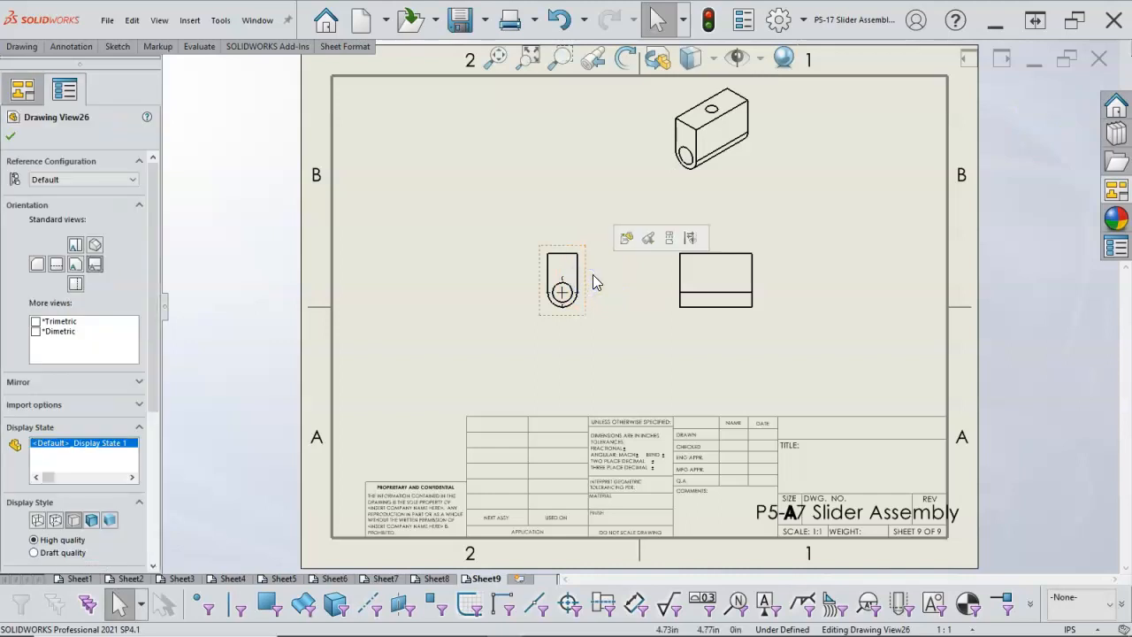
click(625, 62)
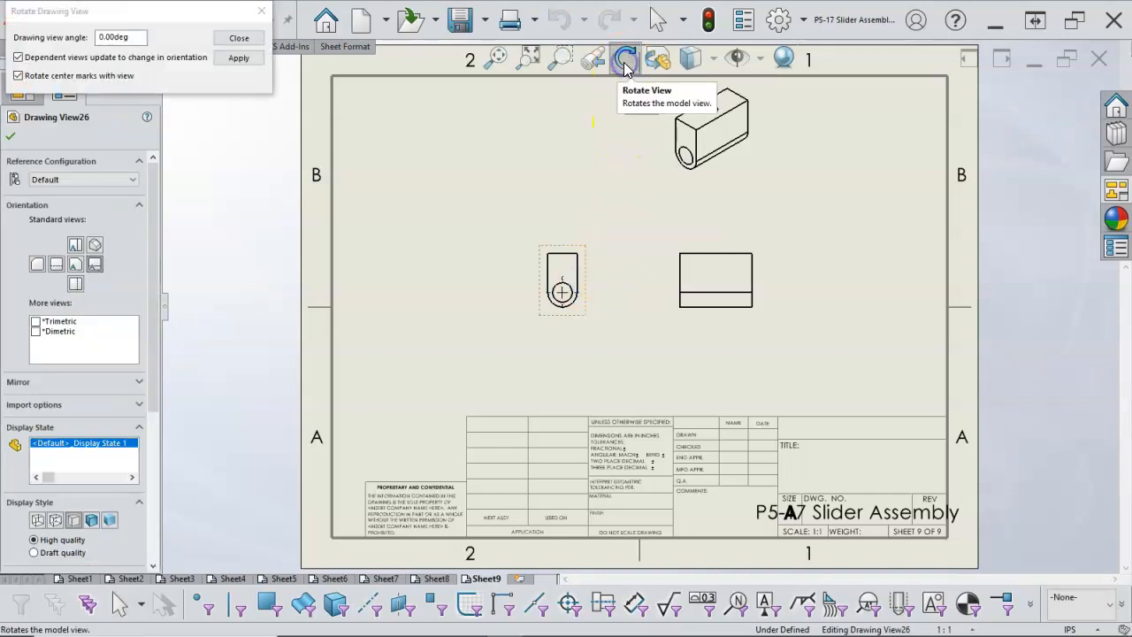
click(100, 38)
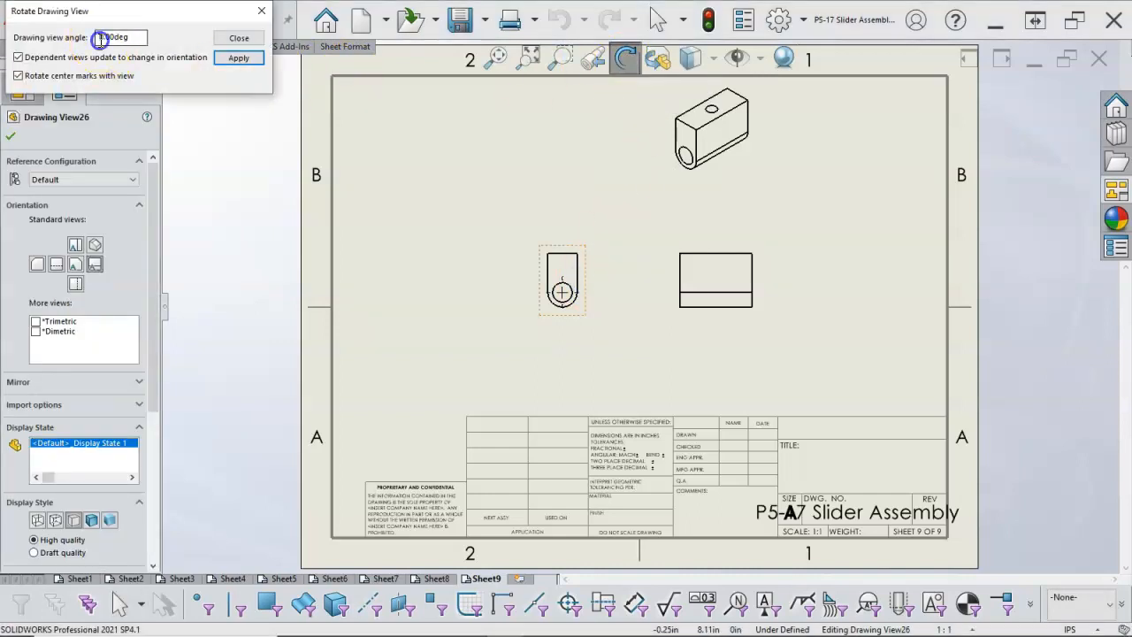
click(239, 58)
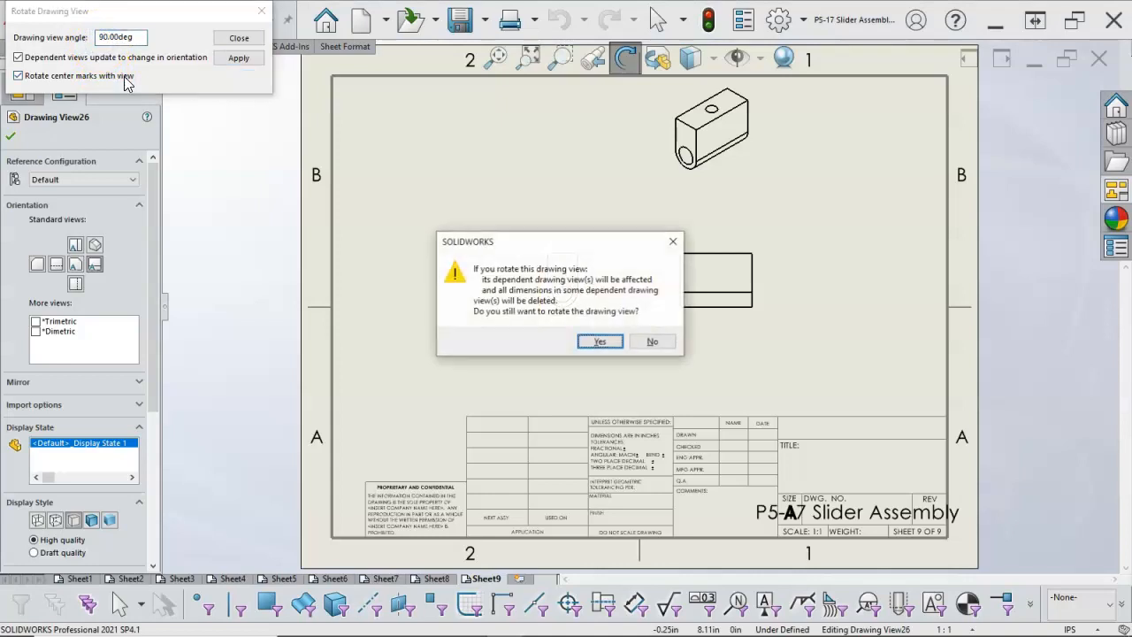
click(598, 344)
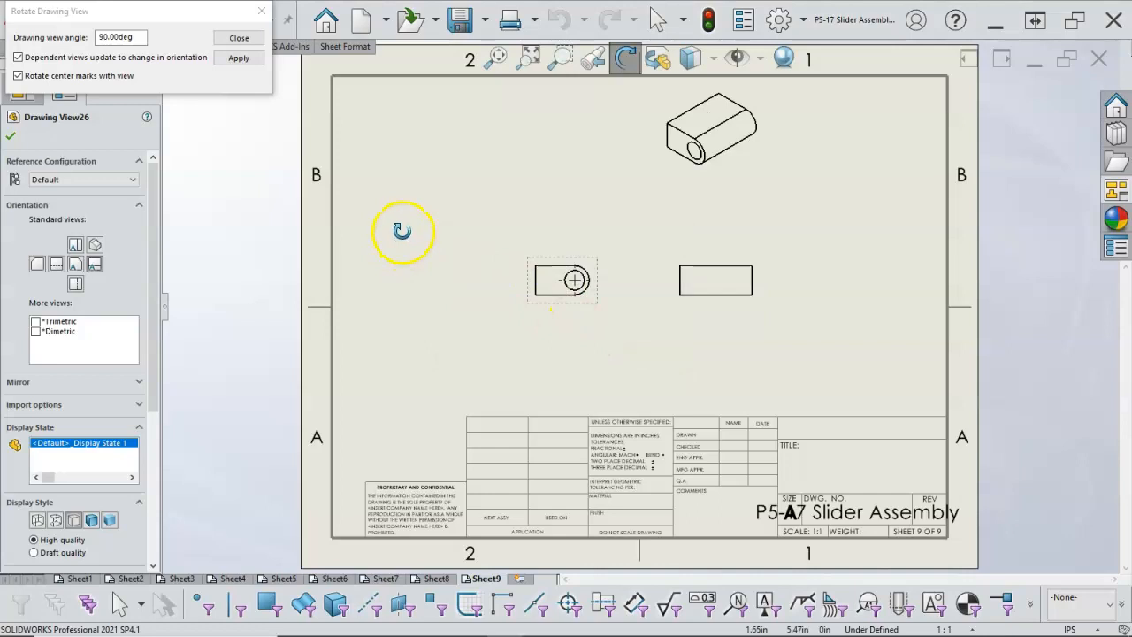
Try a drawing view angle of 180 degrees for the slider's right view and its dependent views.
click(97, 39)
key(Delete)
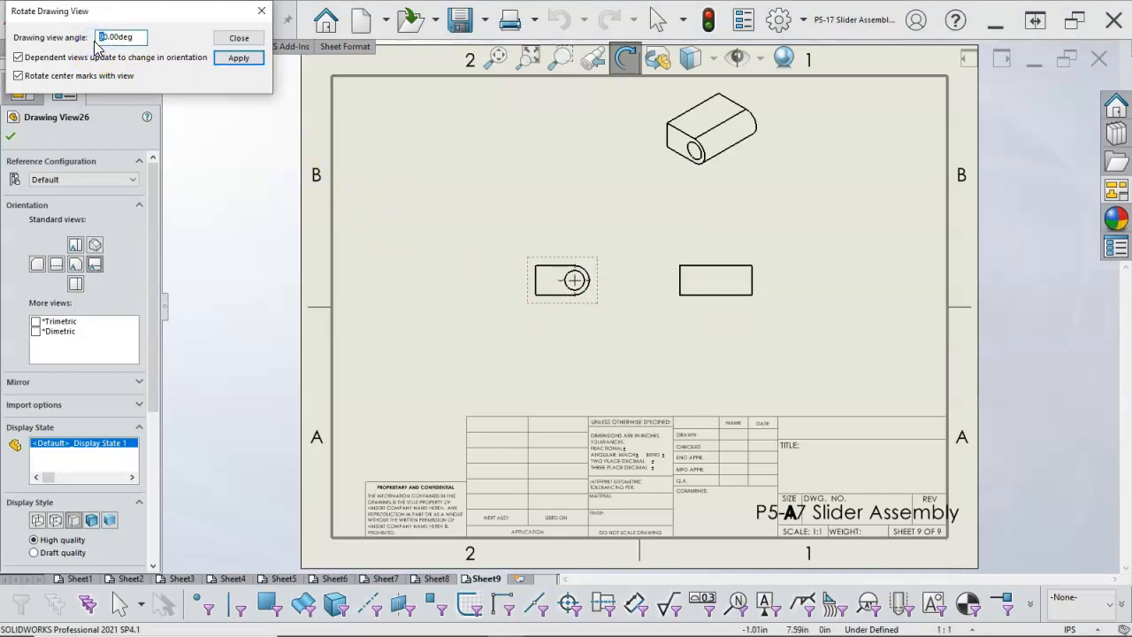
text(180)
key(Return)
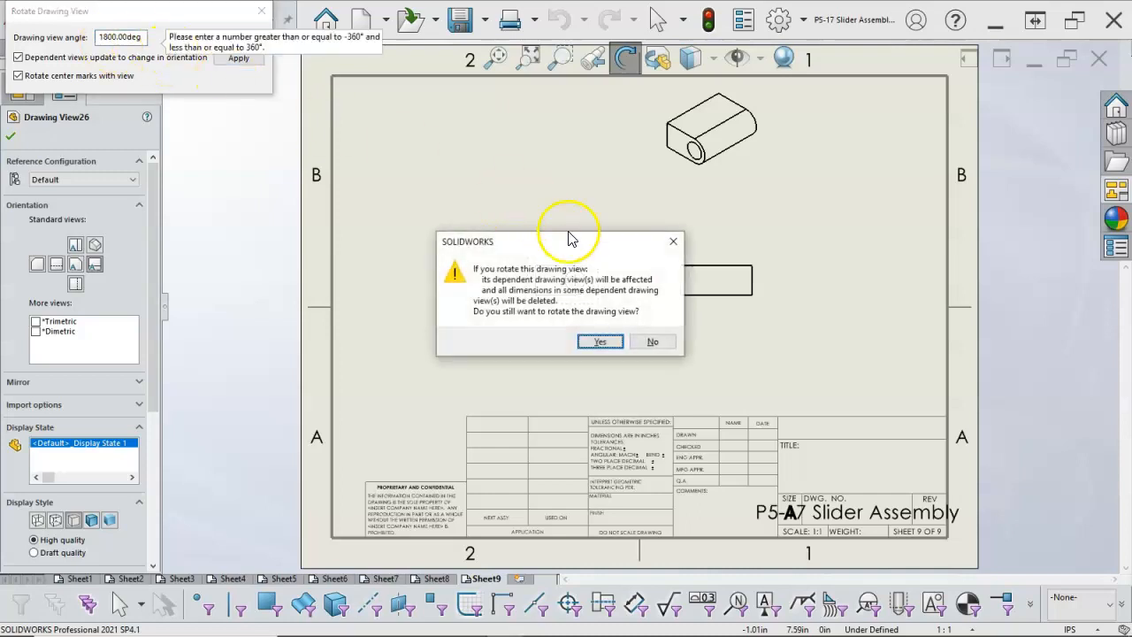
click(605, 340)
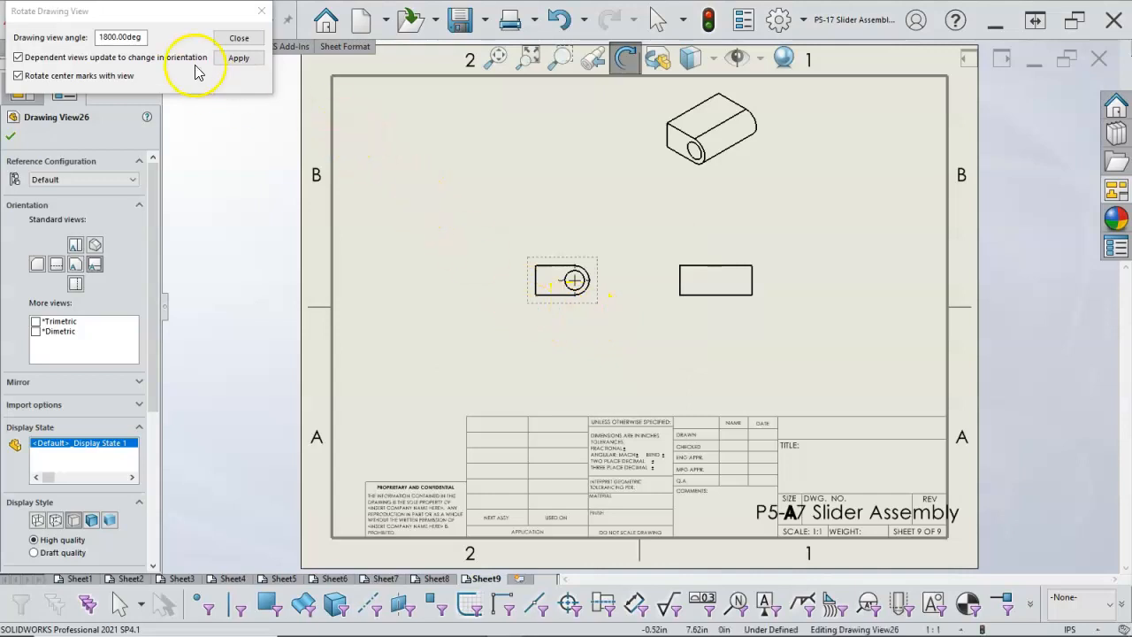
click(110, 38)
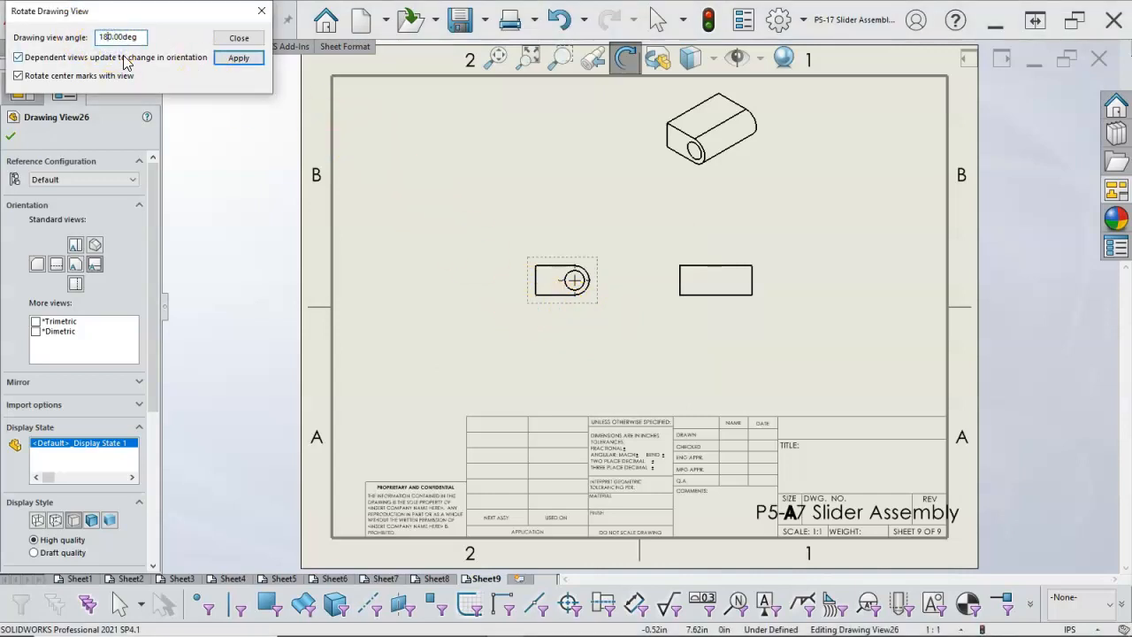
click(239, 57)
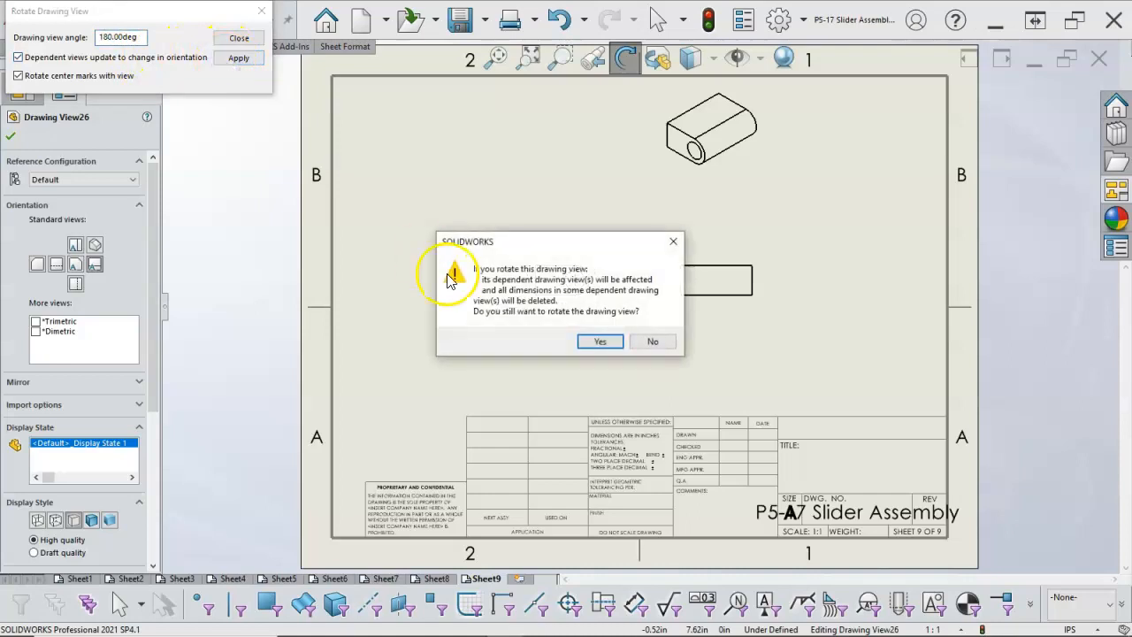
click(610, 342)
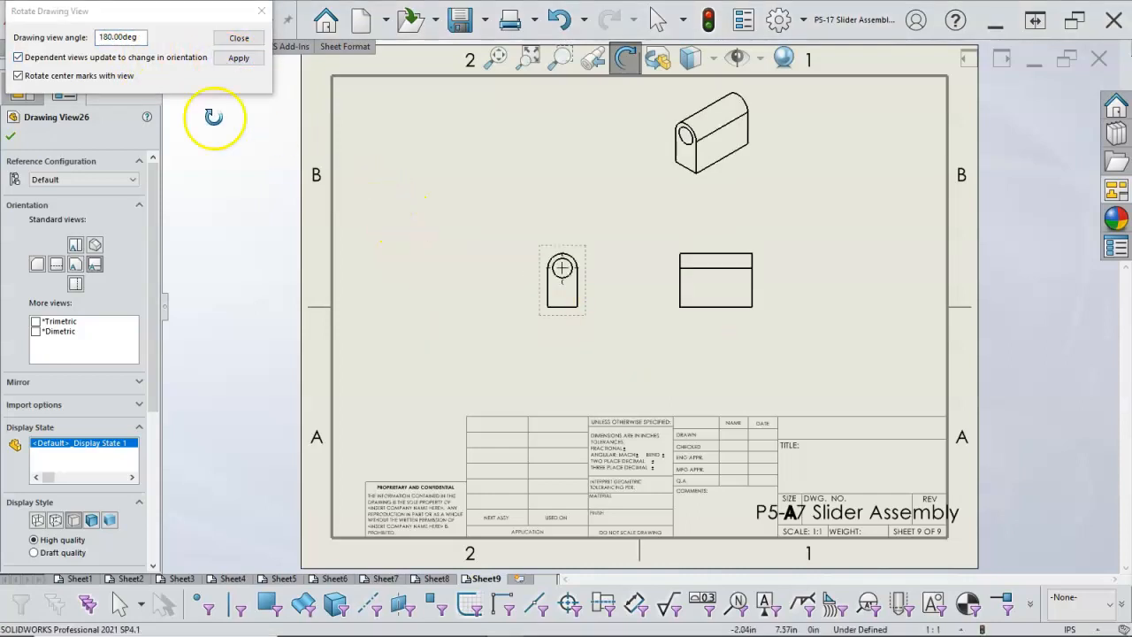
Set the slider's right view to a drawing view angle of 270 degrees and finish rotating it.
click(108, 37)
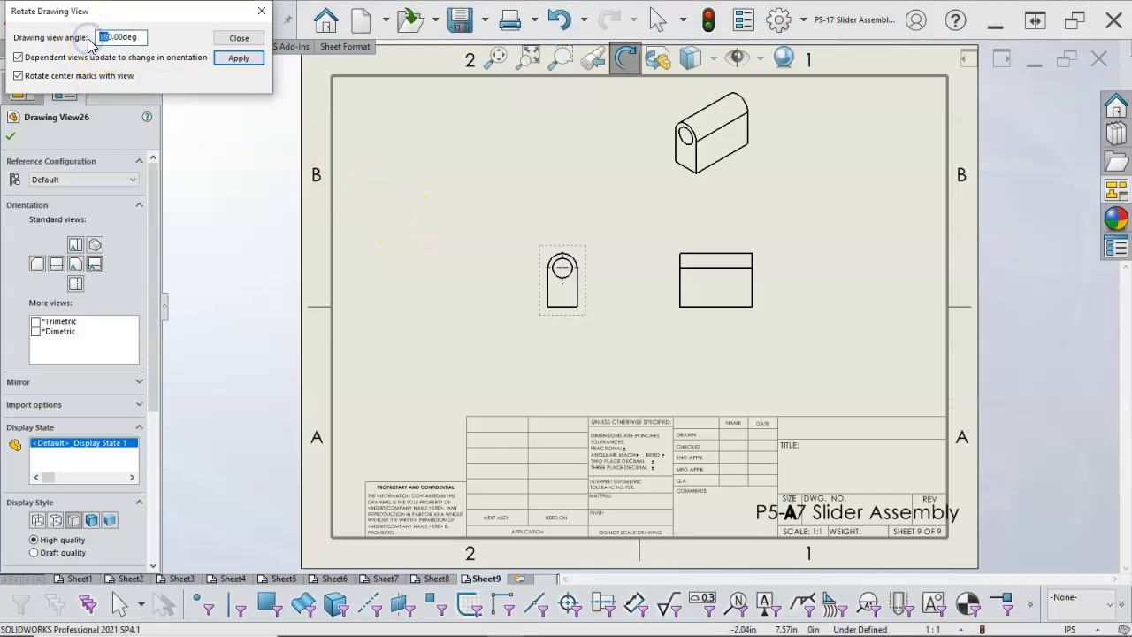
click(239, 57)
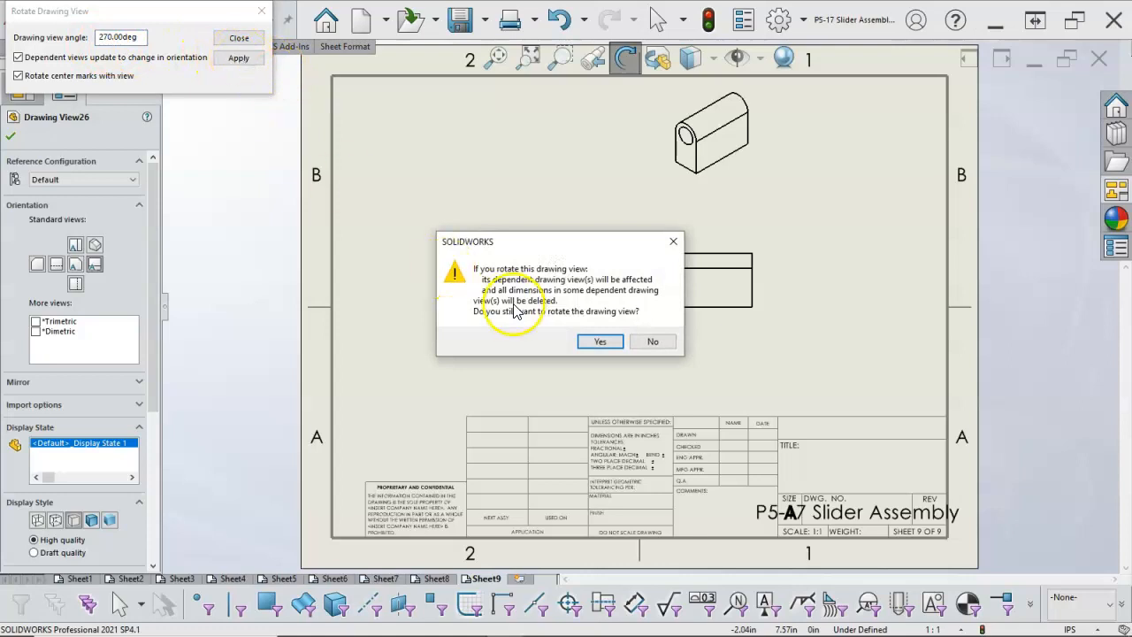
click(600, 343)
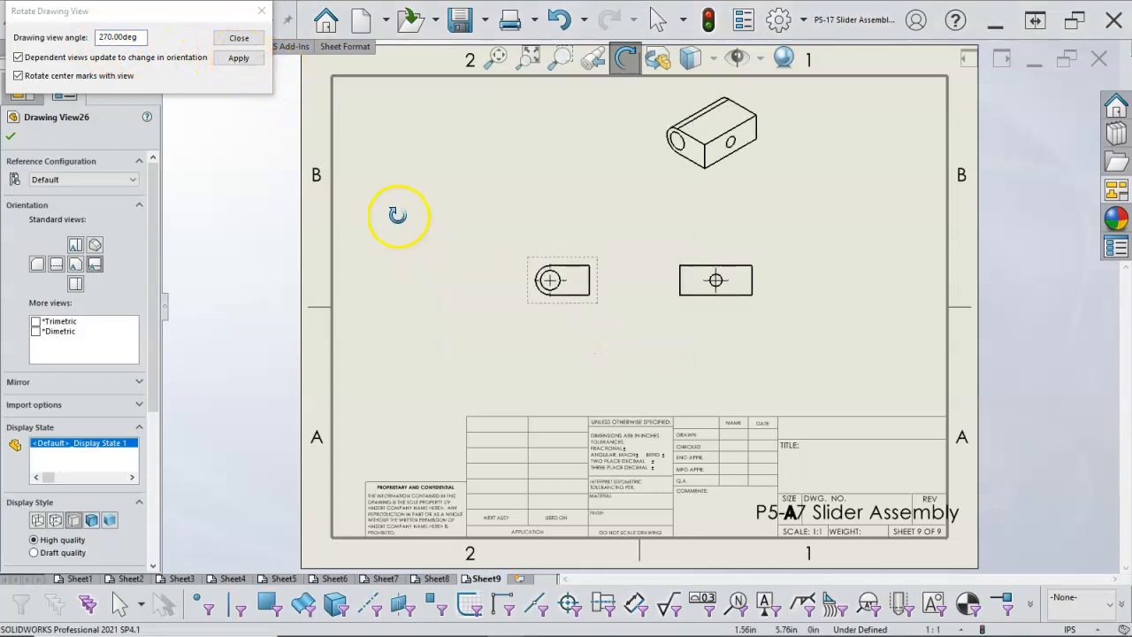
click(239, 37)
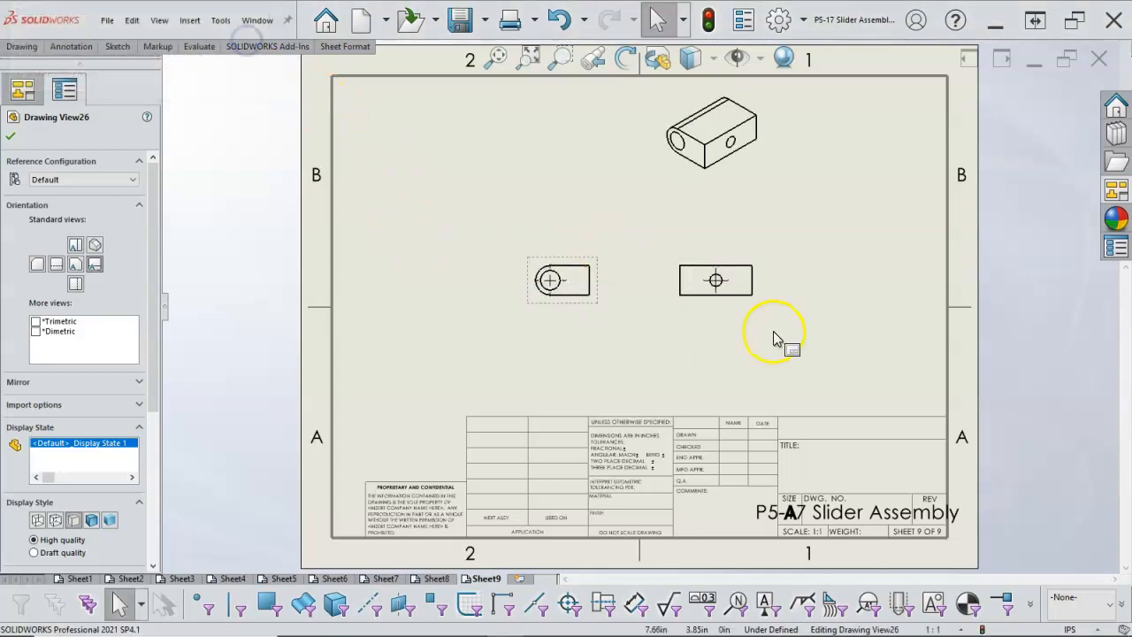
Space the slider's end and side views further apart and move its isometric view into the sheet's upper-right corner.
click(725, 320)
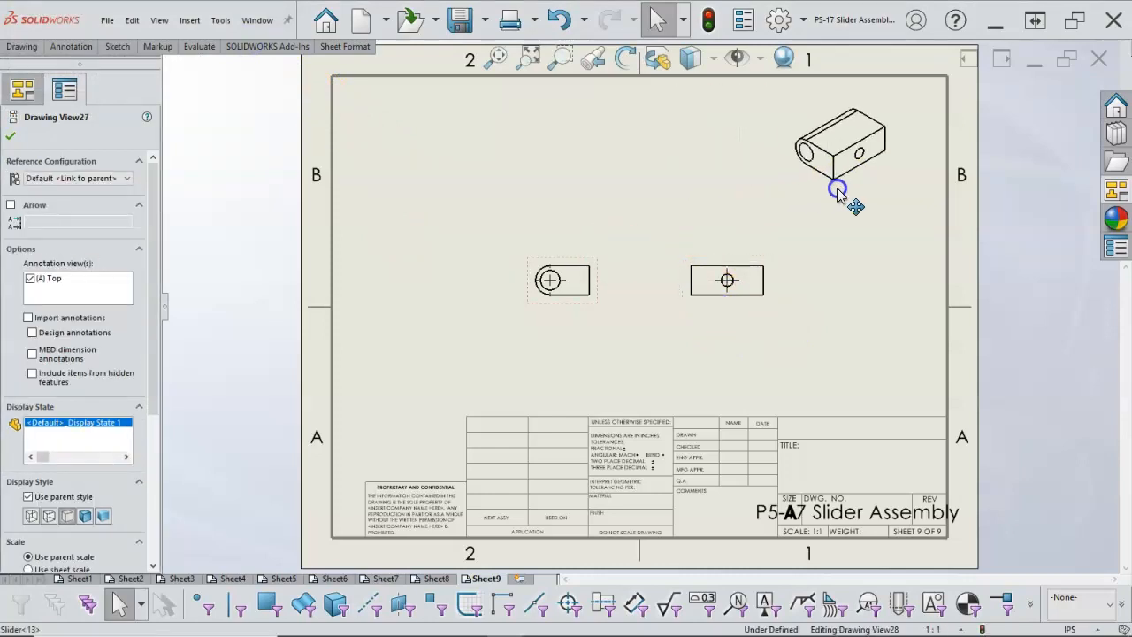
click(876, 184)
drag(588, 309, 571, 320)
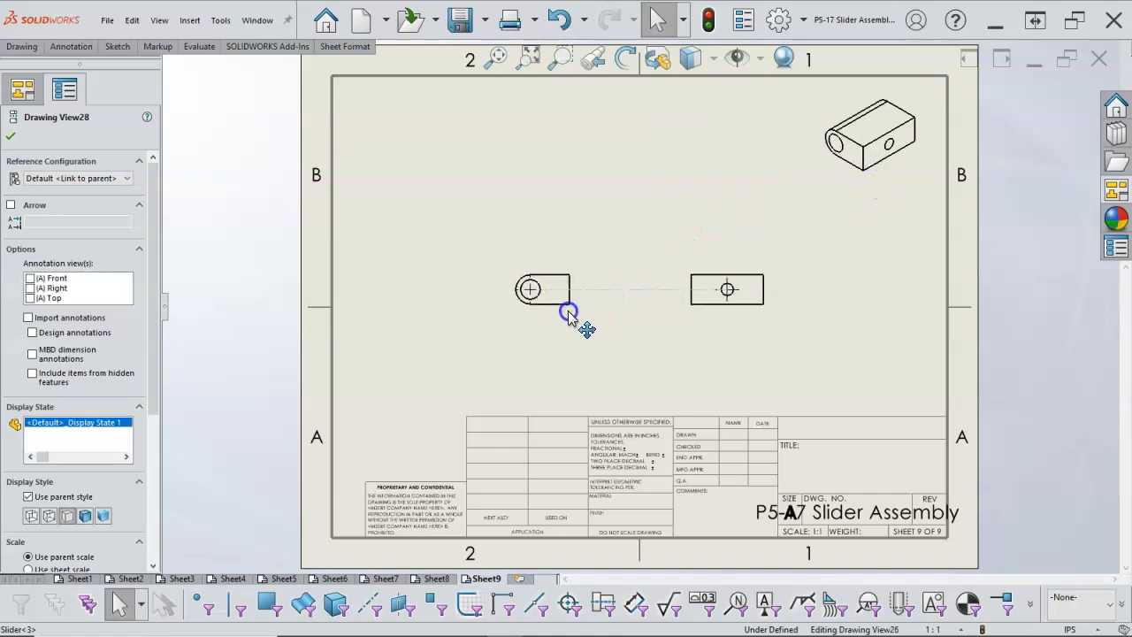
click(702, 361)
click(599, 382)
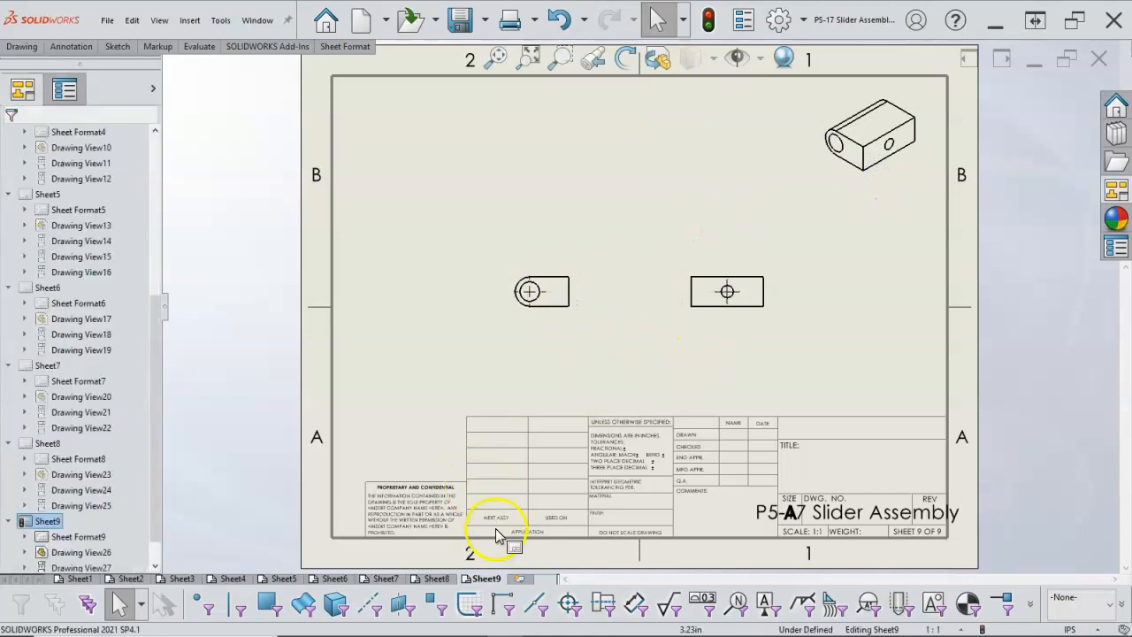
Add a tenth drawing sheet and show the available model views for it.
click(521, 579)
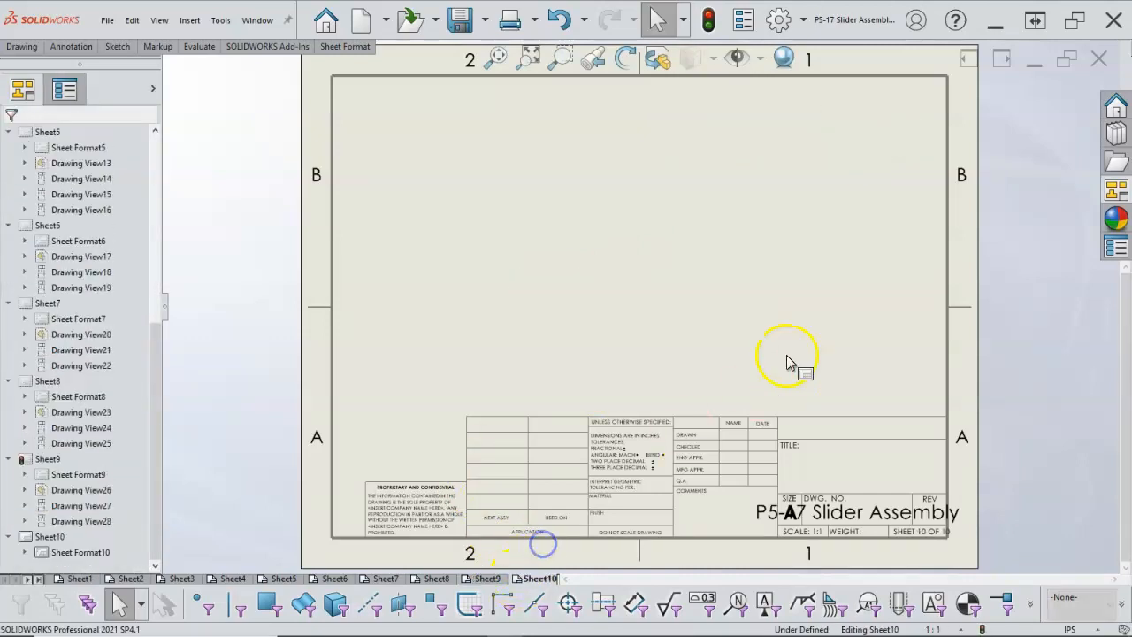
click(1117, 191)
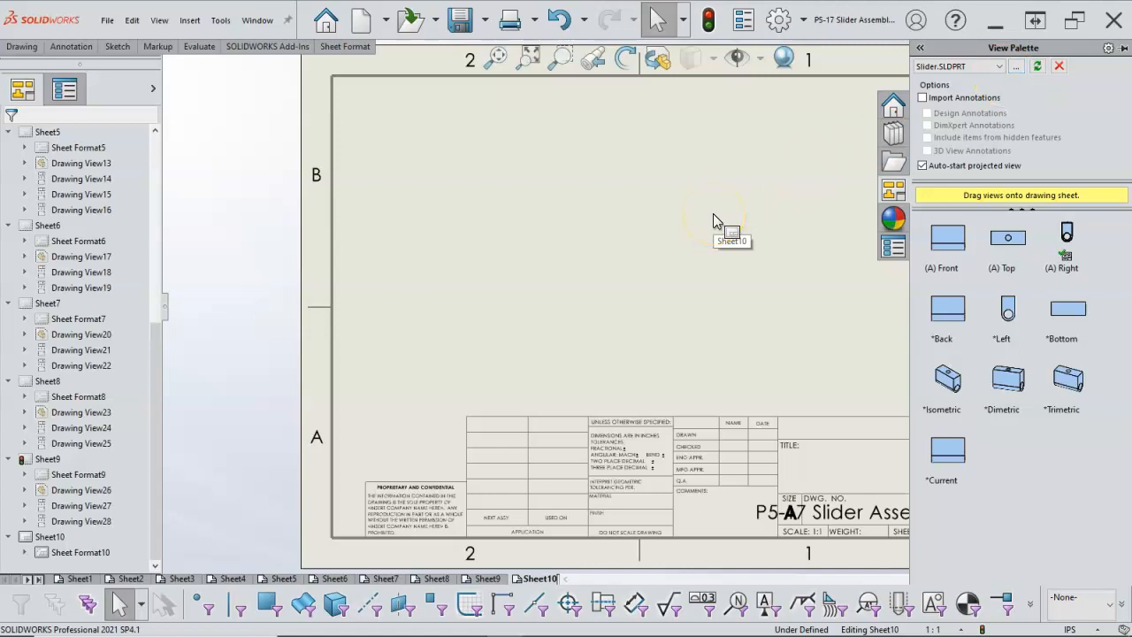
Try inserting a standard three-view set on the empty tenth sheet.
click(190, 19)
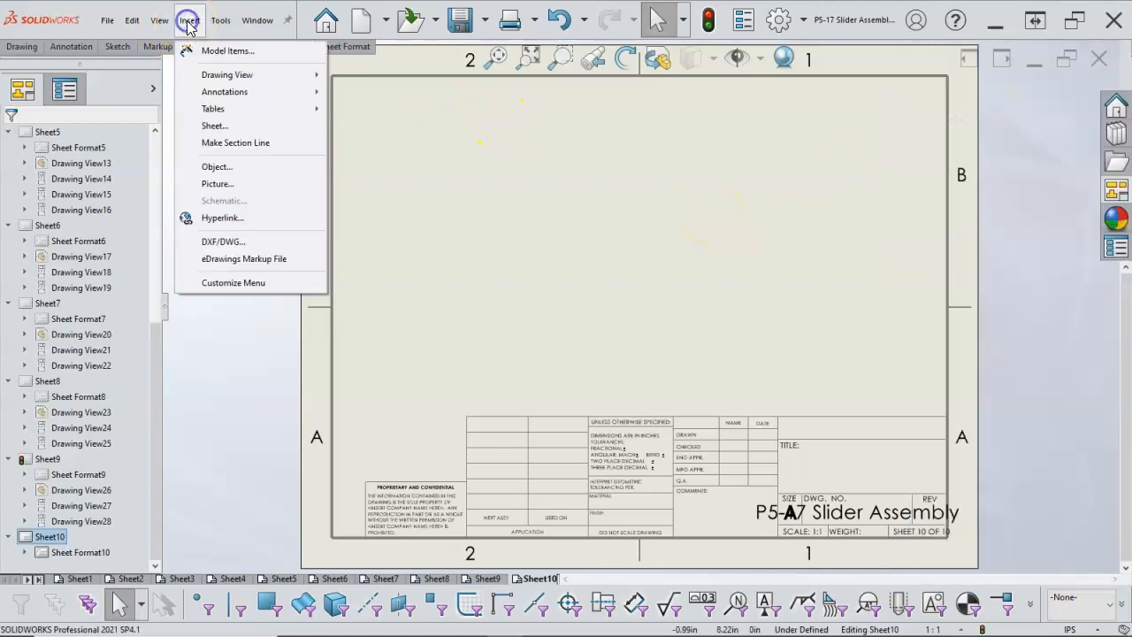
mouse_move(248, 75)
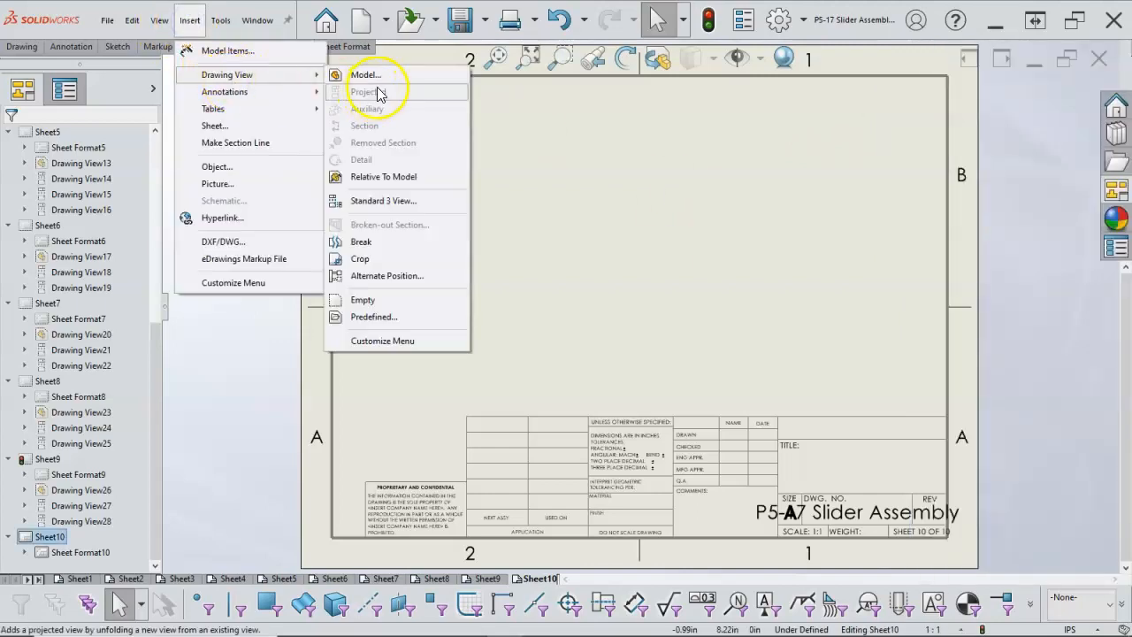
click(402, 202)
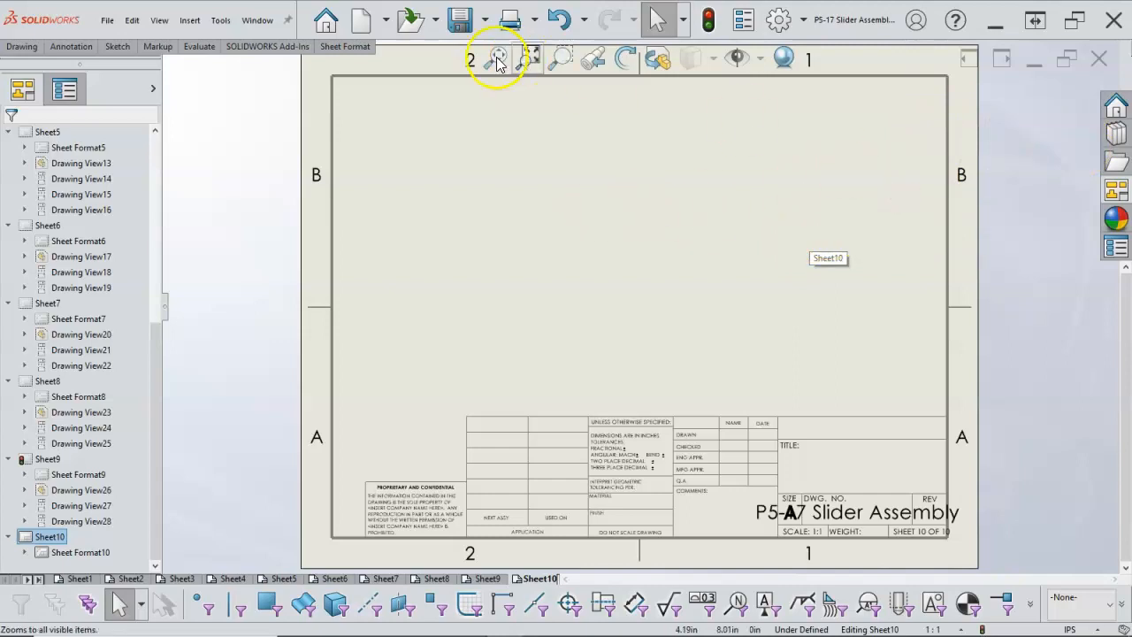
Tile the drawing window horizontally, shift it lower, and maximize it again.
click(257, 19)
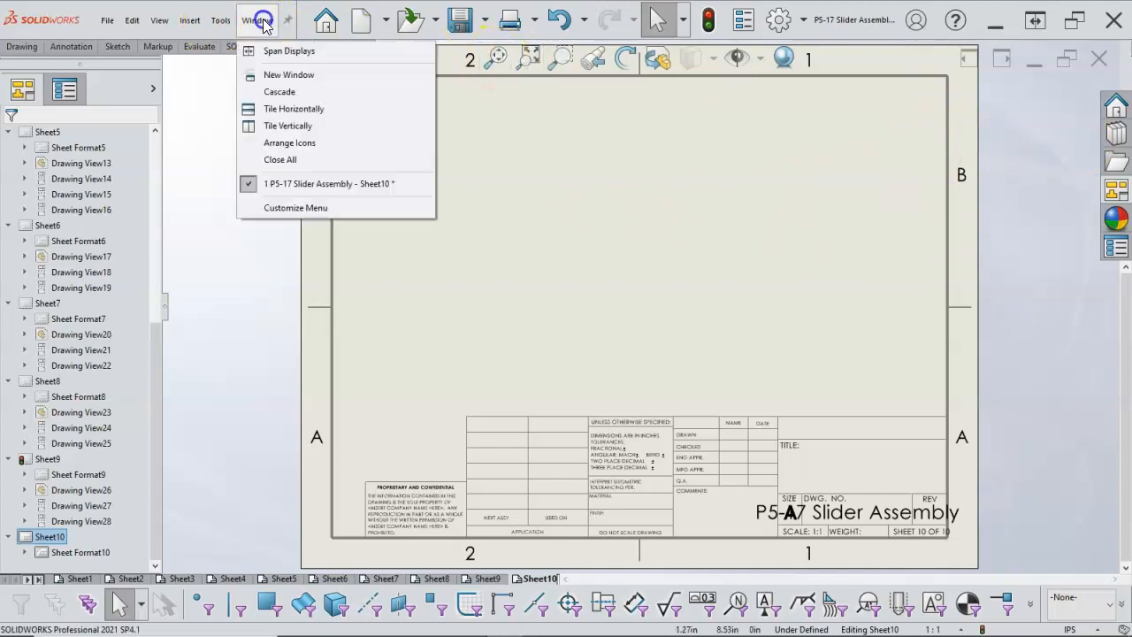
click(283, 109)
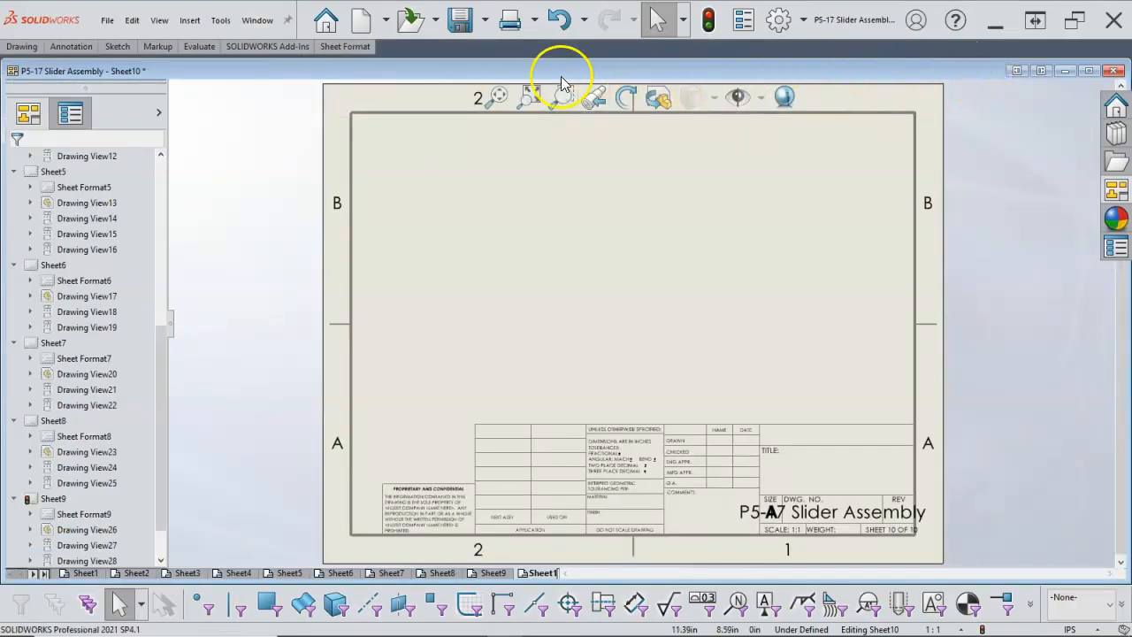
drag(692, 61, 675, 131)
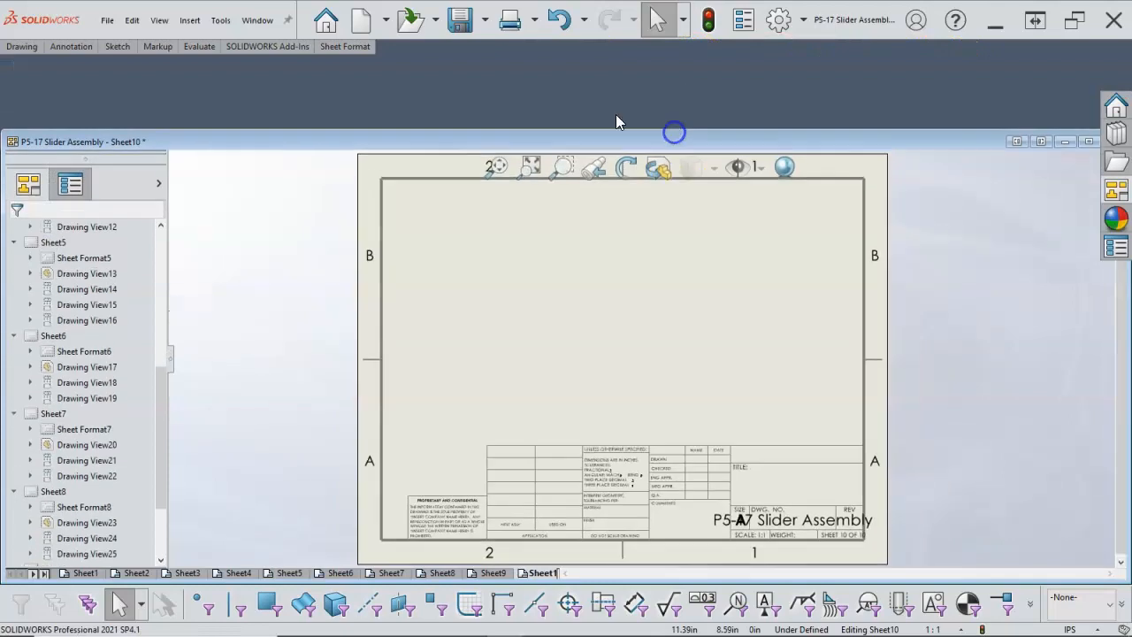
click(259, 23)
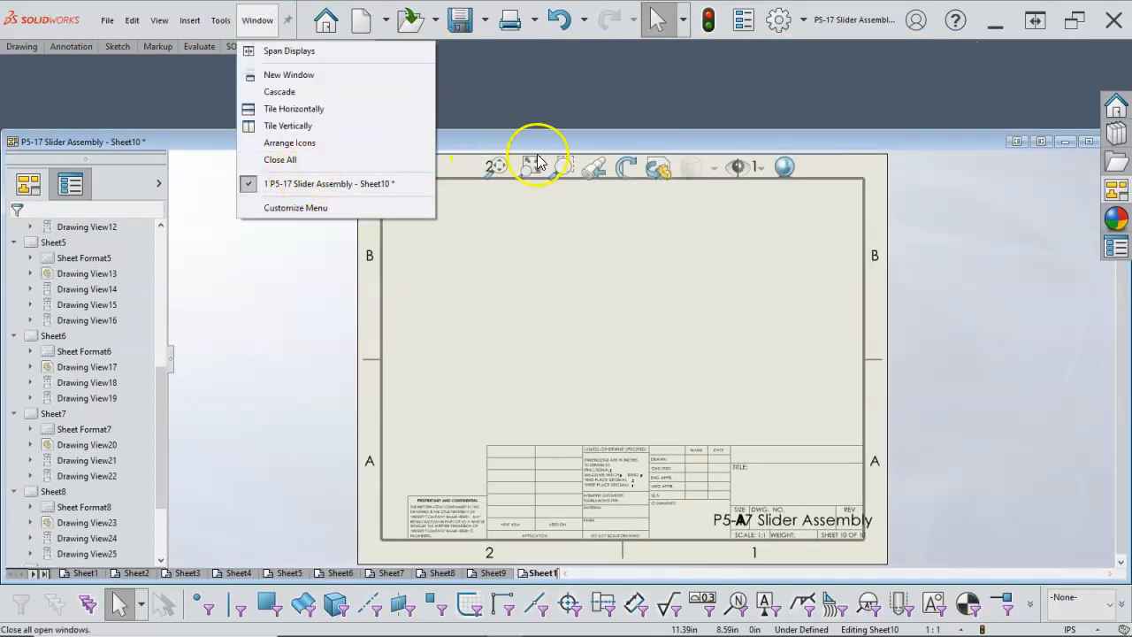
click(980, 186)
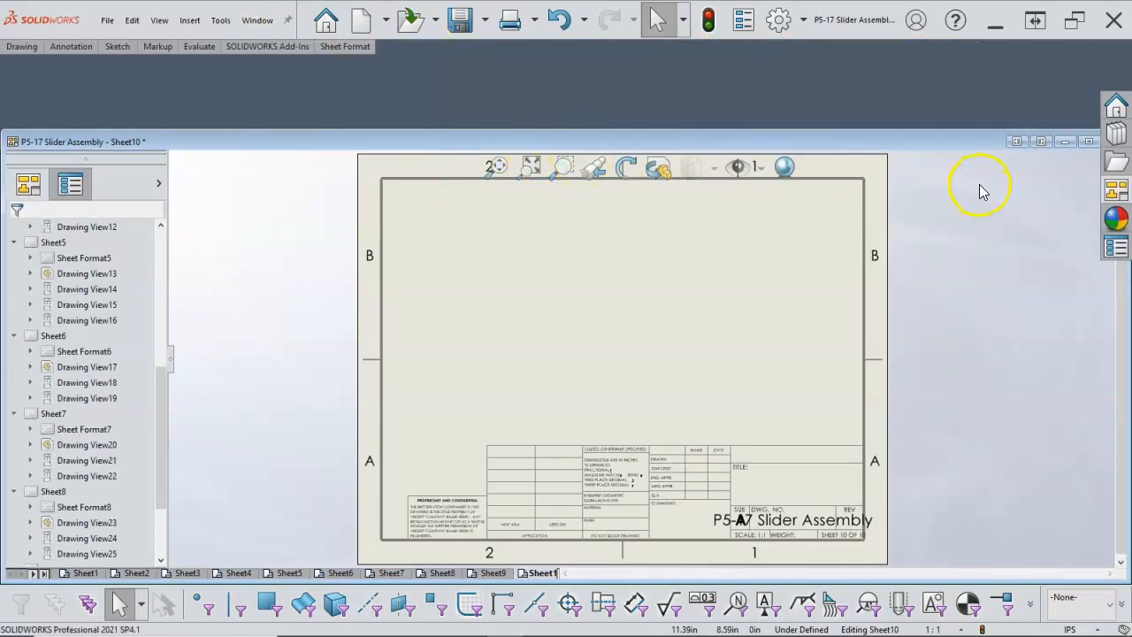
click(1087, 142)
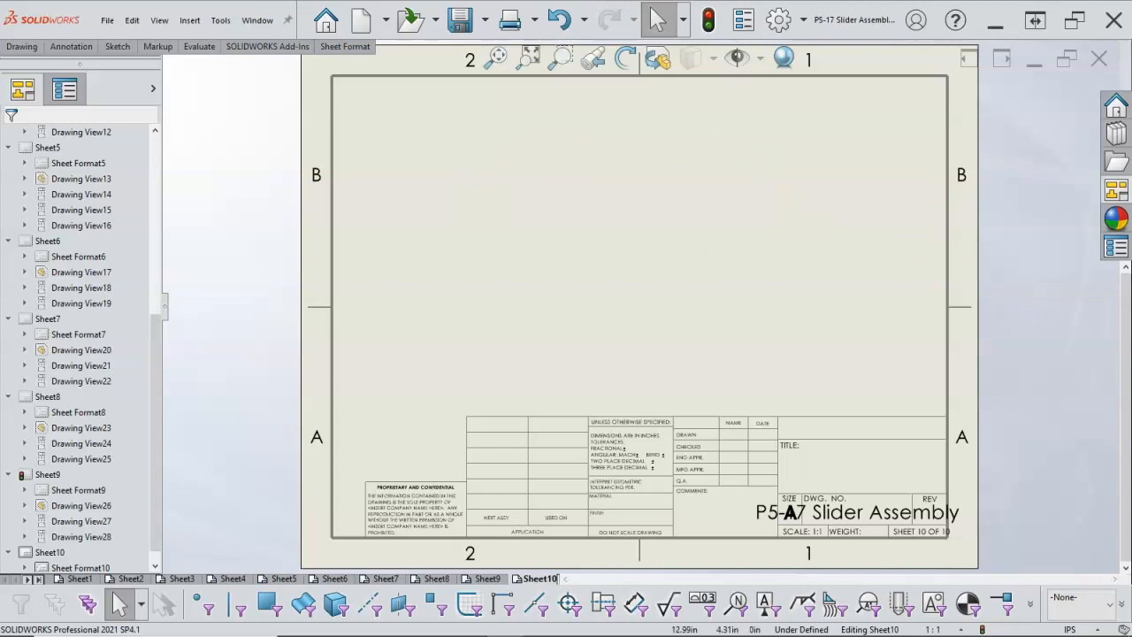
Load Support.SLDPRT from the Assignment 5 folder as the source of the drawing views.
click(1115, 190)
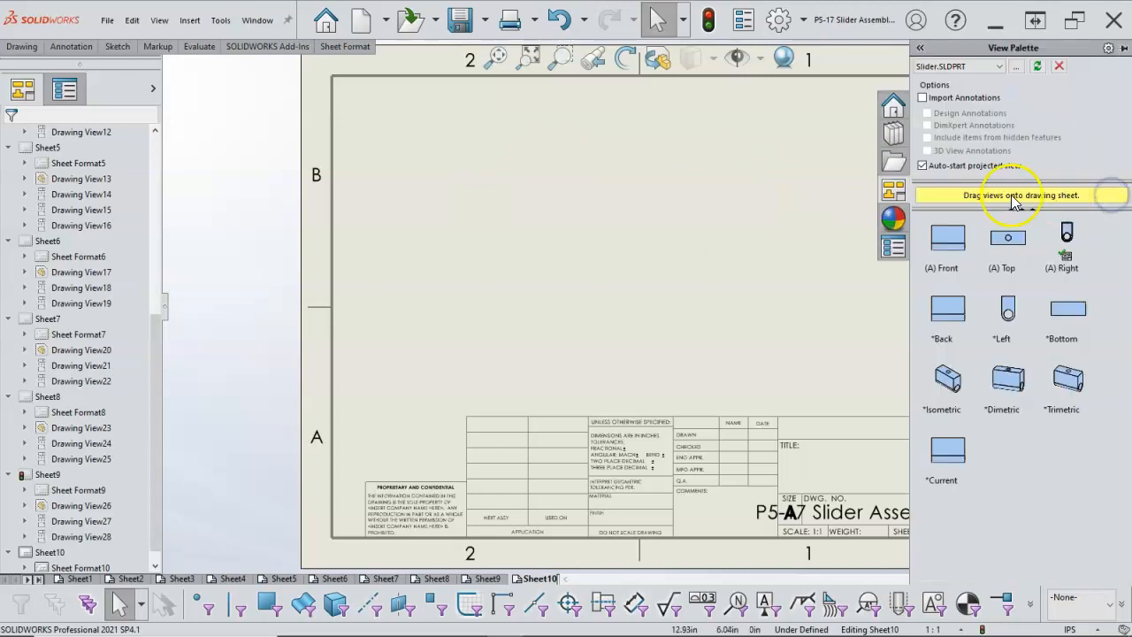
click(1014, 66)
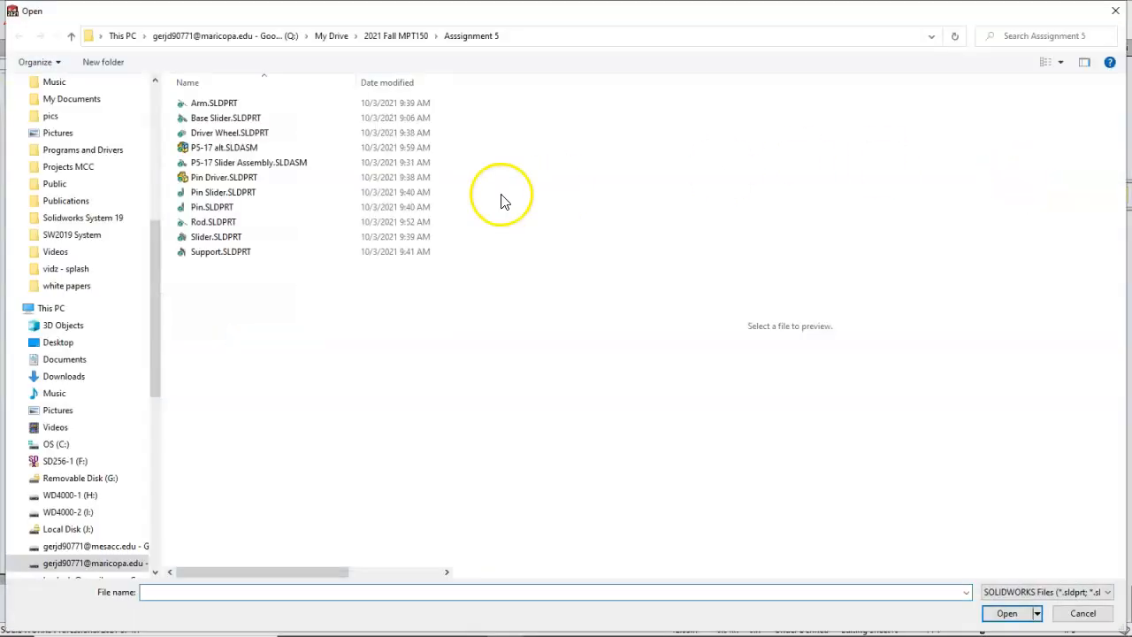
click(204, 253)
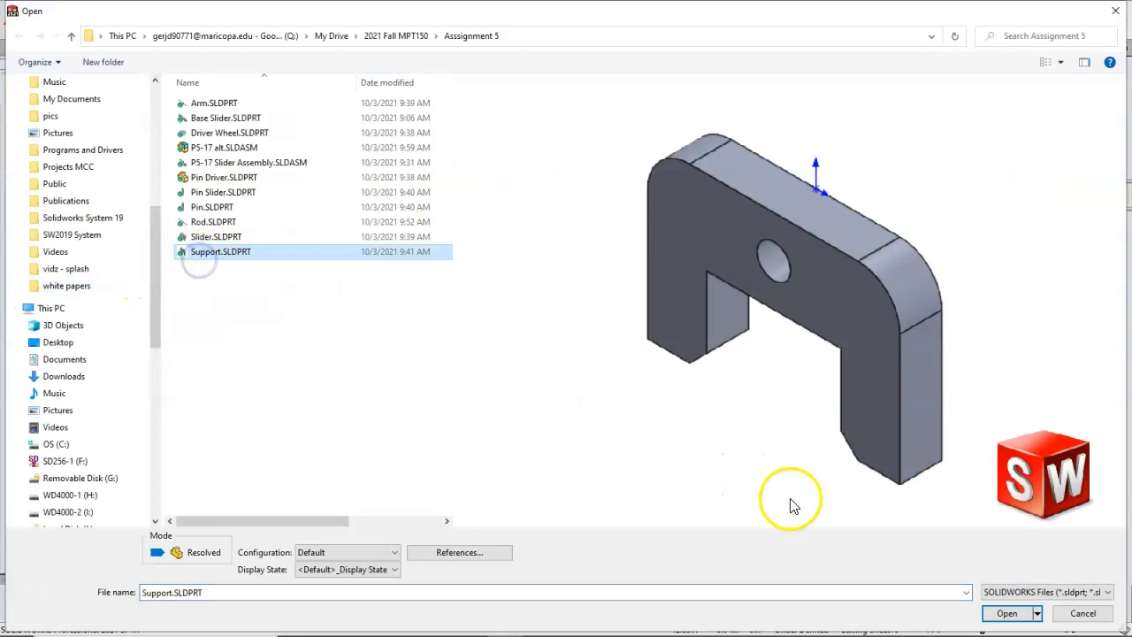
click(1011, 612)
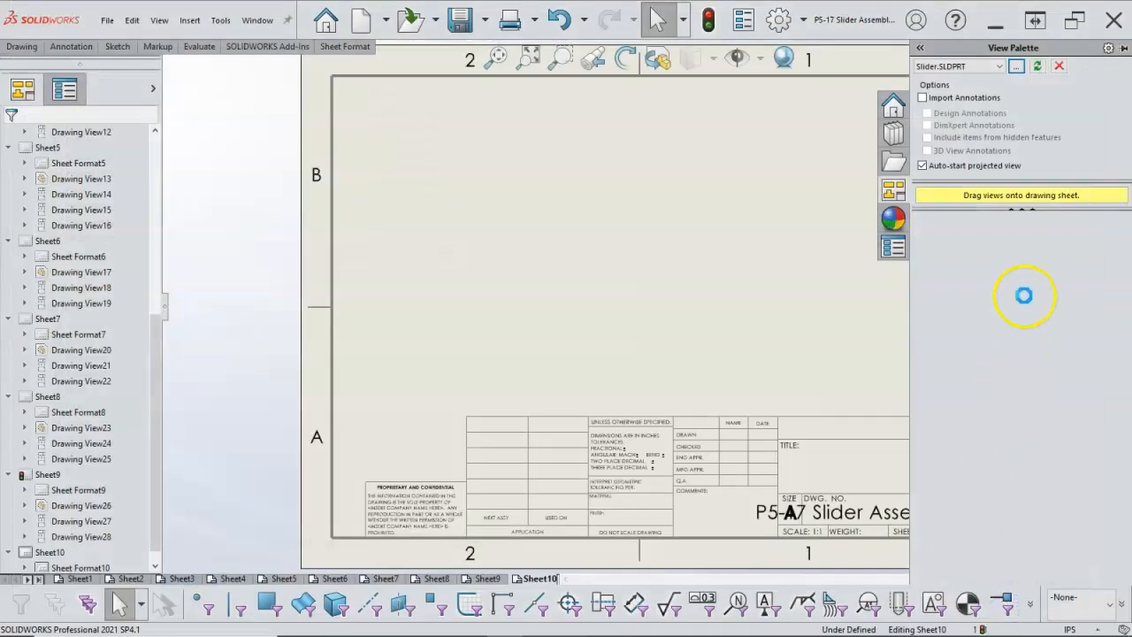
Place the support's front view on Sheet10 with a projected view below it and an isometric view diagonally above, and finish projecting.
drag(942, 235, 537, 235)
click(542, 354)
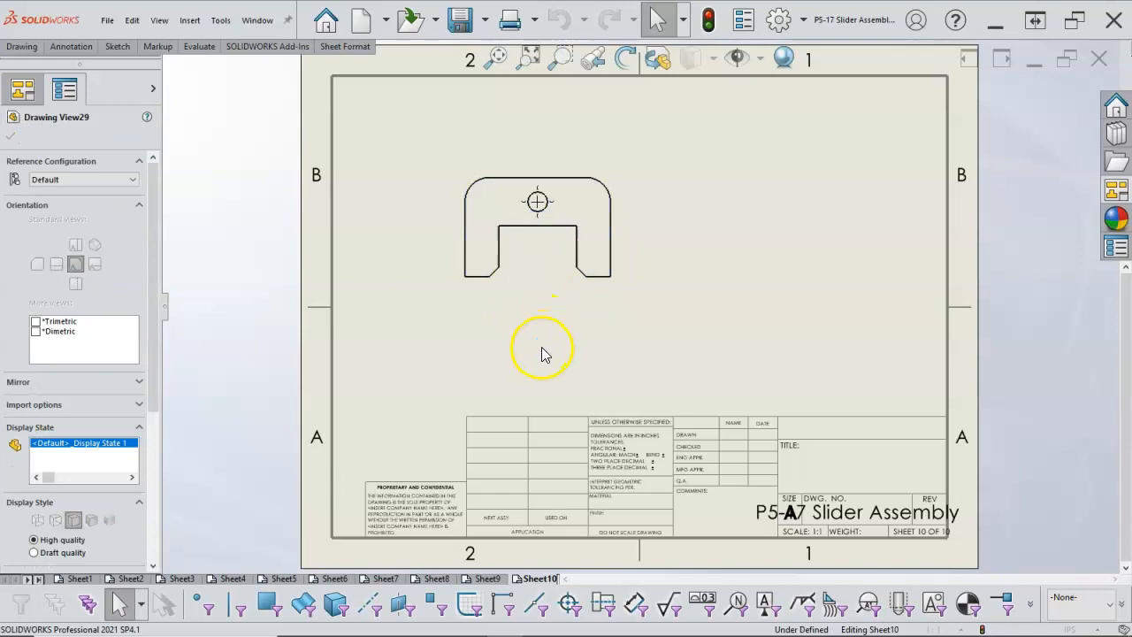
click(539, 354)
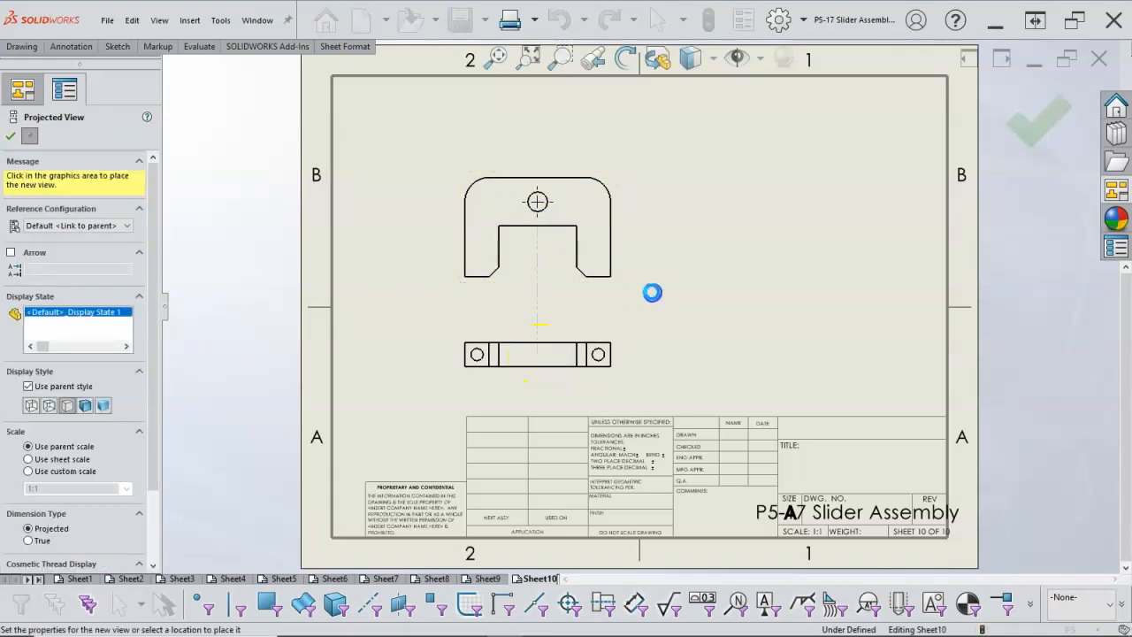
click(705, 254)
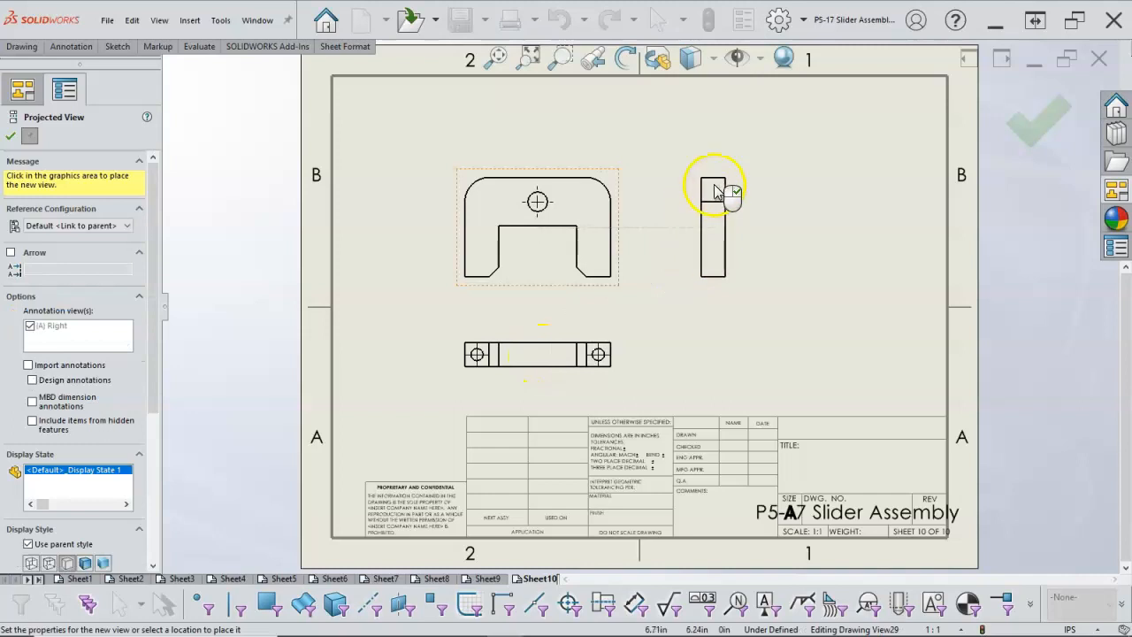
click(753, 124)
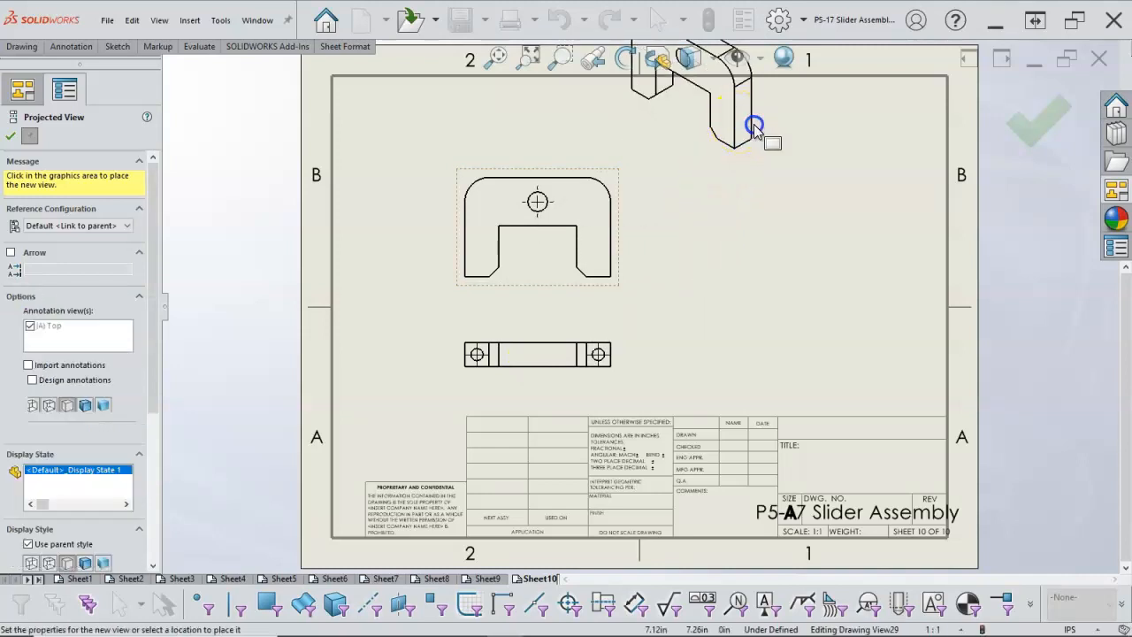
click(1026, 121)
Move the support's isometric view into the sheet's upper-right corner, shift the front view up, and bring the lower view closer to it.
mouse_move(767, 171)
mouse_down()
mouse_move(920, 218)
mouse_move(930, 240)
mouse_up()
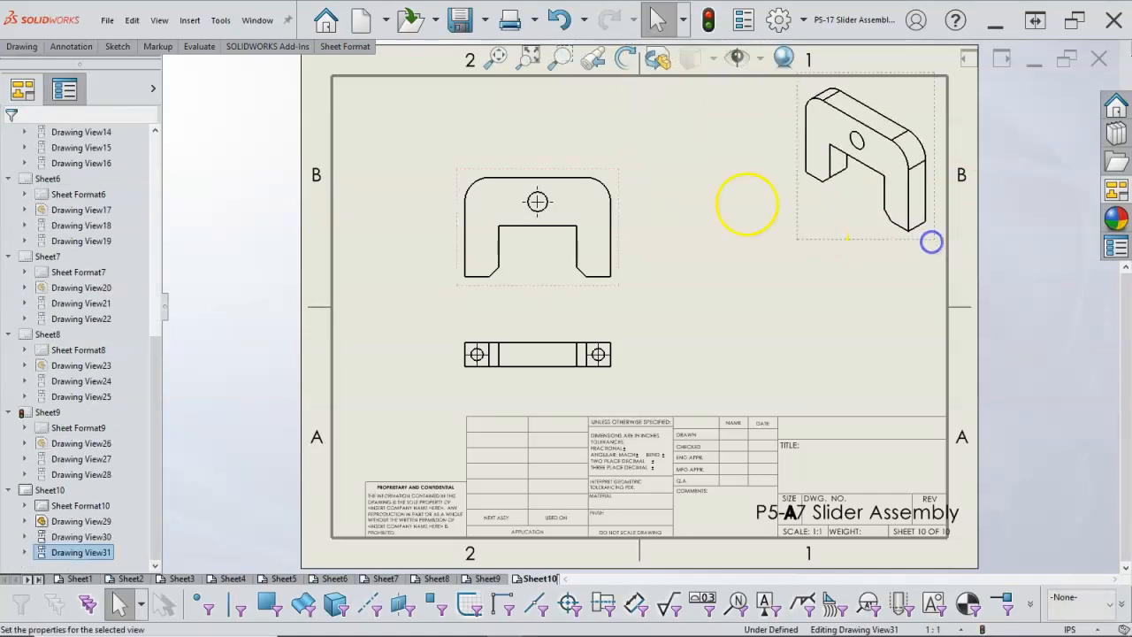
drag(619, 175, 639, 134)
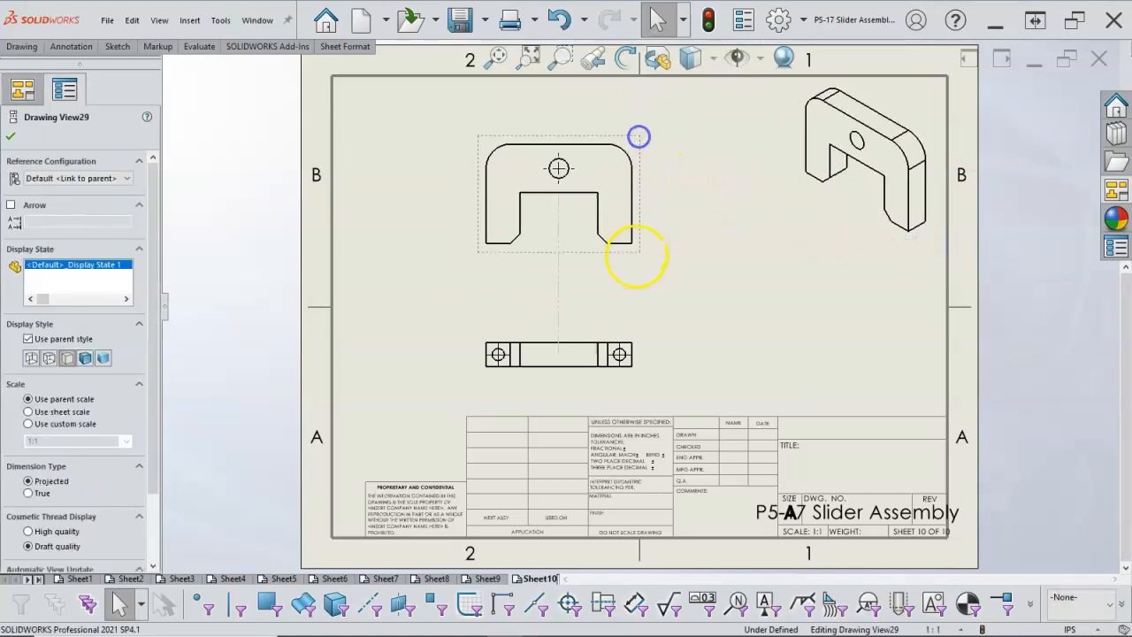
drag(658, 310, 669, 309)
click(728, 305)
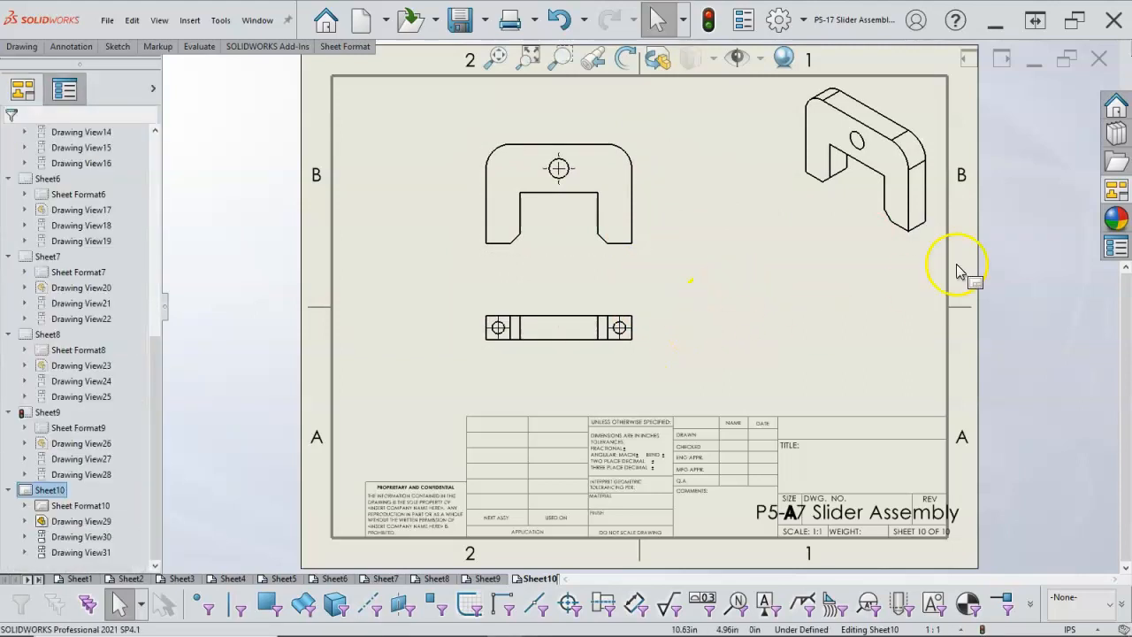
Try placing a model from the list of open files onto Sheet10.
click(1116, 162)
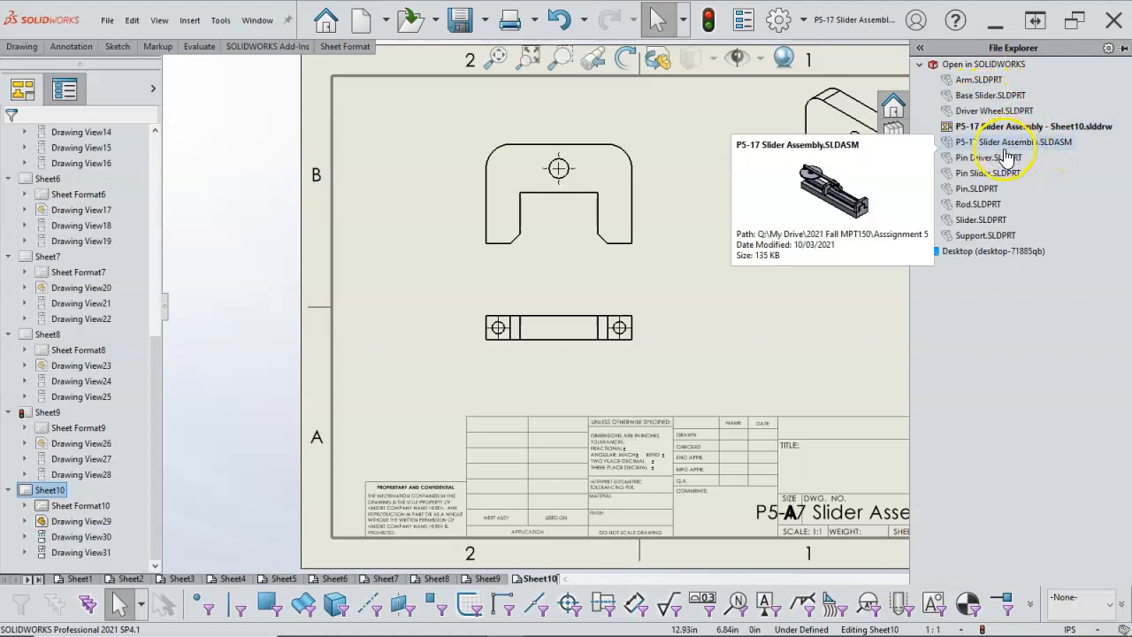
mouse_move(984, 209)
mouse_down()
mouse_move(977, 226)
mouse_move(947, 211)
mouse_move(699, 228)
mouse_up()
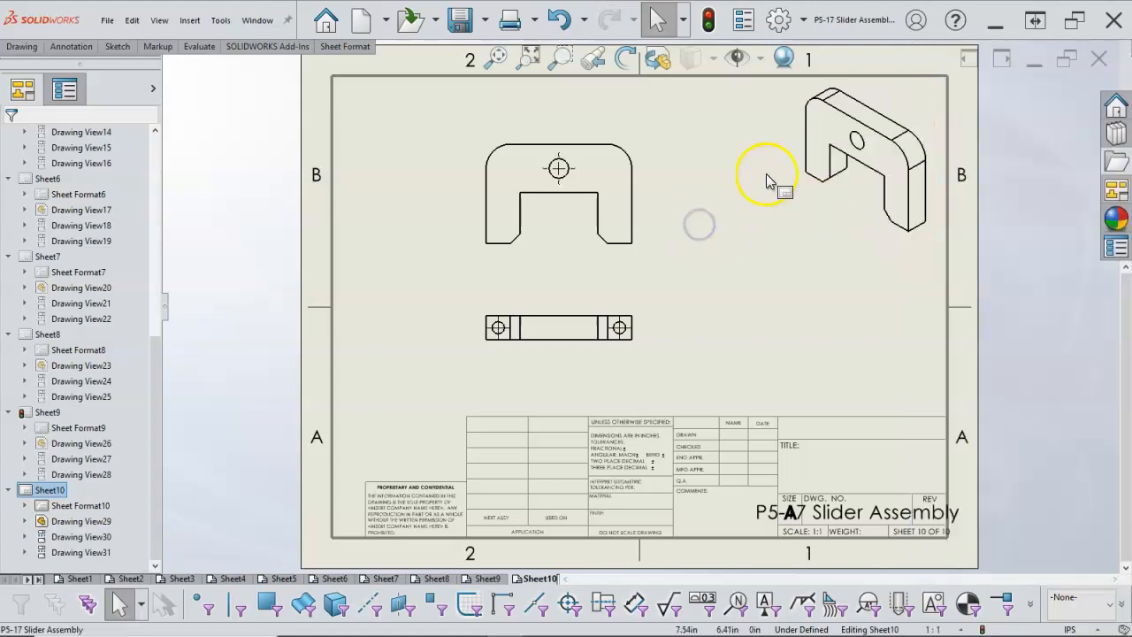